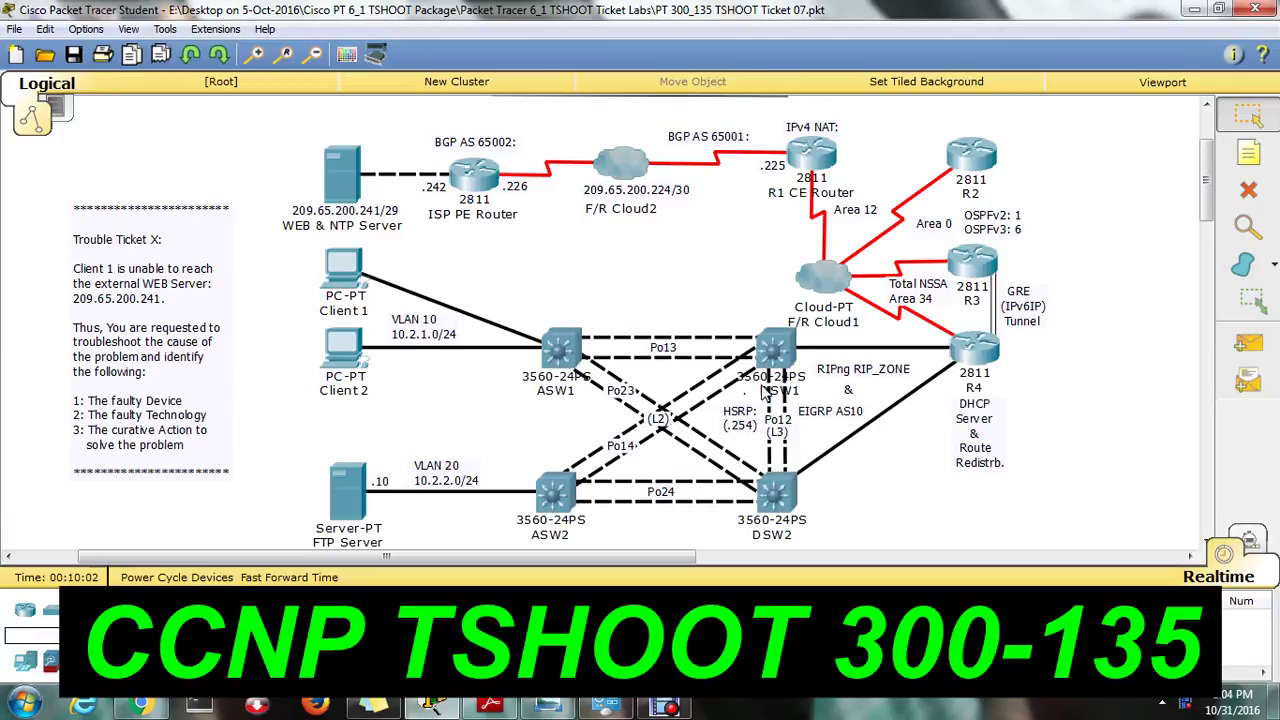
Compare the lab with the reference IPv4 Layer 3 Topology diagram.
mouse_move(658, 245)
left_click(548, 706)
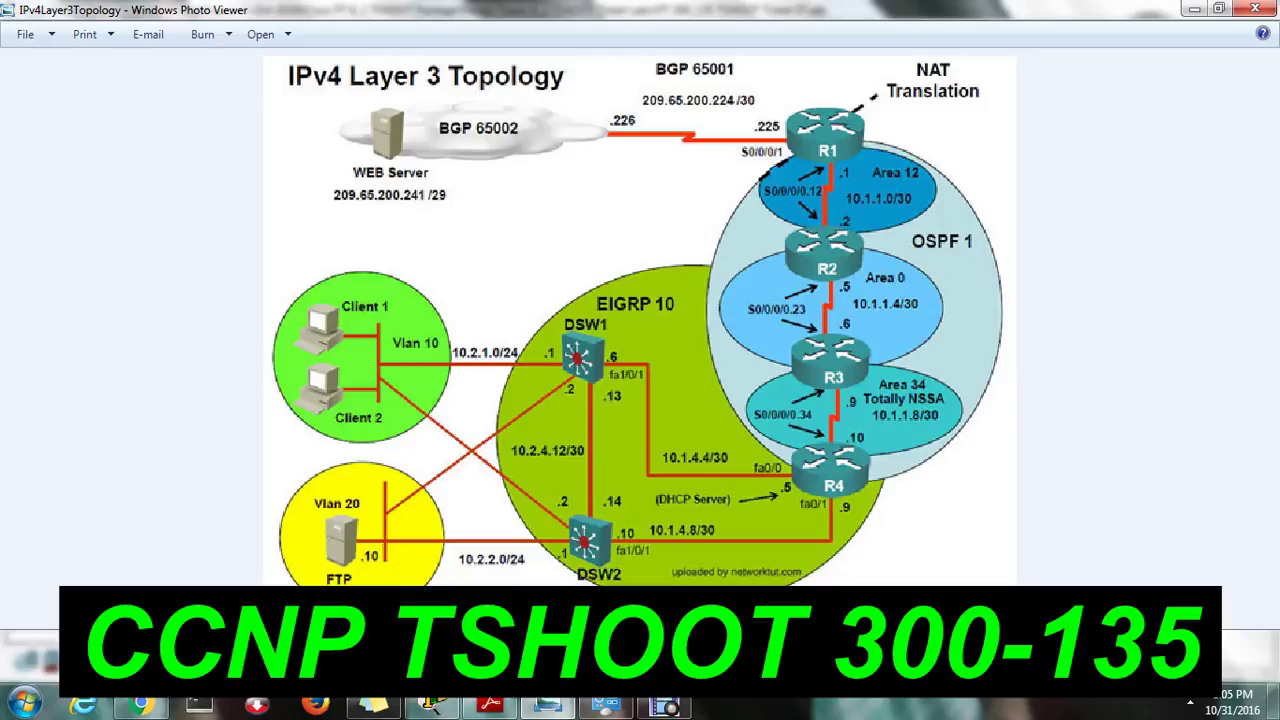
left_click(432, 706)
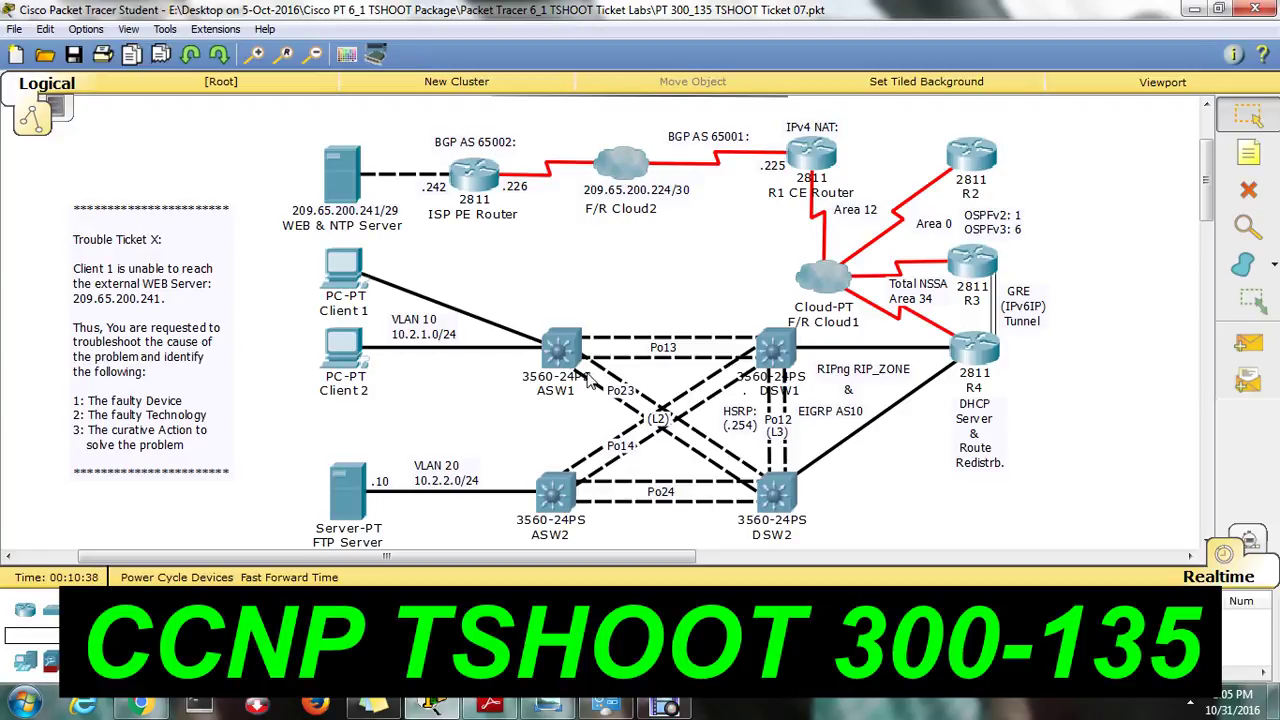
Ping the web server 209.65.200.241 from DSW1's CLI, getting 100% success.
mouse_move(589, 378)
left_click(797, 348)
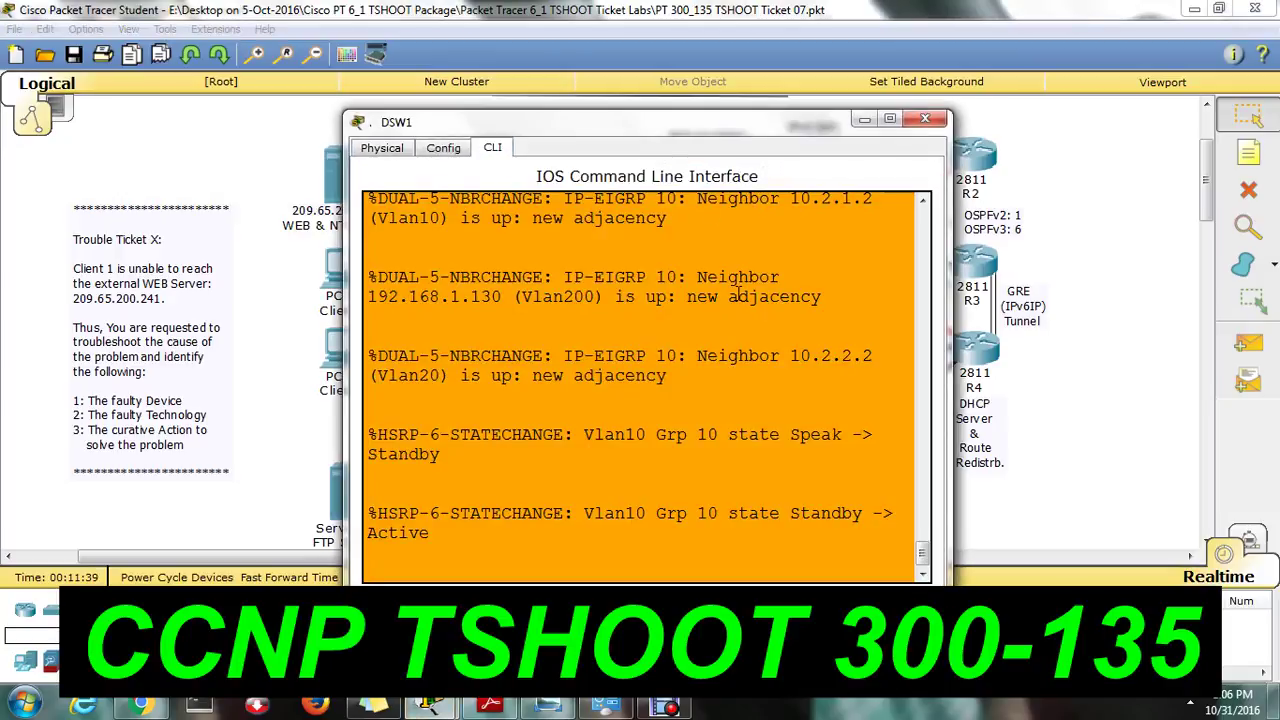
key("Return")
key("Return")
key("Return")
key("Return")
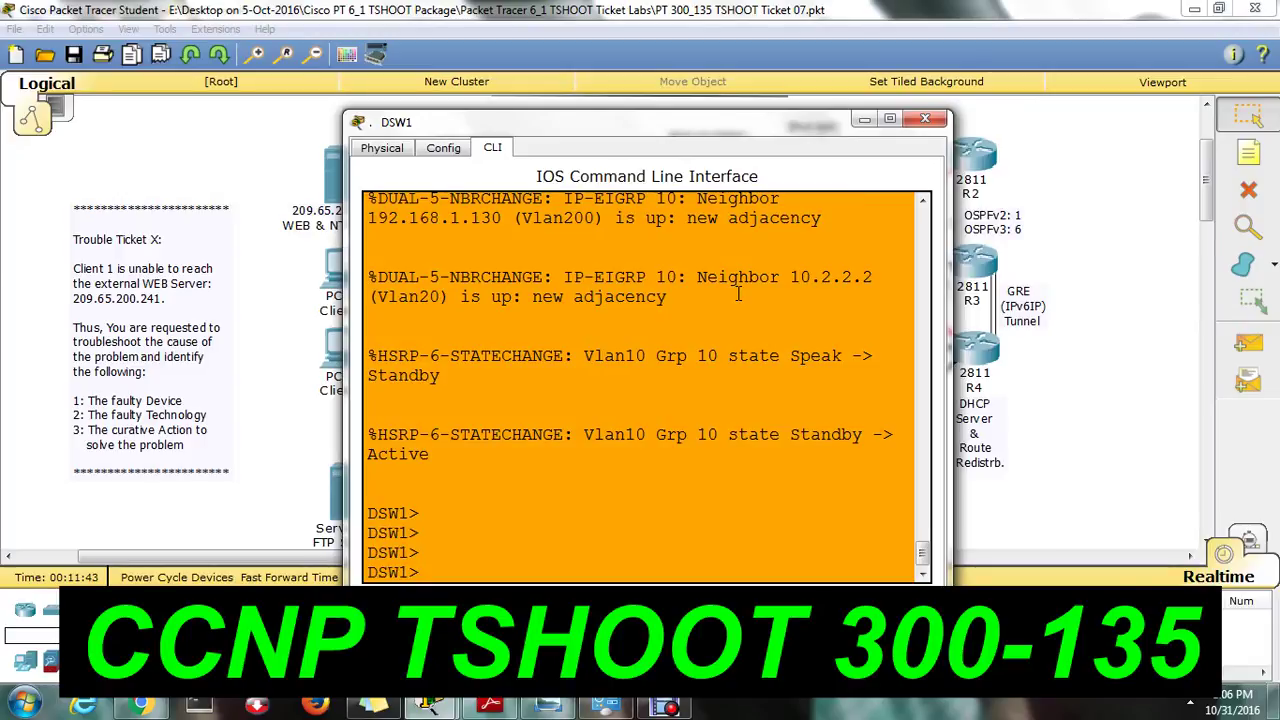
type("ping 209.65.200.241")
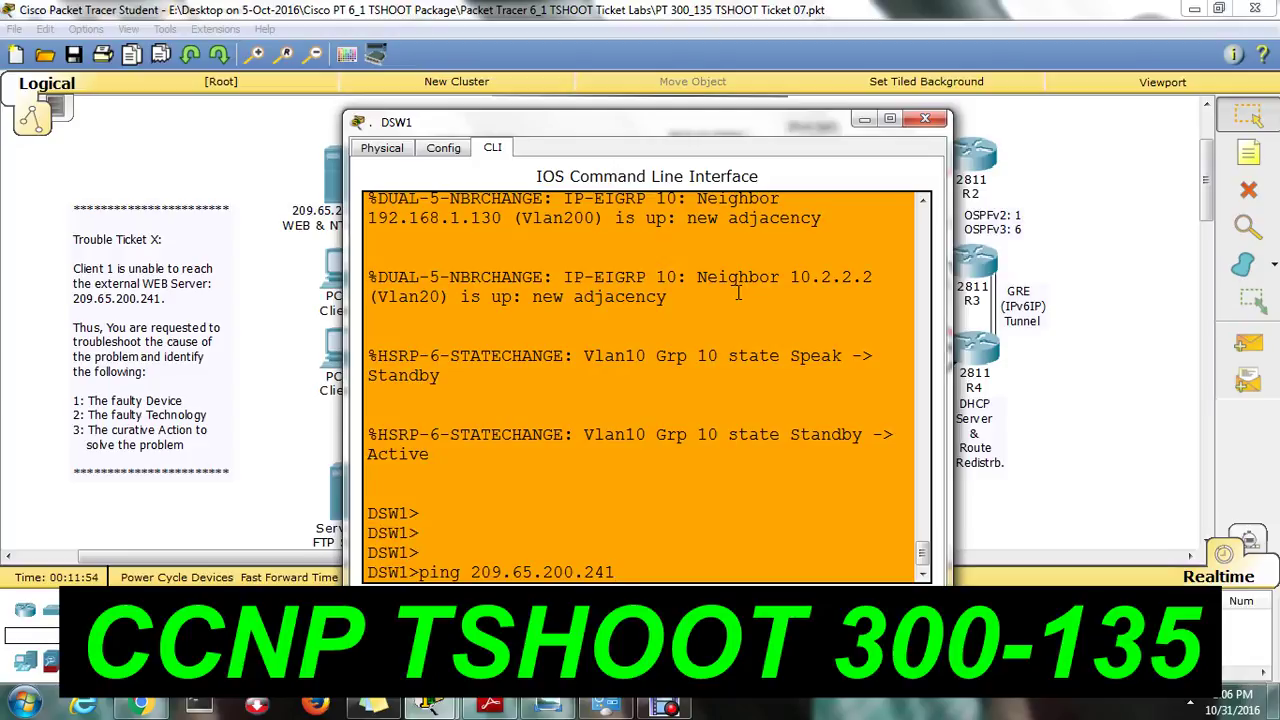
key("Return")
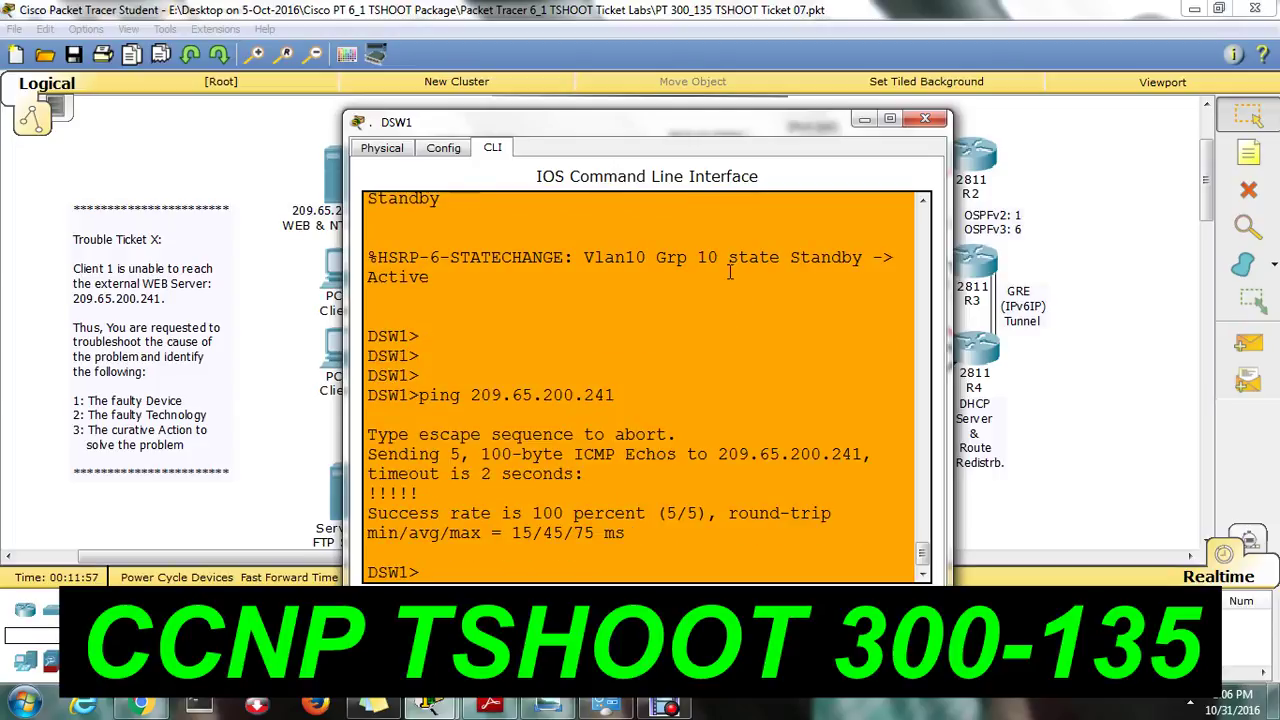
left_click(926, 120)
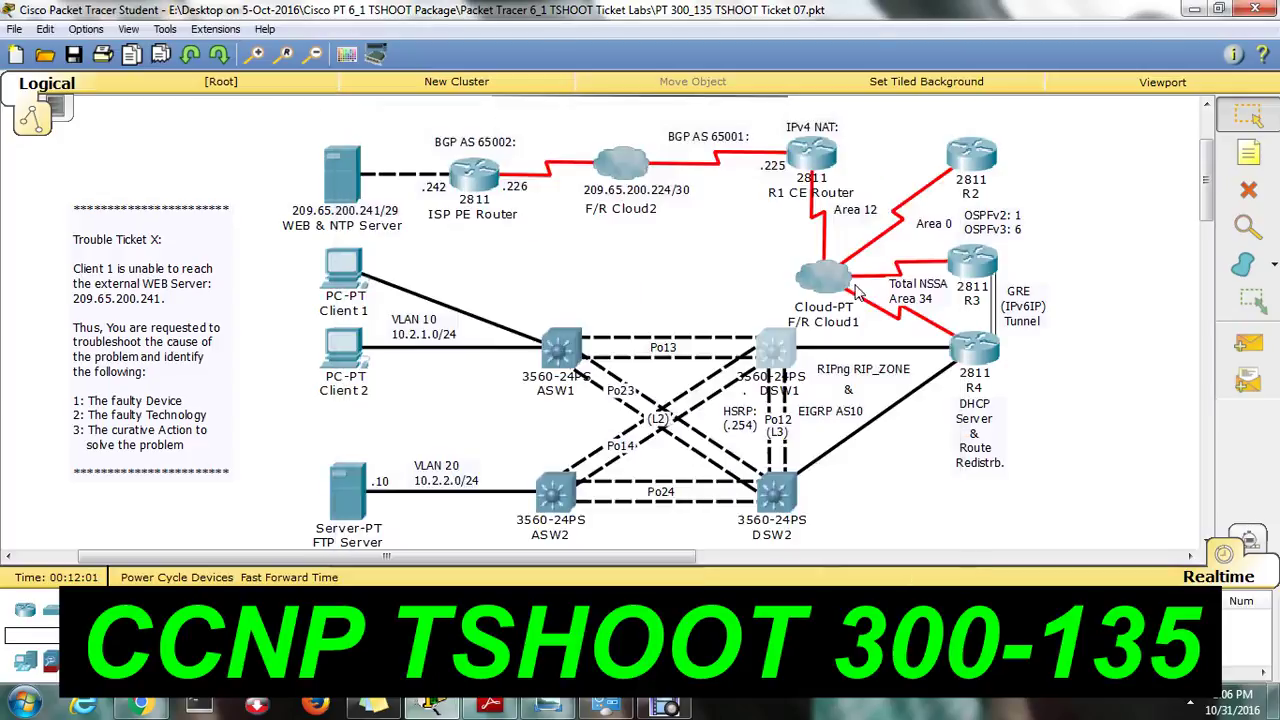
Ping 209.65.200.241 from ASW1's CLI, also succeeding at 100%.
left_click(560, 350)
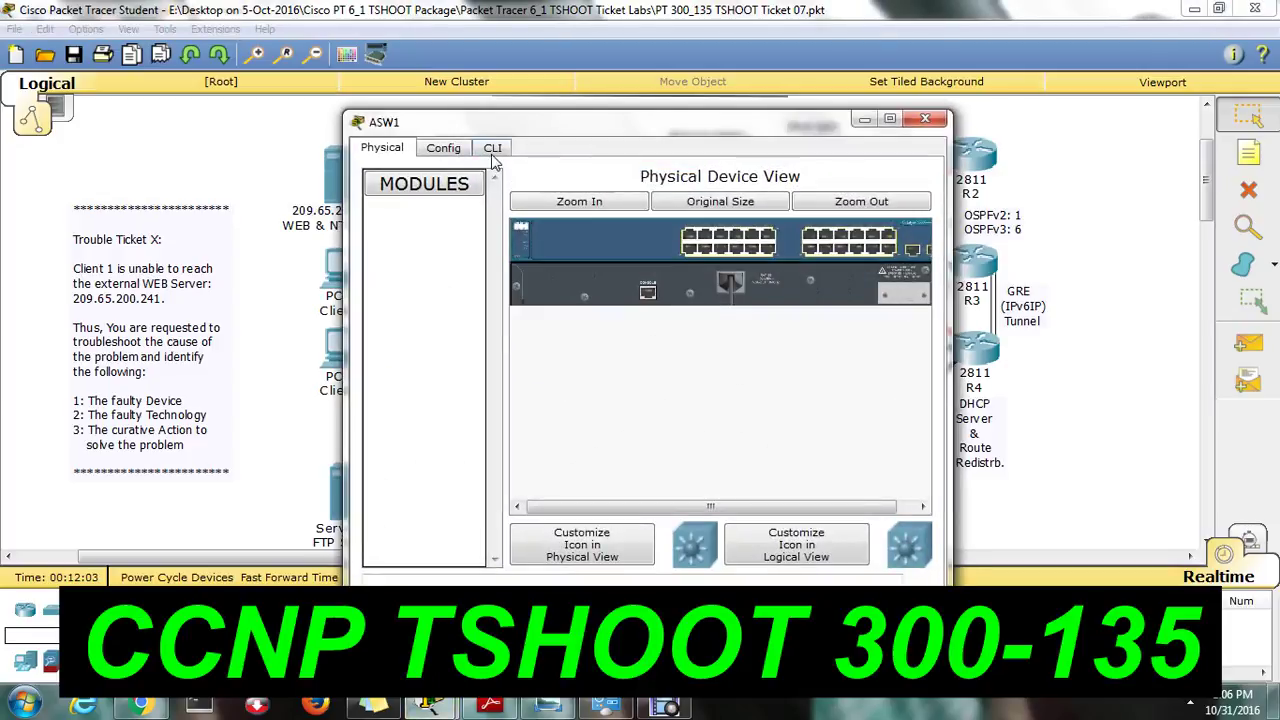
left_click(492, 147)
key("Return")
key("Return")
key("Return")
key("Return")
type("ping 209.")
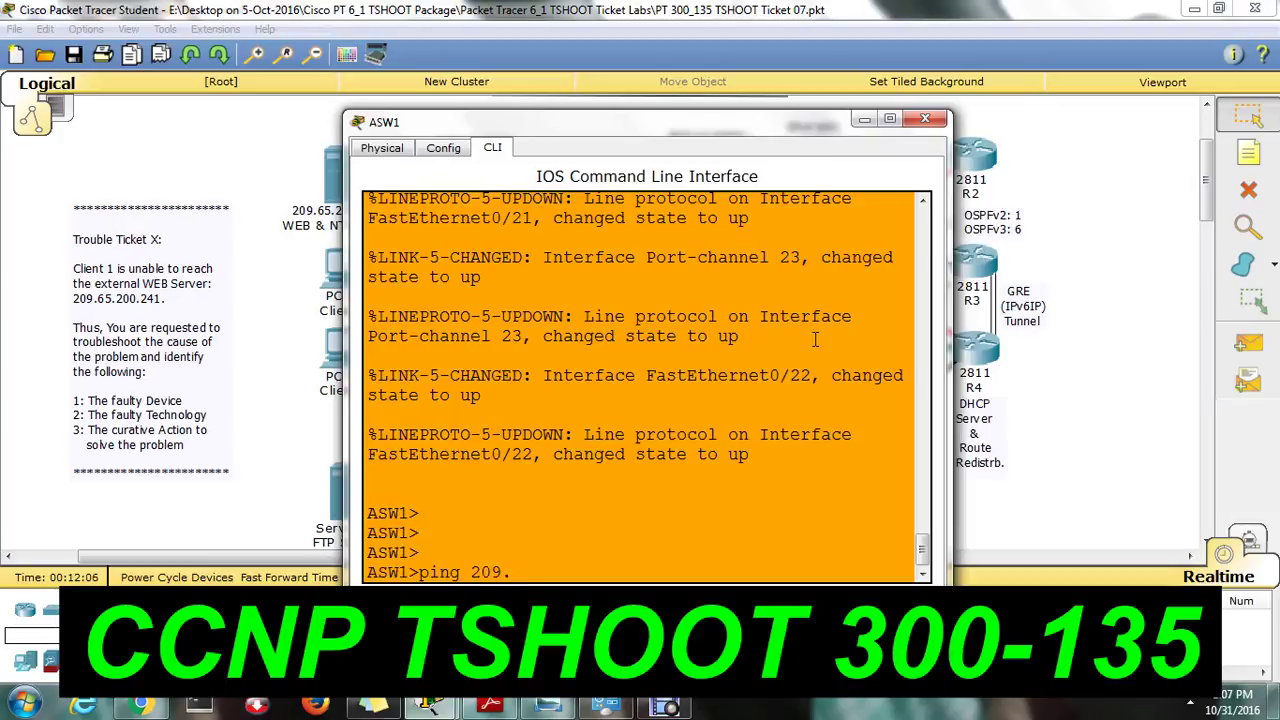
type("65.200.241")
key("Return")
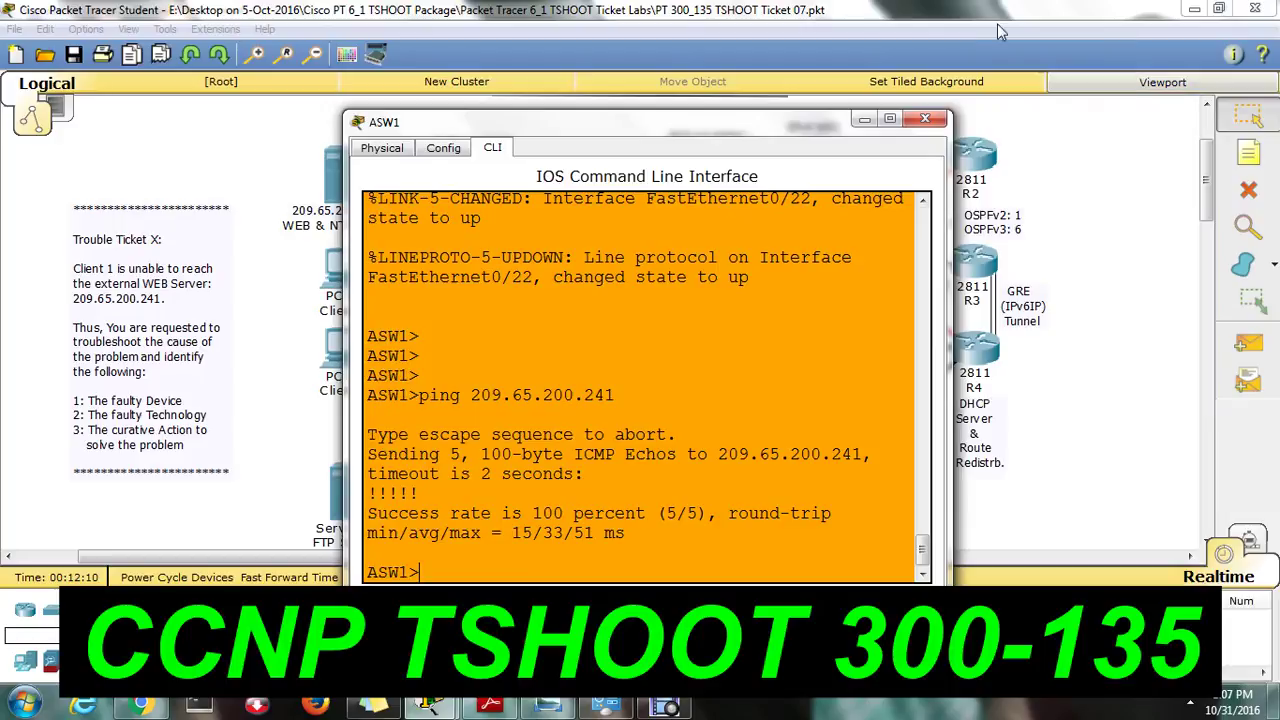
left_click(928, 120)
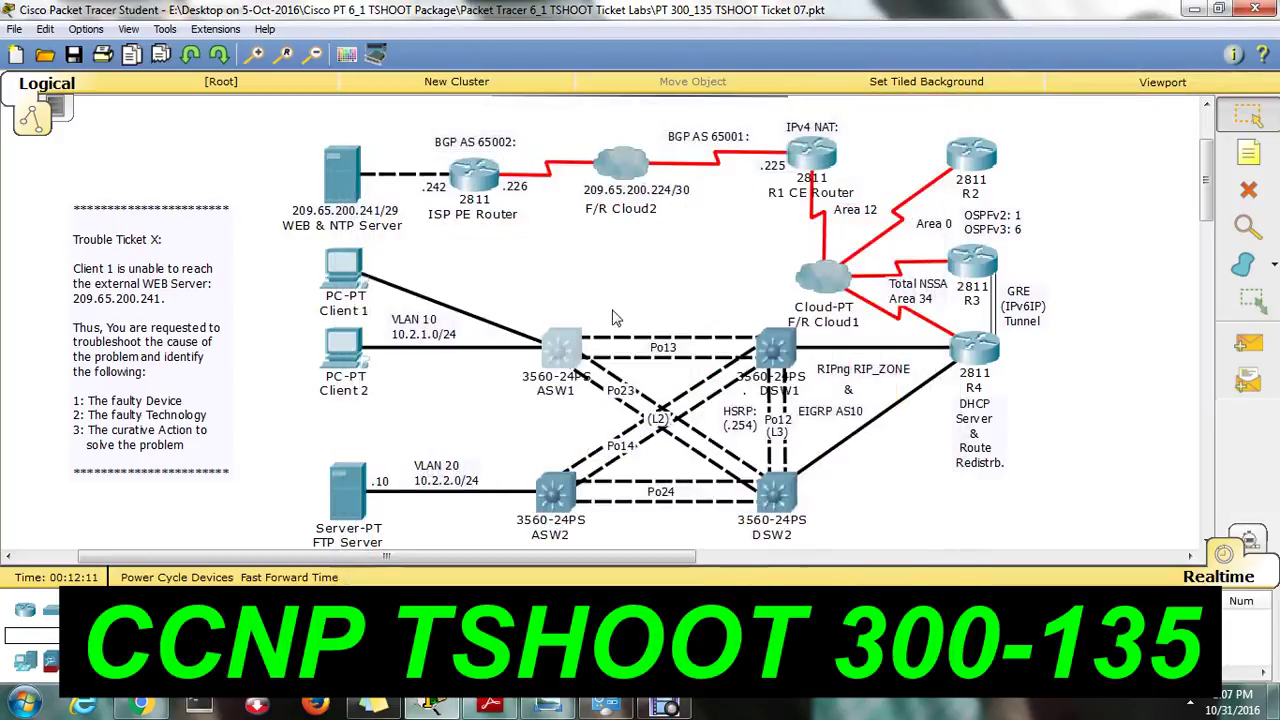
Run ipconfig in Client 1's Desktop Command Prompt.
left_click(362, 268)
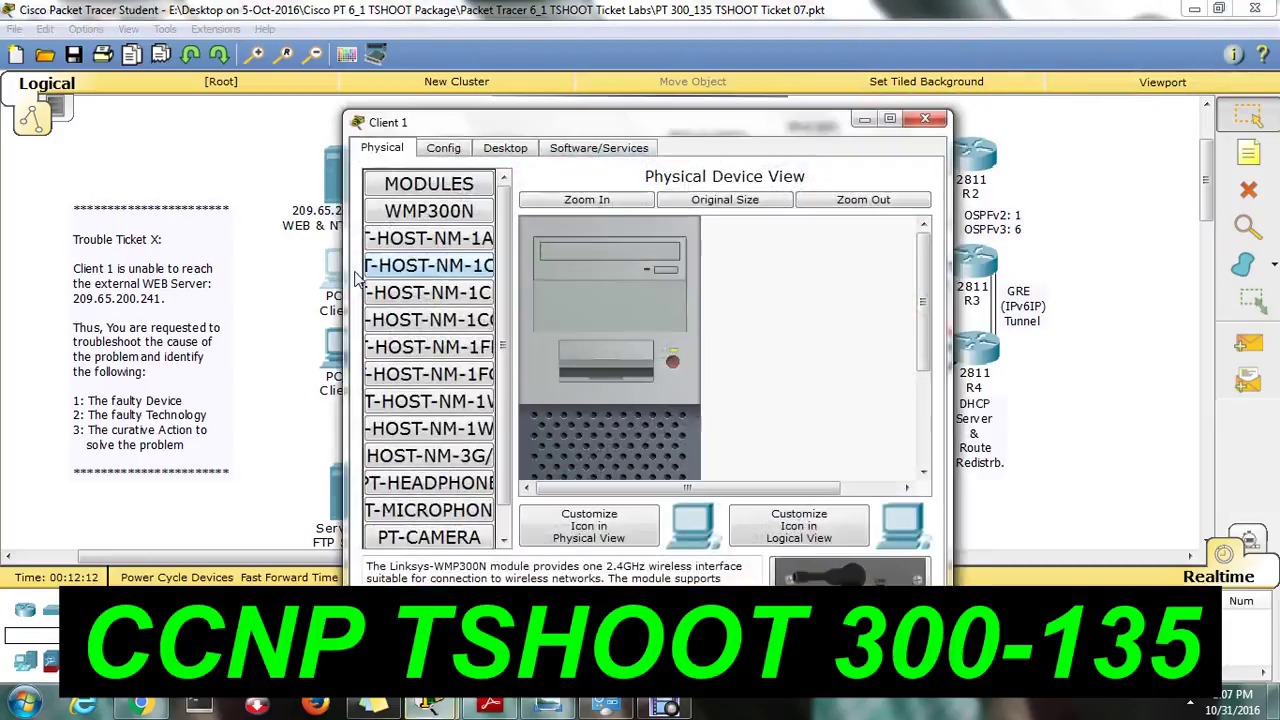
left_click(505, 155)
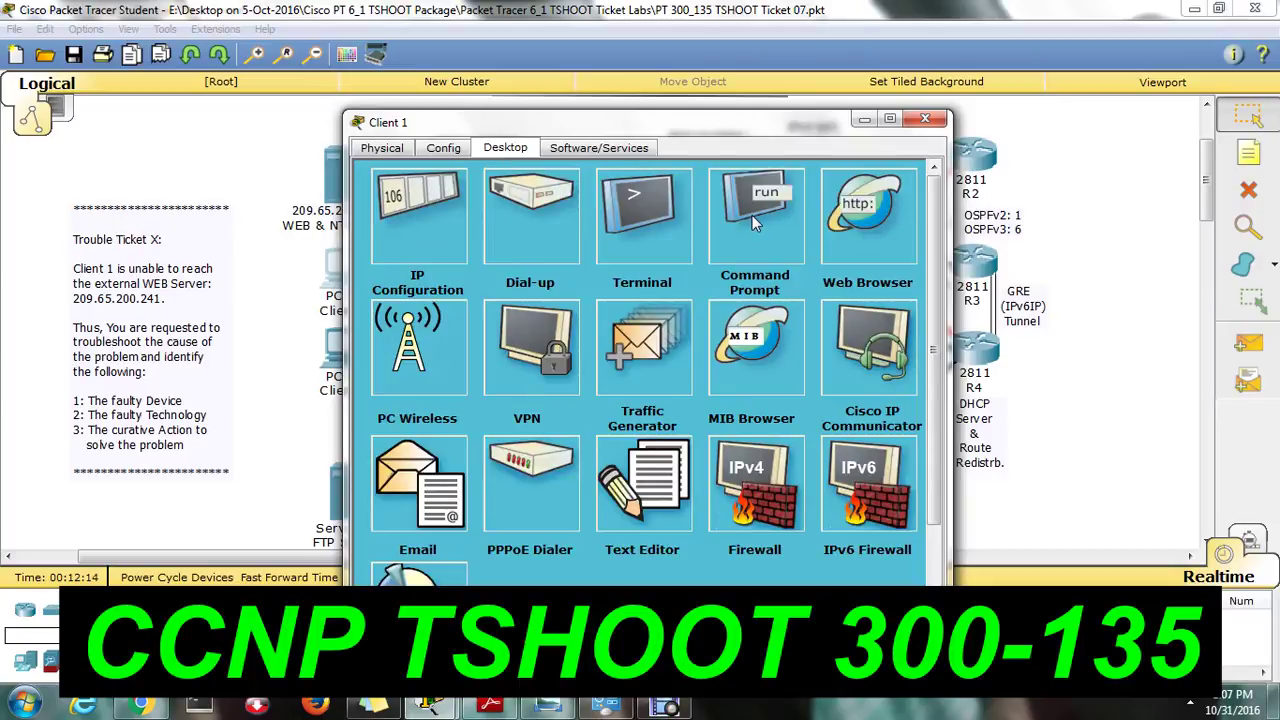
left_click(752, 220)
type("ipconfi")
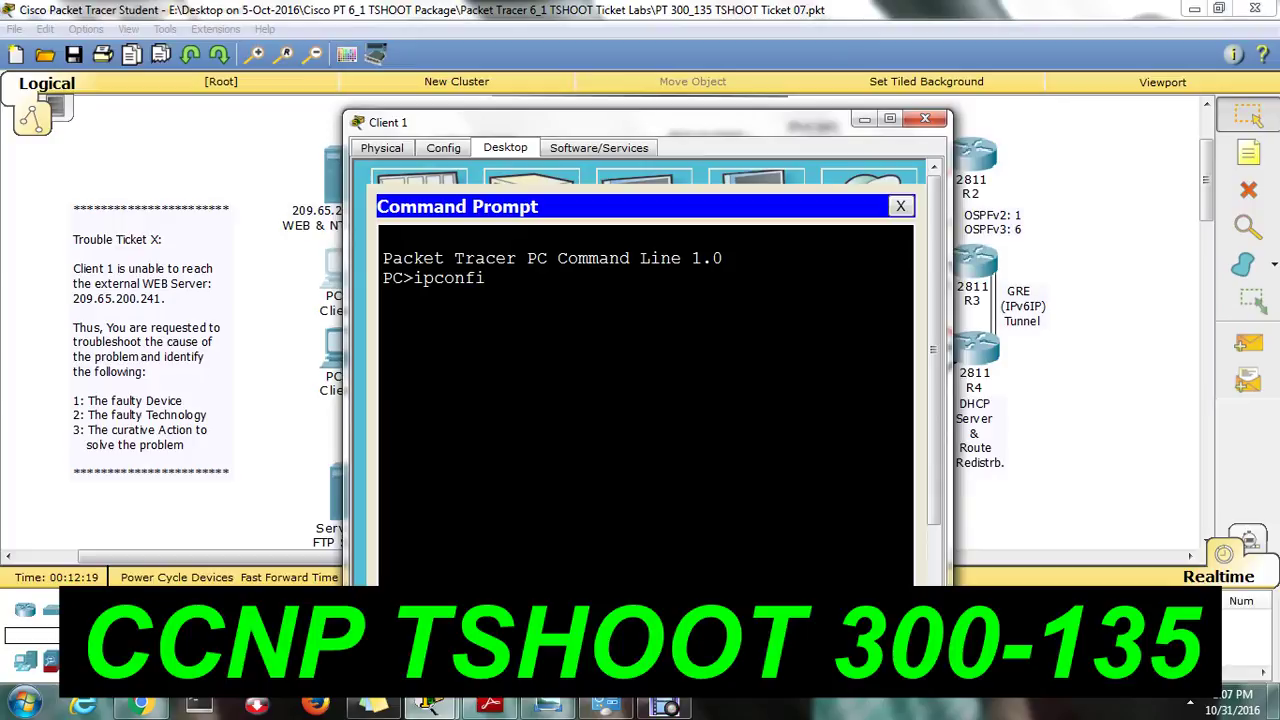
type("g")
key("Return")
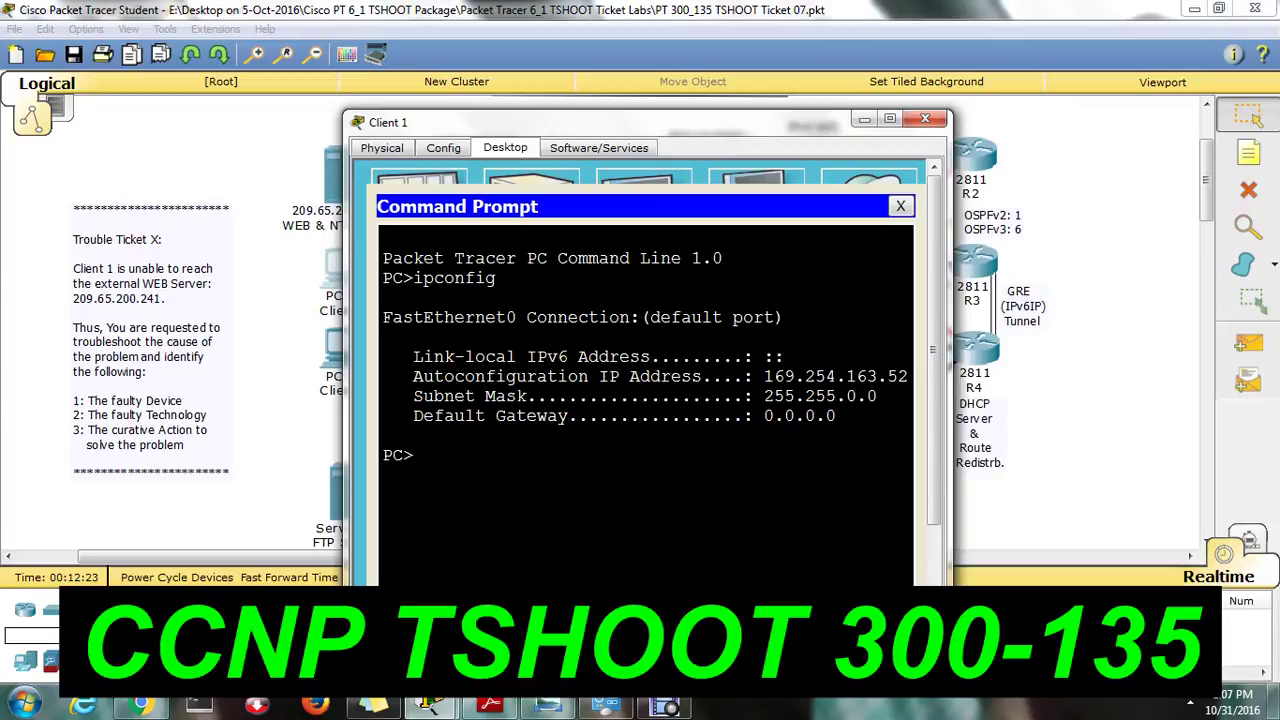
Highlight the self-assigned address 169.254.163.52 with gateway 0.0.0.0, then close Client 1's windows.
left_click_drag(764, 376, 900, 376)
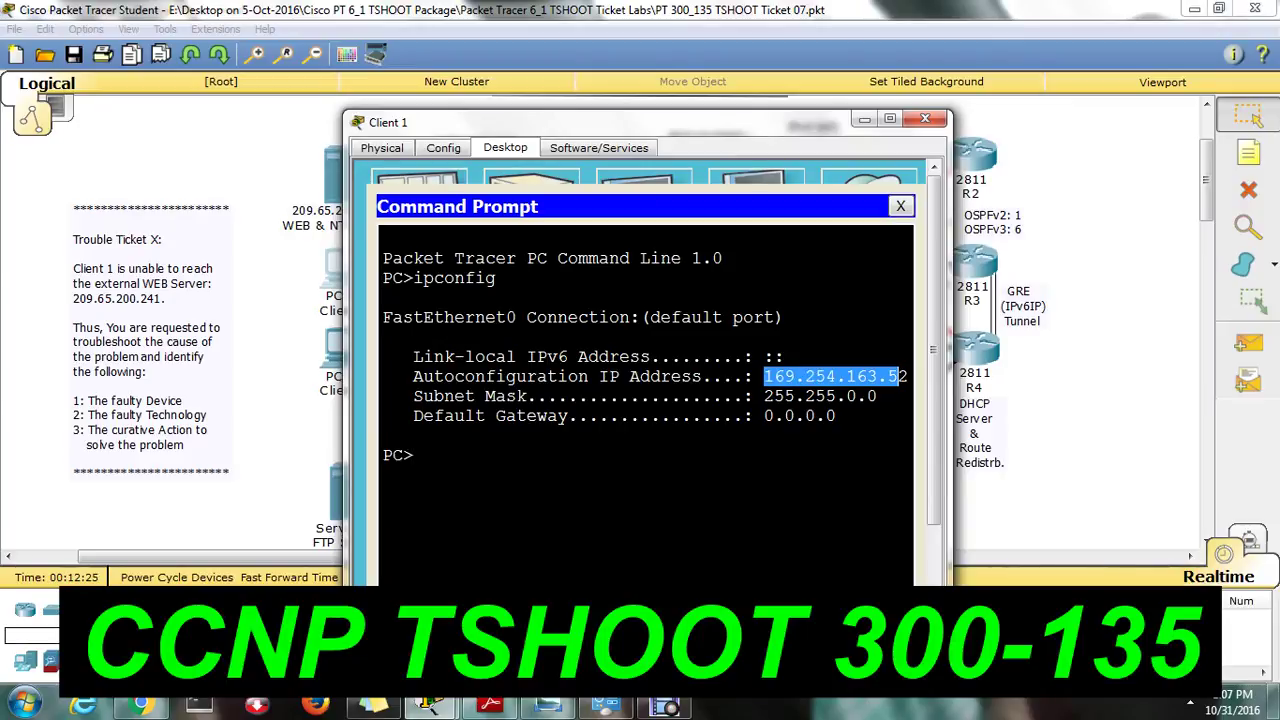
left_click(889, 119)
left_click(556, 260)
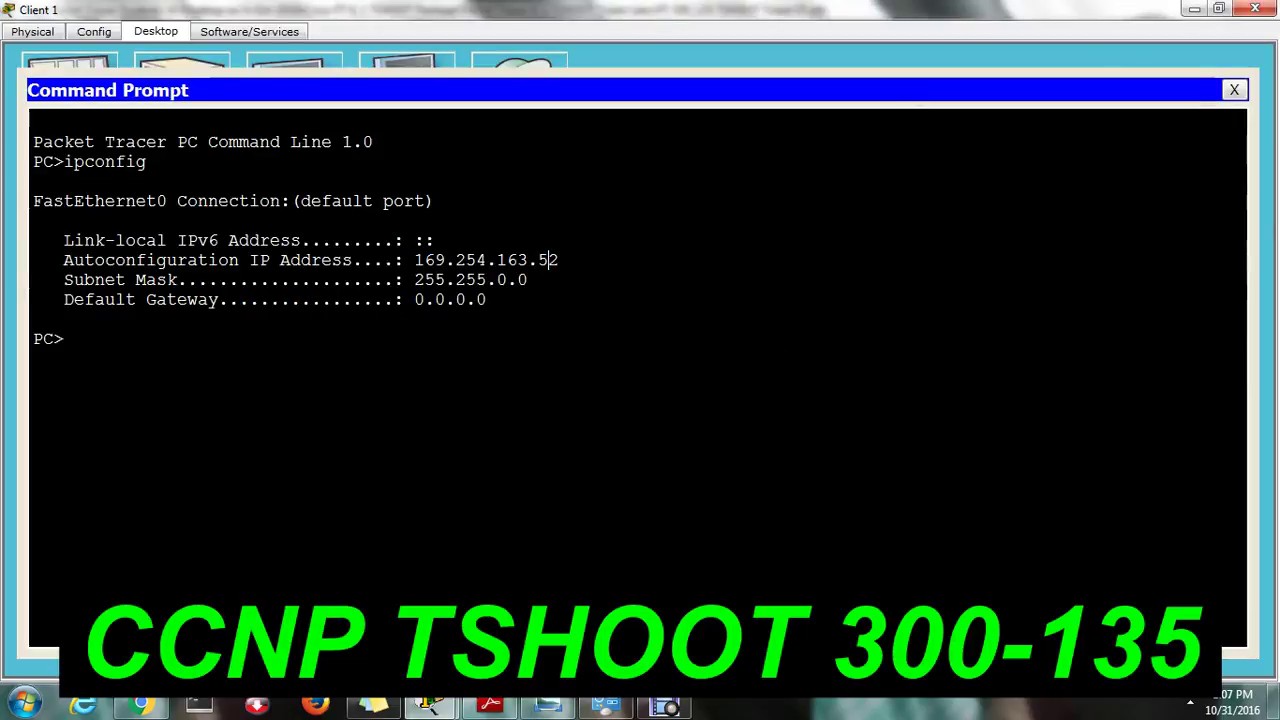
left_click_drag(416, 260, 560, 260)
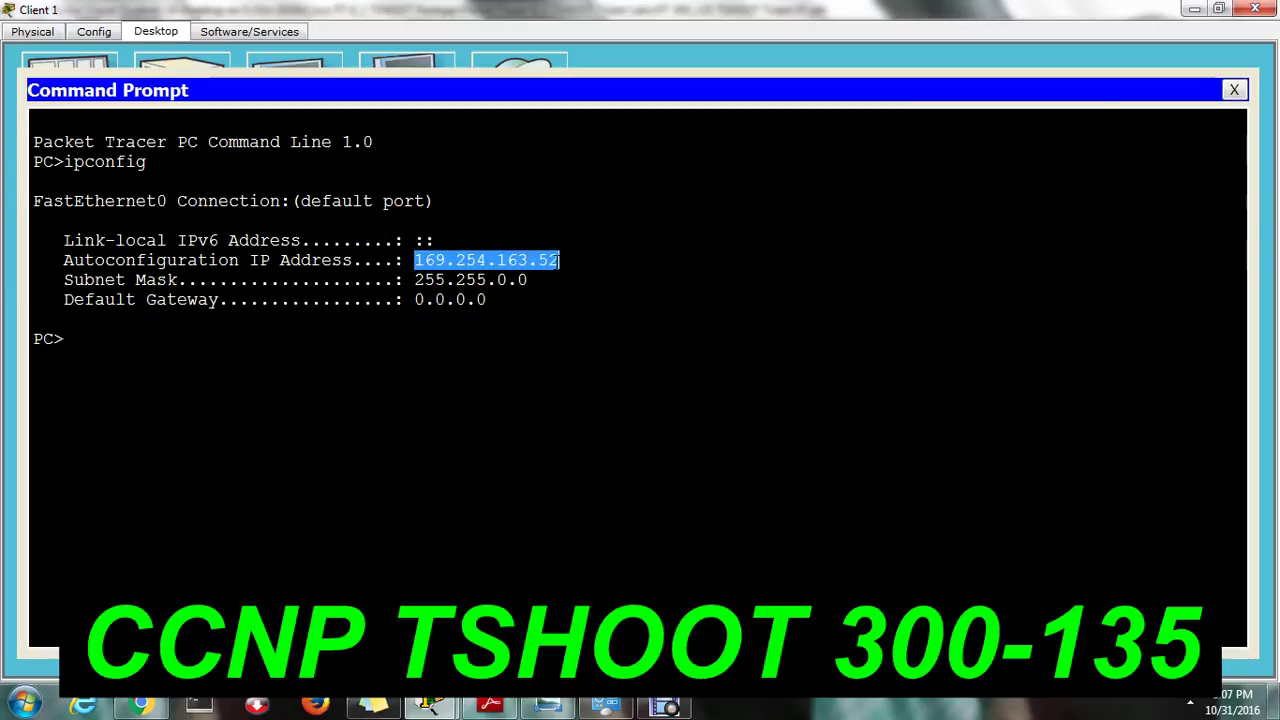
left_click(528, 280)
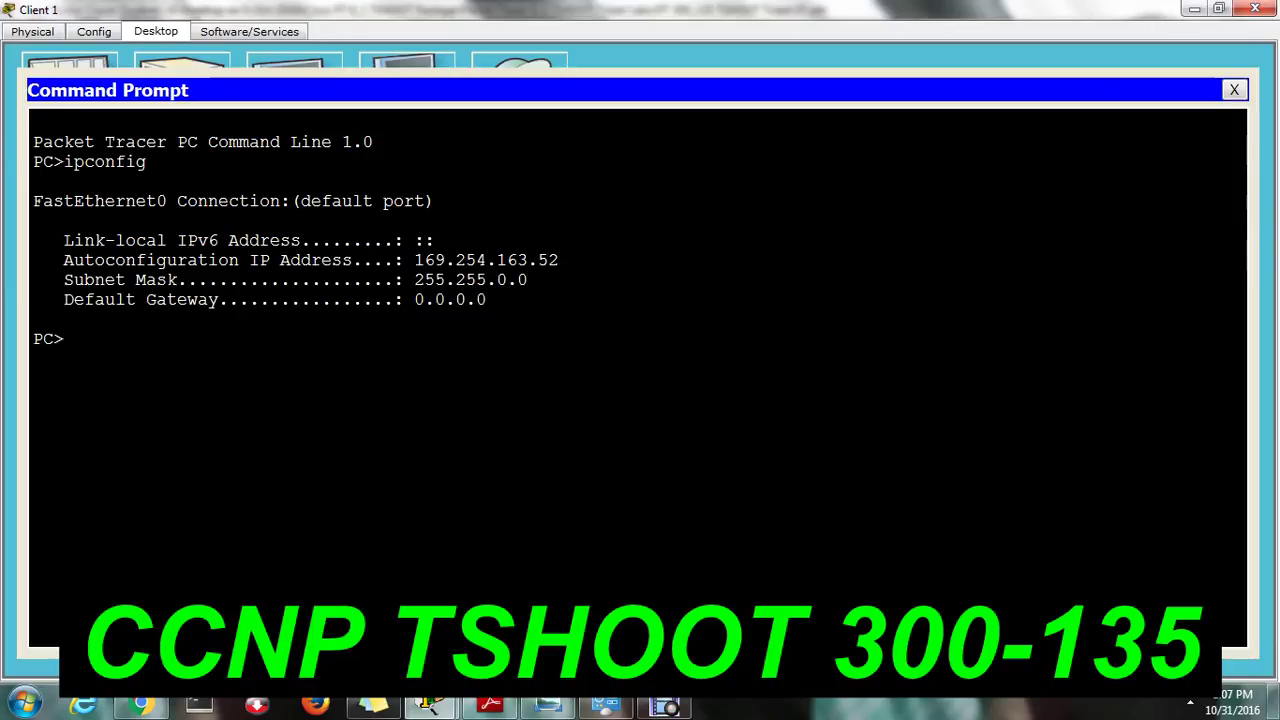
left_click(1234, 90)
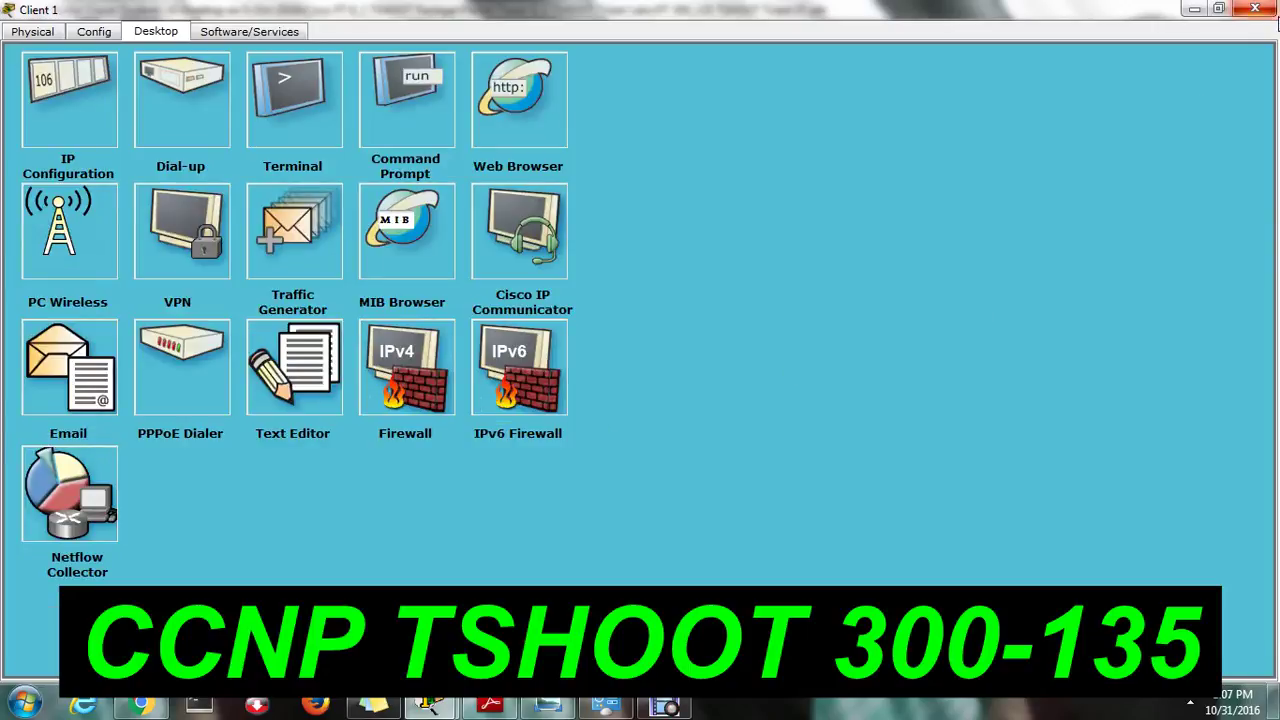
left_click(1254, 8)
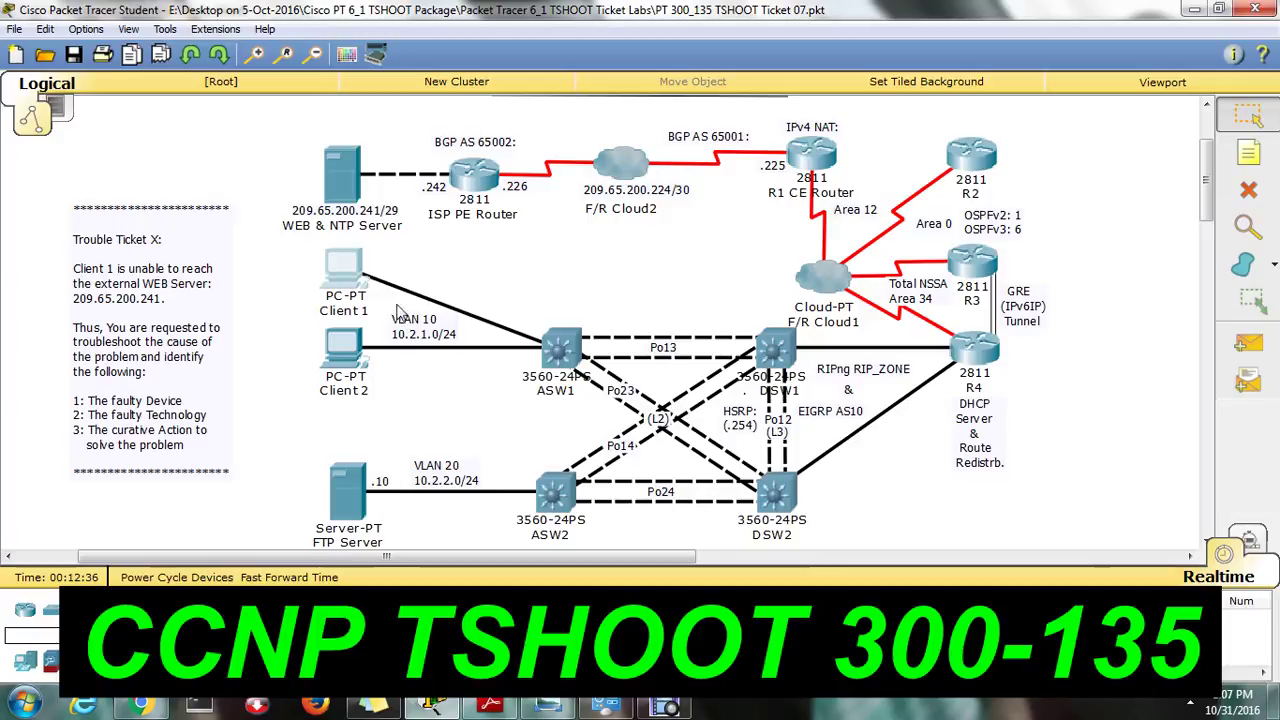
Check Client 1's IP Configuration: DHCP, with no gateway or DNS.
left_click(345, 268)
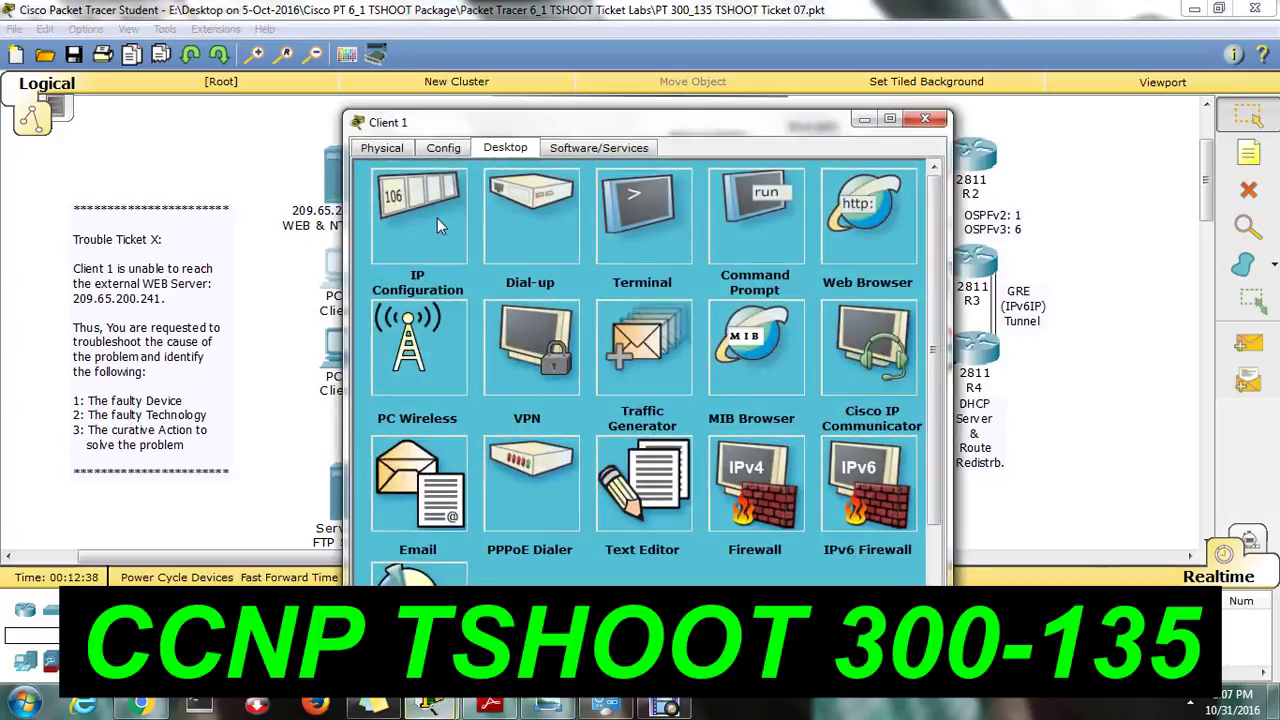
left_click(437, 222)
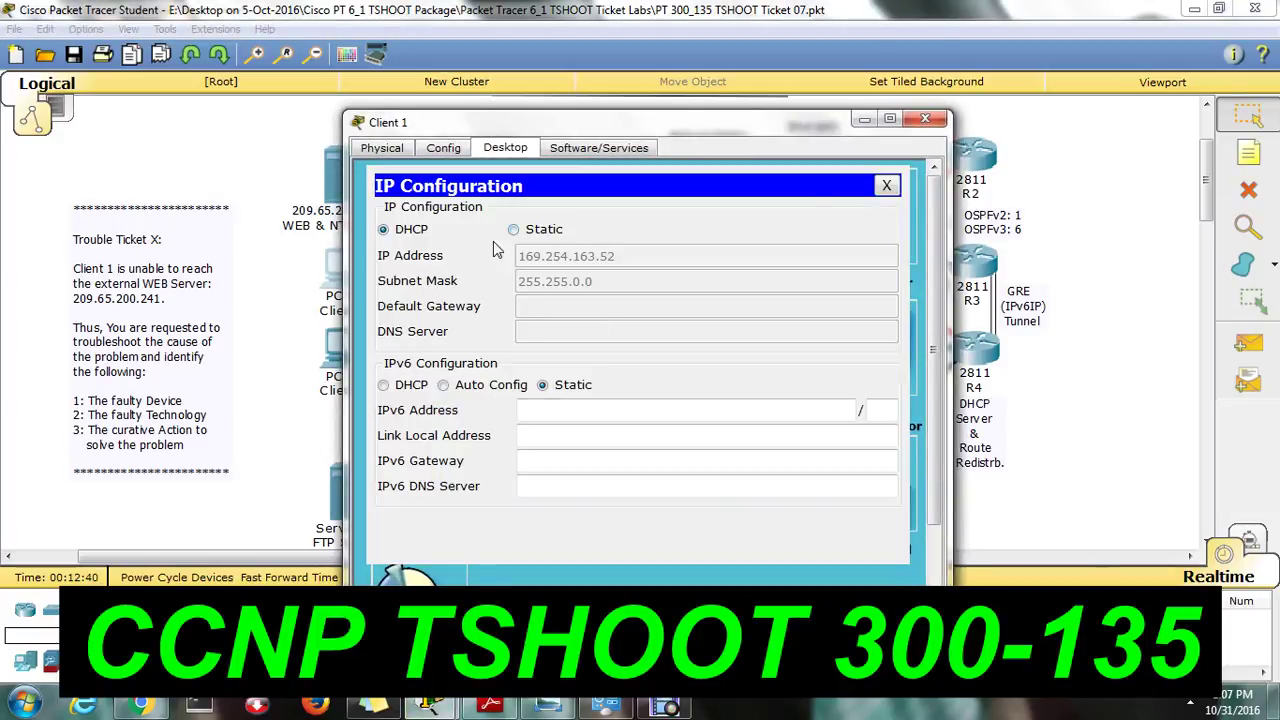
left_click(886, 187)
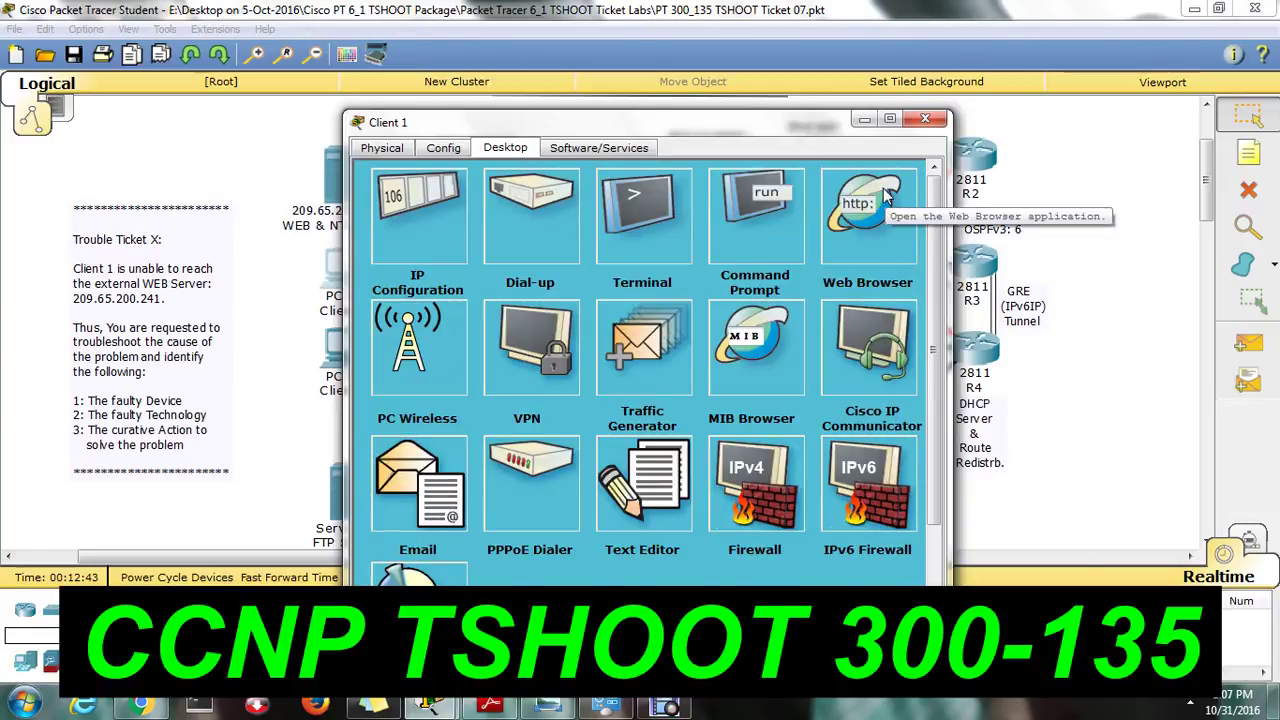
Reopen Client 1's Command Prompt and mark the 169.254.163.52 autoconfiguration address.
left_click(797, 200)
left_click_drag(764, 376, 888, 376)
key("ctrl+c")
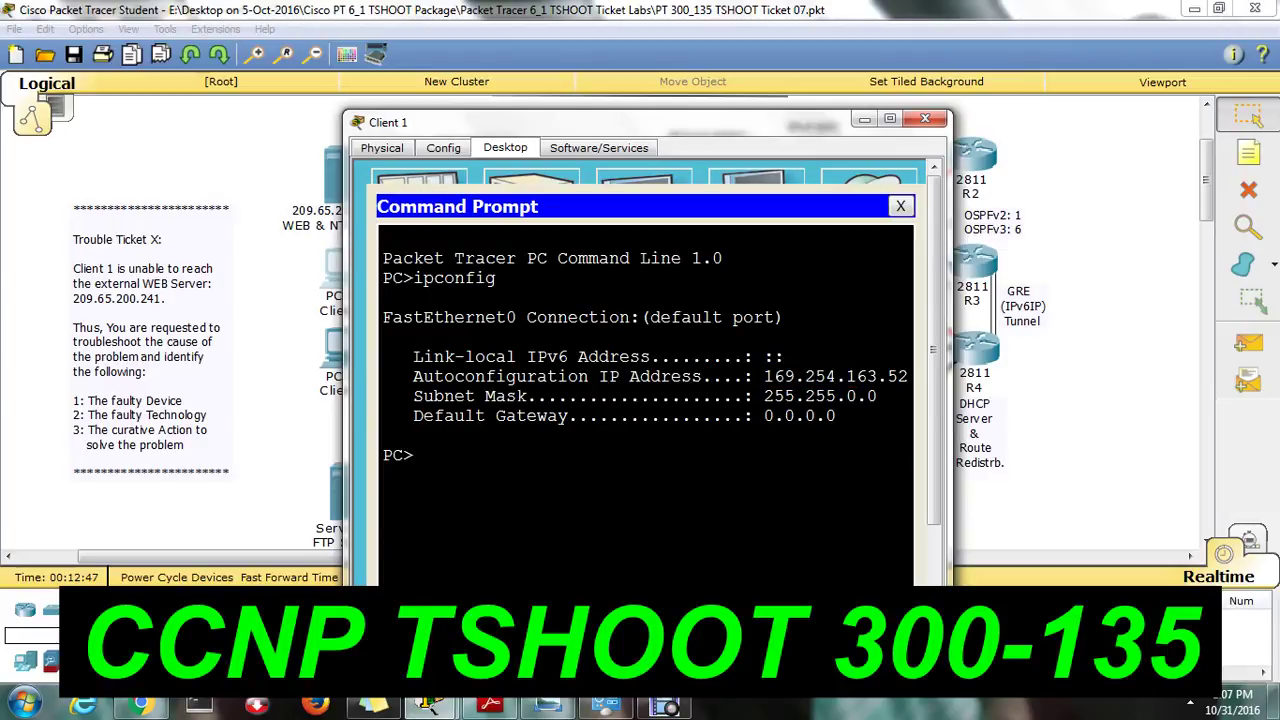
Ping 209.65.200.241 from Client 1 and stop it after 100% loss.
type("ping 209.65.200.241")
key("Return")
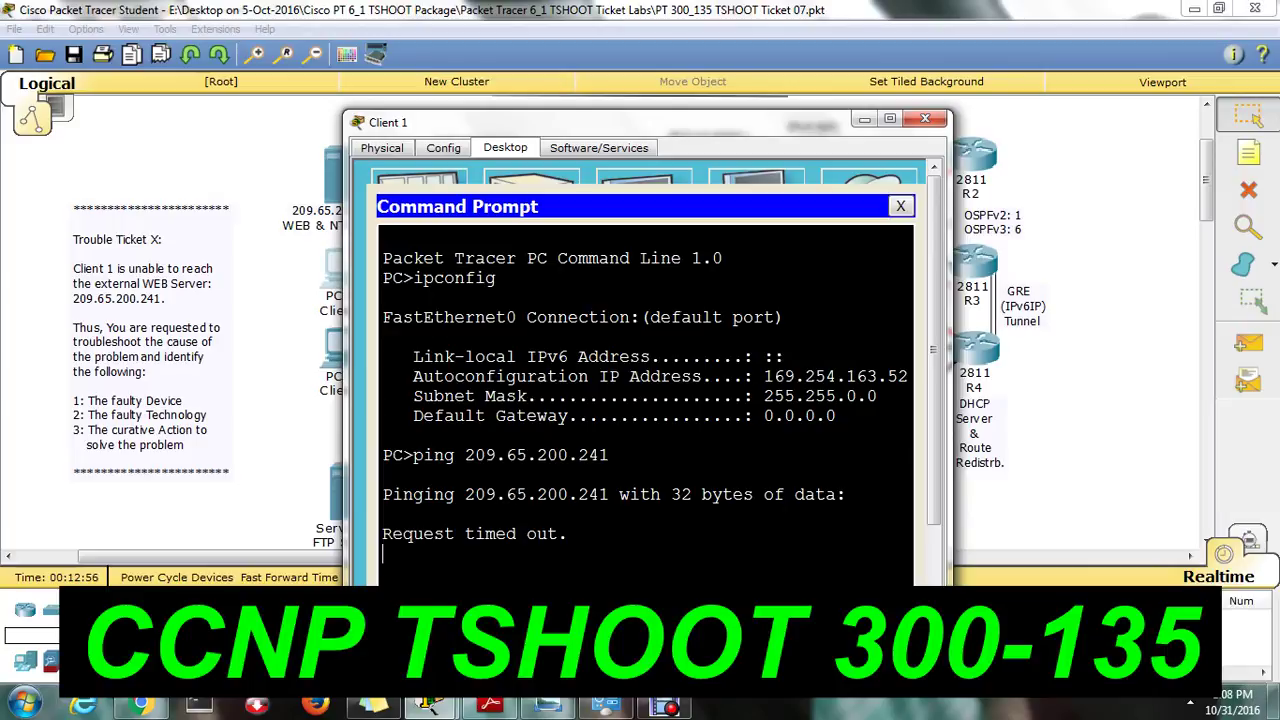
key("ctrl+c")
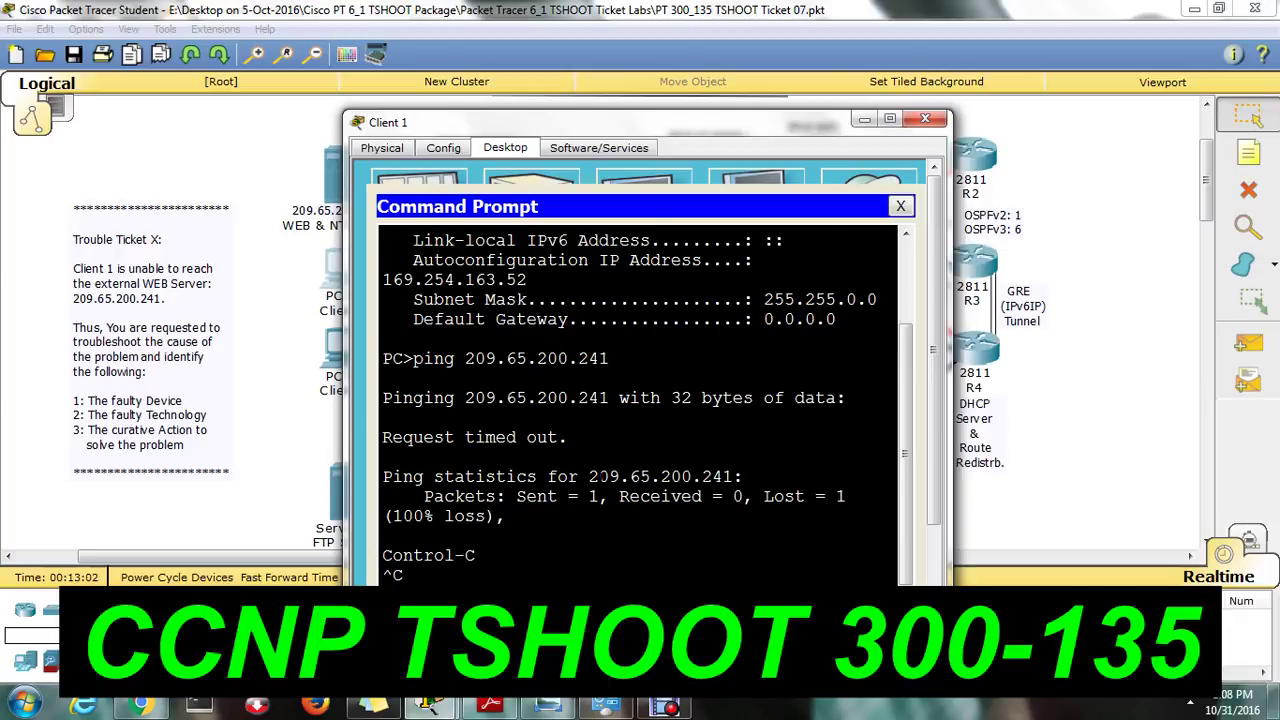
Trace the route to 209.65.200.241, which fails at hop 1, and bring up R4.
key("Return")
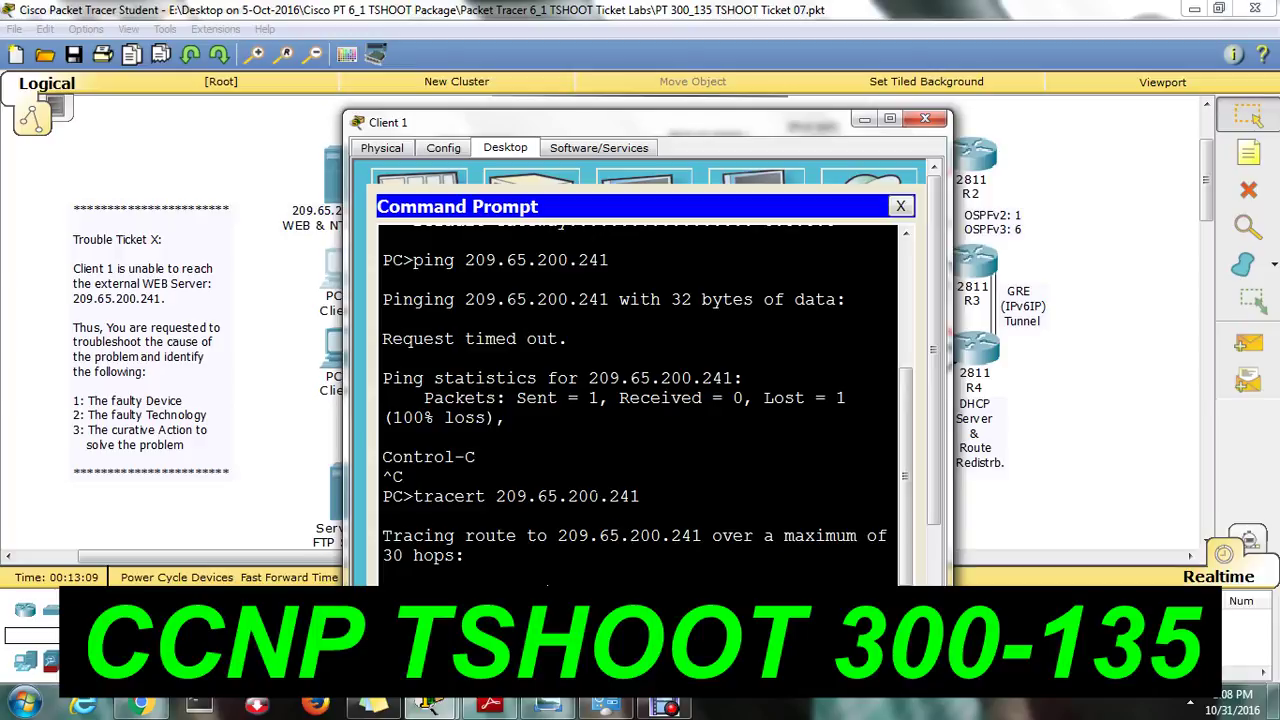
key("ctrl+c")
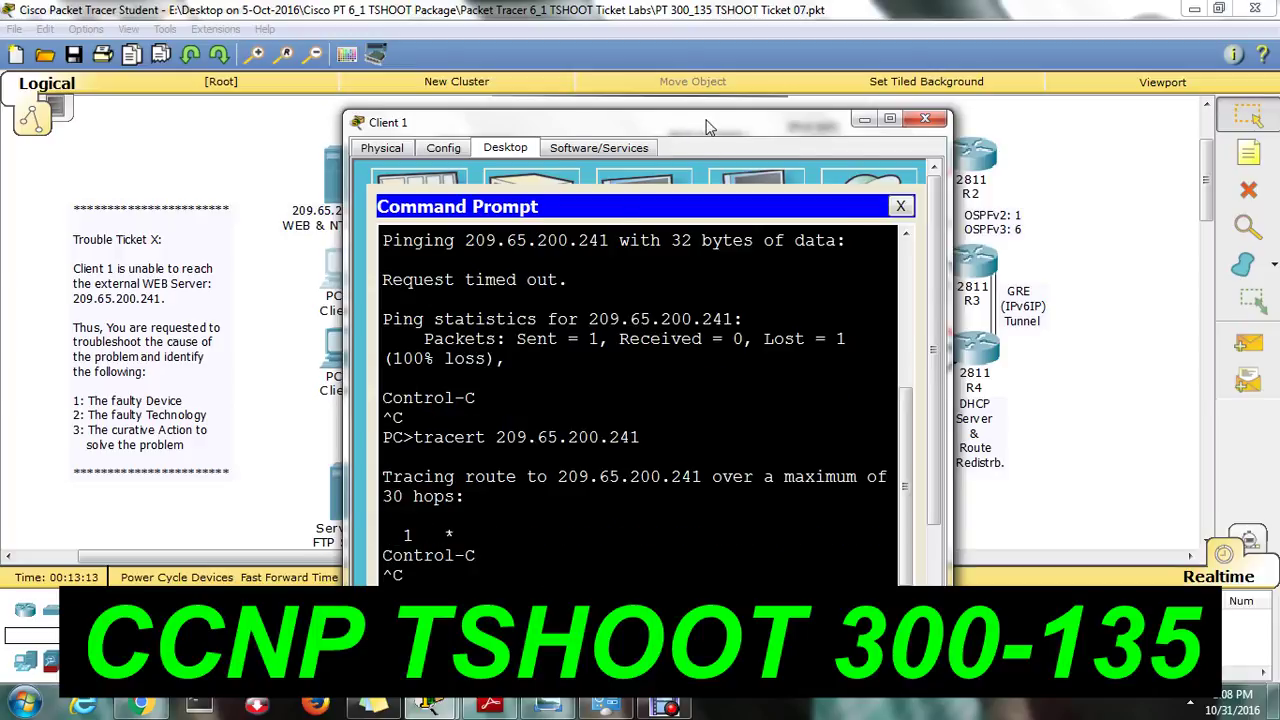
left_click_drag(703, 121, 375, 93)
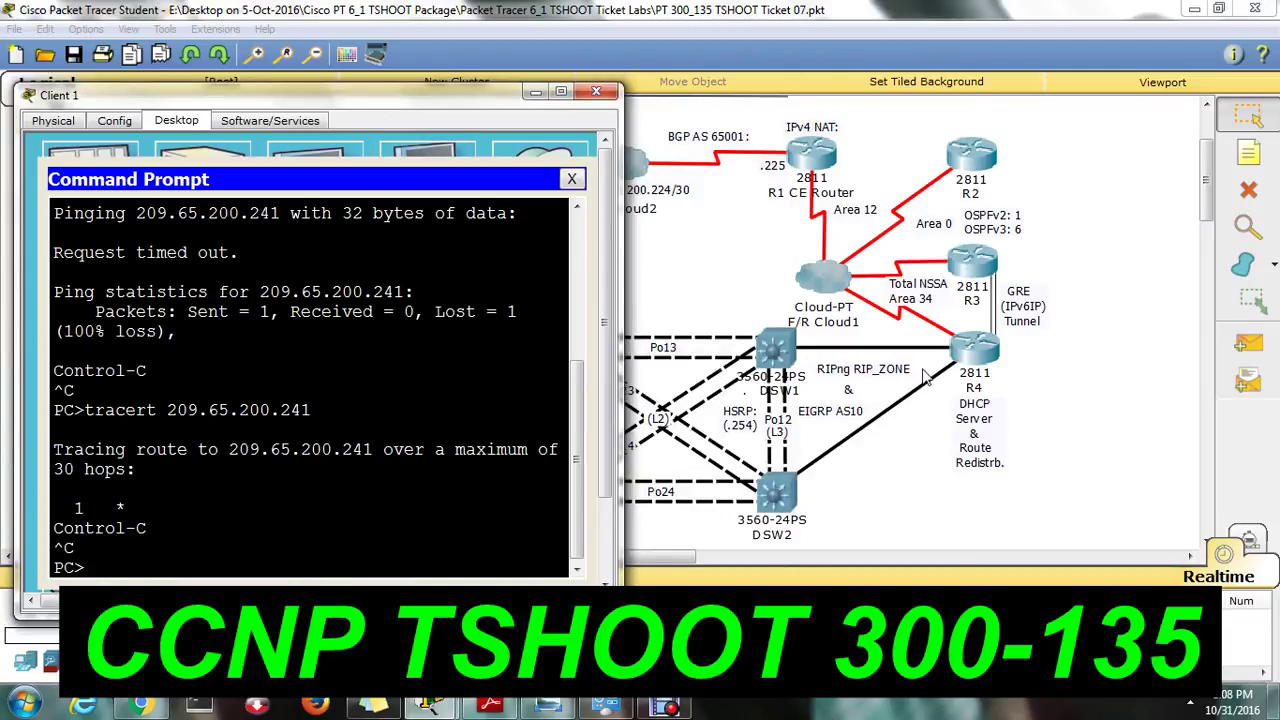
left_click(985, 365)
On R4's CLI, enter privileged mode with en and run show ip interface brief.
left_click(496, 152)
left_click_drag(670, 135, 869, 147)
key("Return")
key("Return")
key("Return")
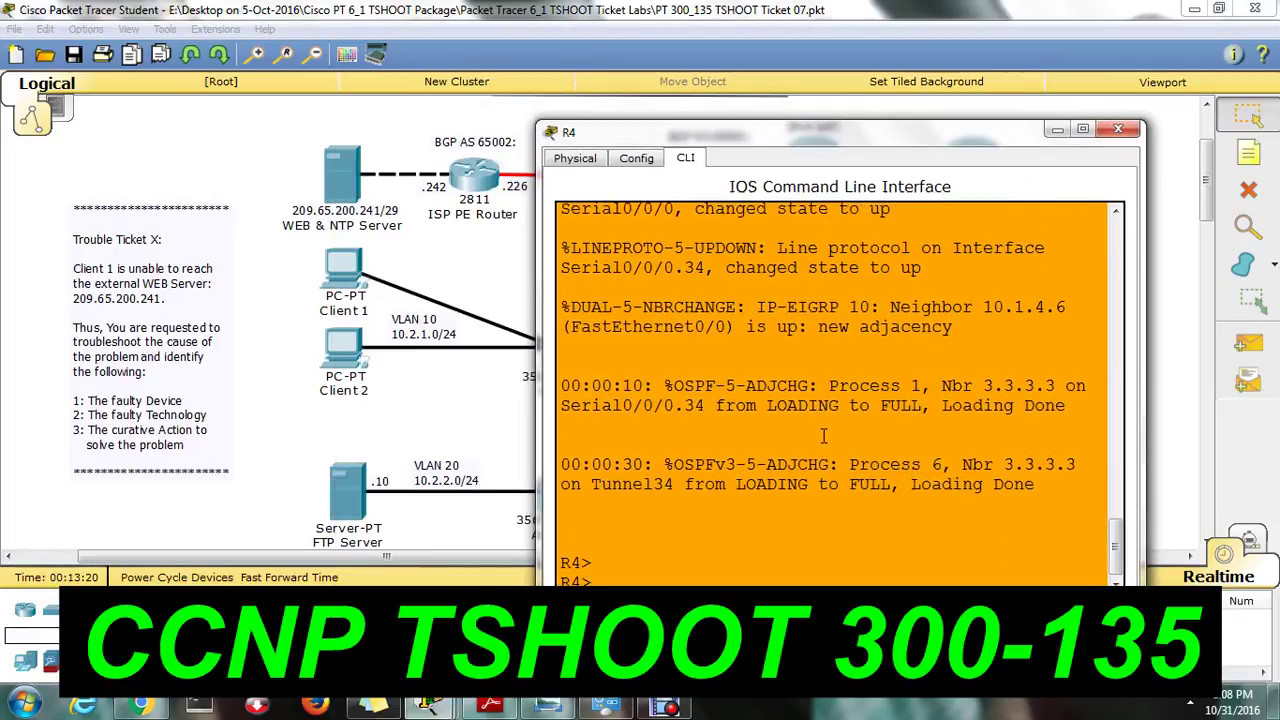
type("sh ip")
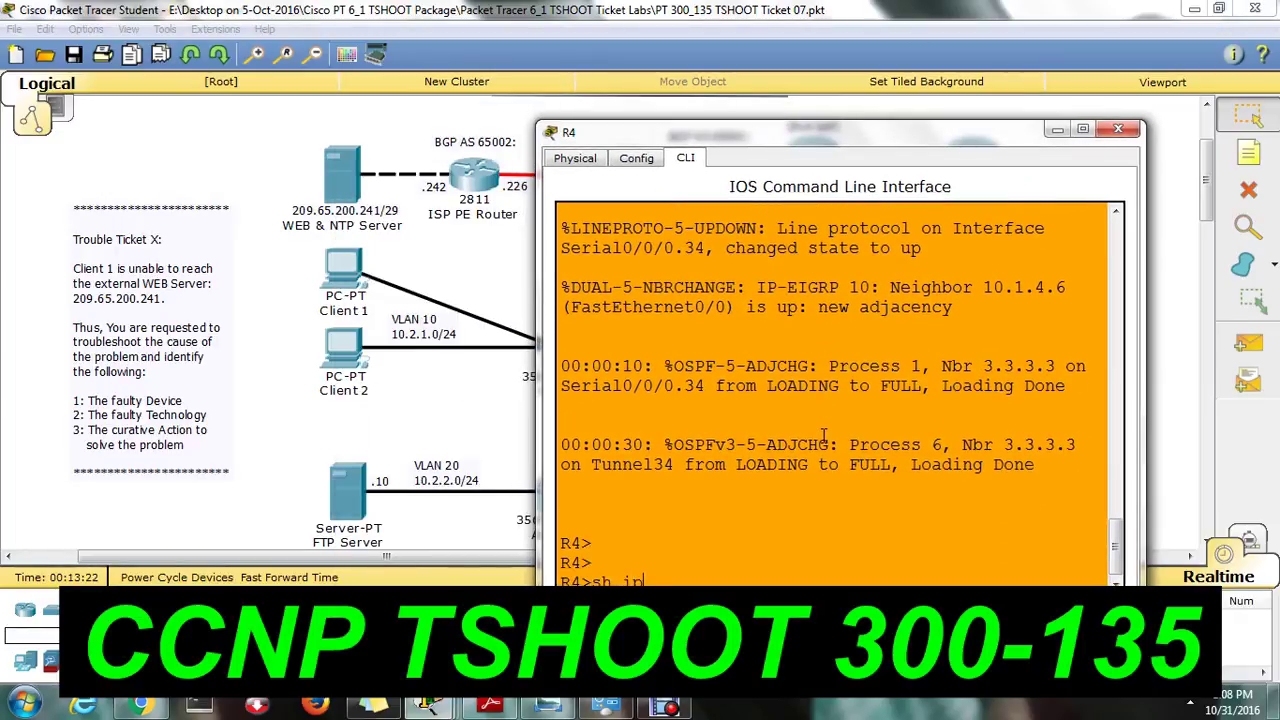
key("BackSpace")
key("BackSpace")
key("BackSpace")
key("BackSpace")
key("BackSpace")
type("en")
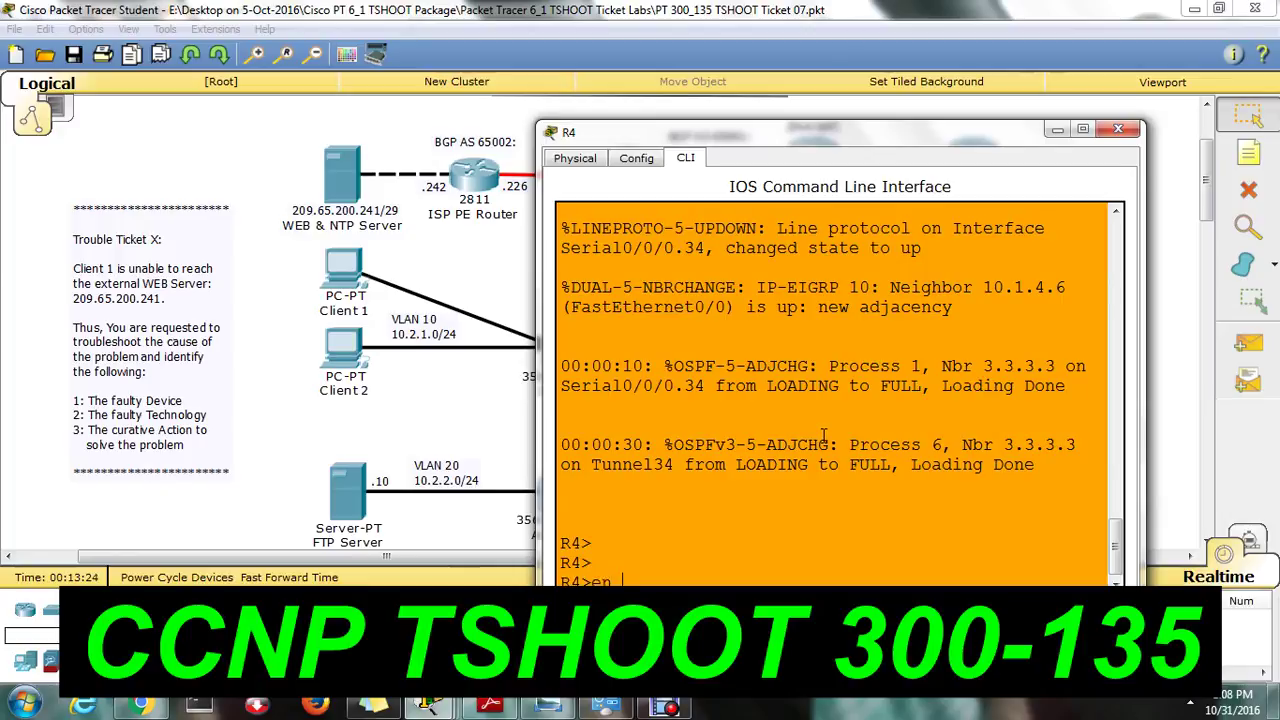
key("Return")
type("sh ip int brie")
key("Return")
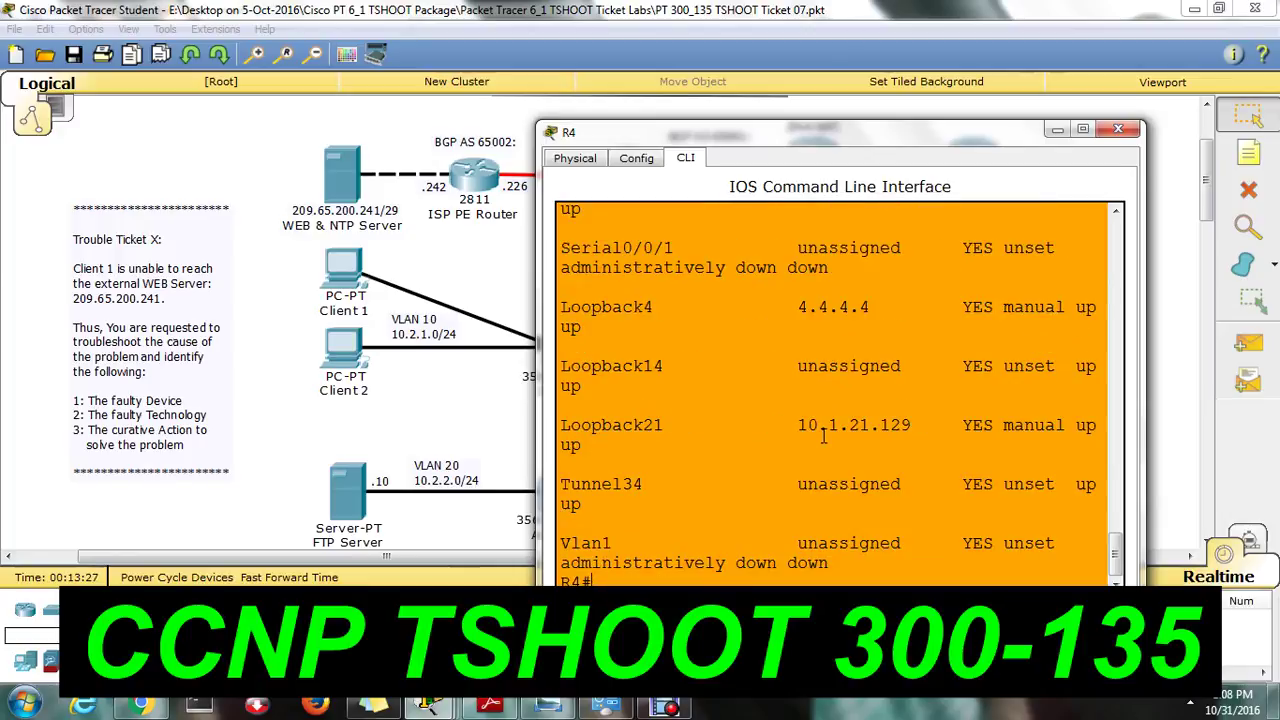
Inspect R4's addresses: Loopback21 at 10.1.21.129 and FastEthernet0/0 at 10.1.4.5.
left_click_drag(798, 425, 890, 426)
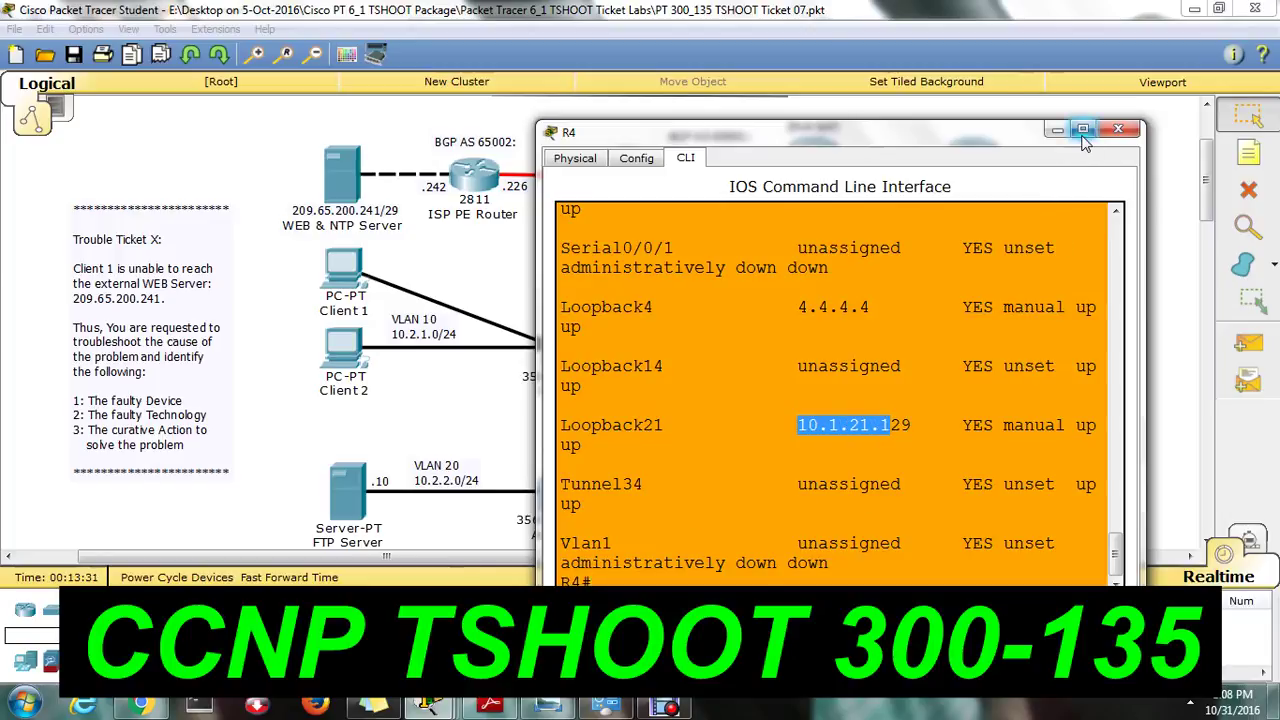
left_click(1082, 129)
scroll(322, 253, "up", 3)
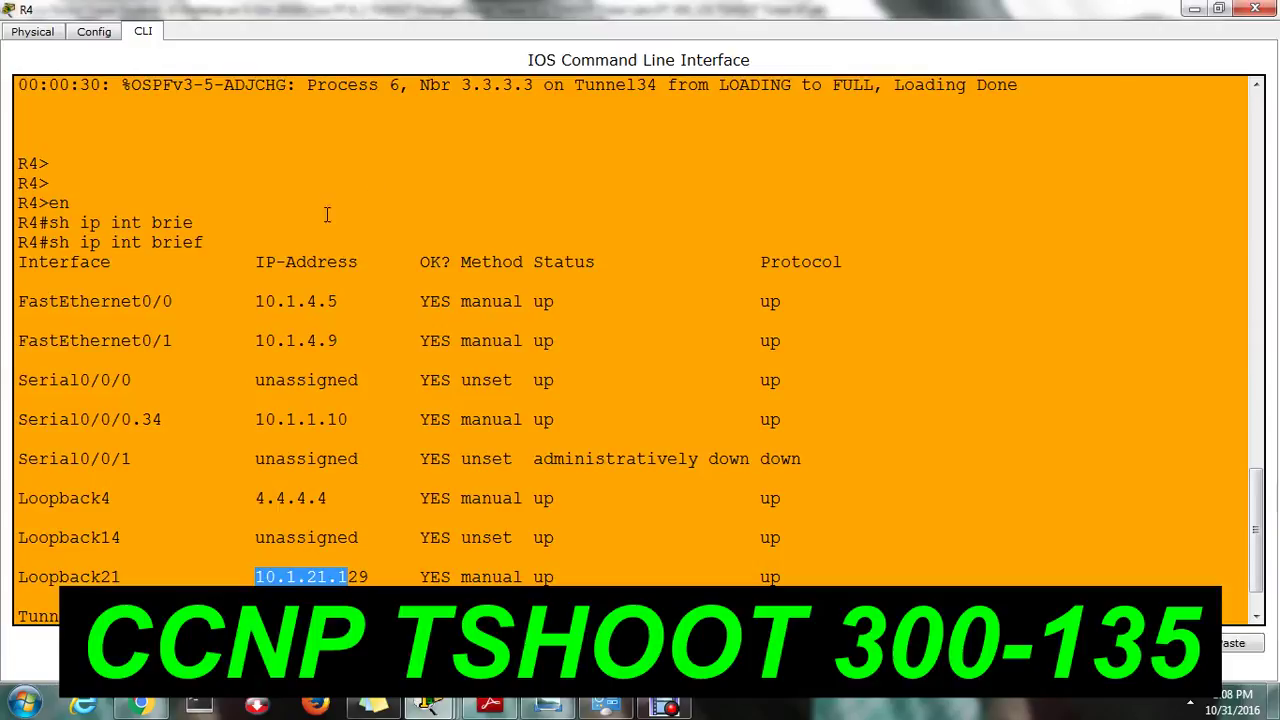
left_click_drag(260, 298, 372, 292)
left_click(348, 305)
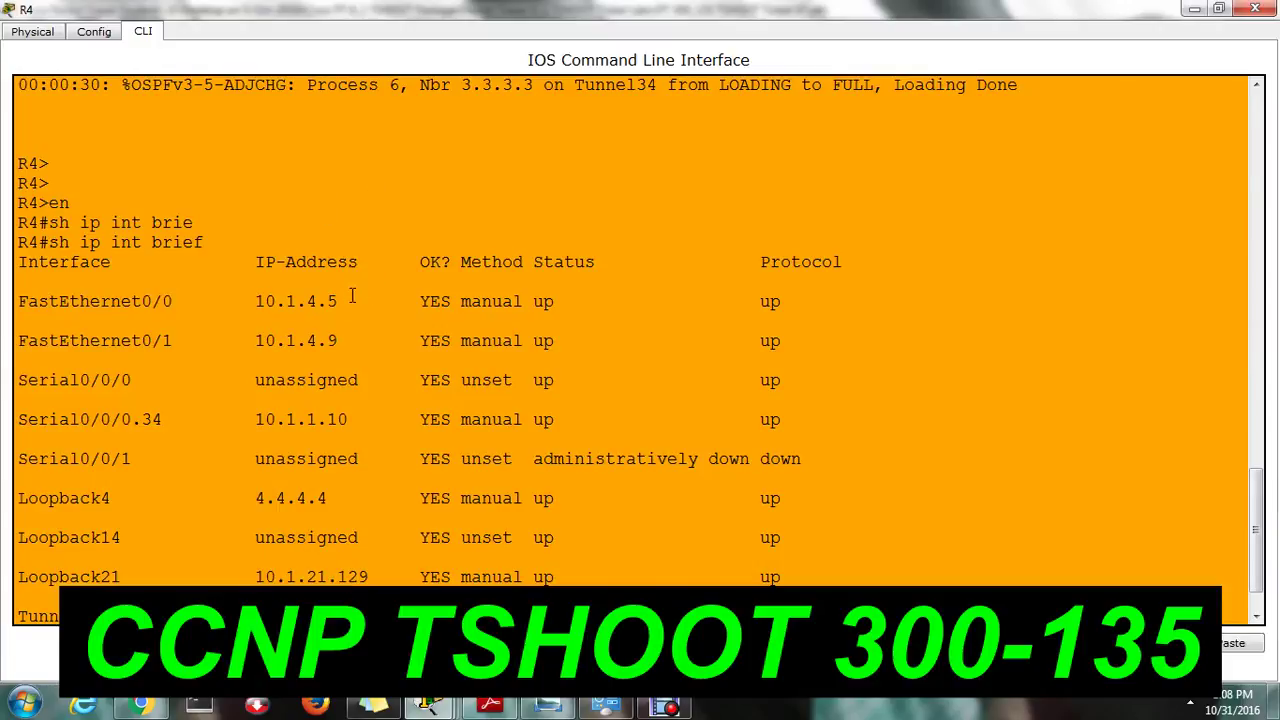
left_click(481, 577)
scroll(1258, 540, "down", 1)
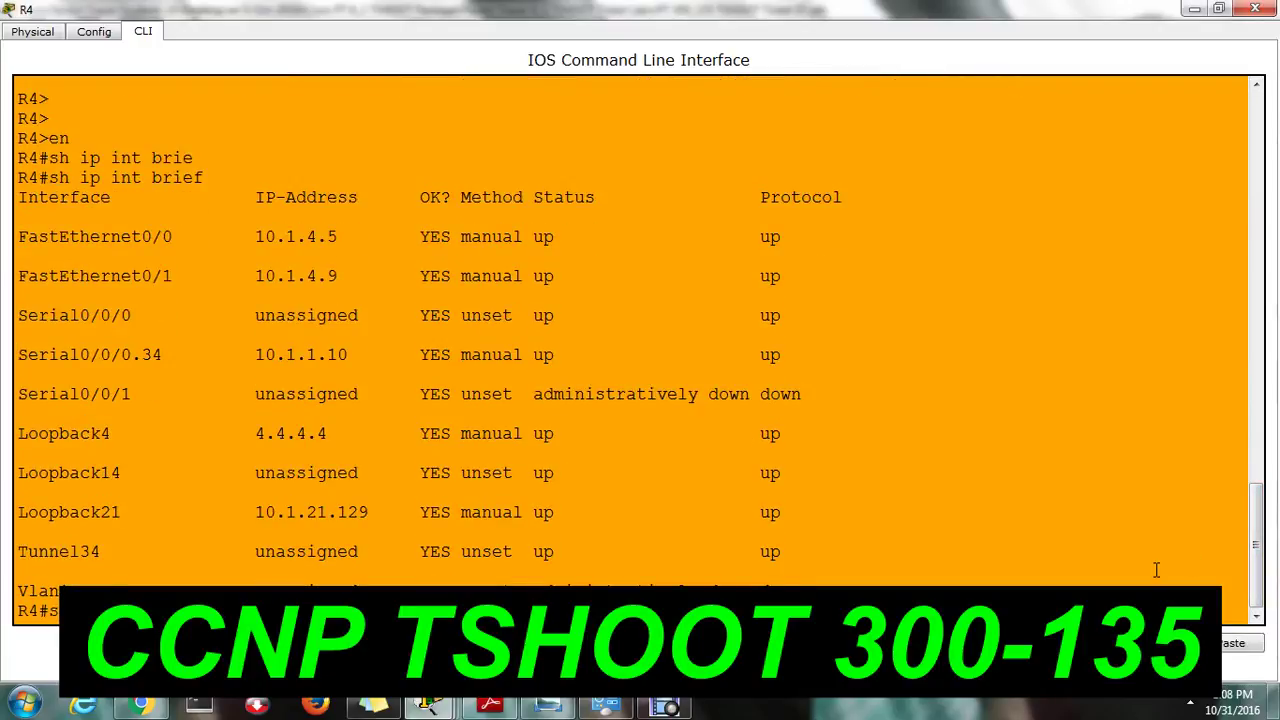
left_click_drag(257, 236, 390, 236)
left_click(1194, 8)
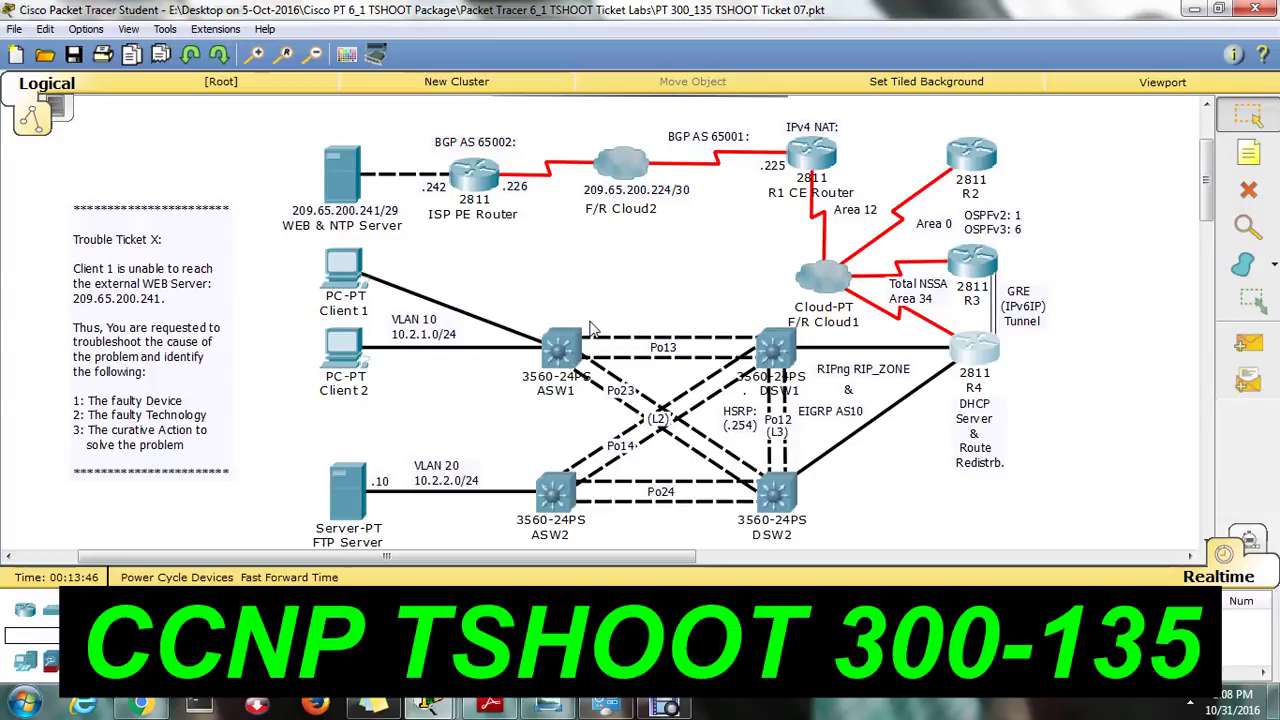
Ping R4's address 10.1.4.5 from Client 1's Command Prompt, then return to the topology.
left_click(358, 278)
type("ping 10.")
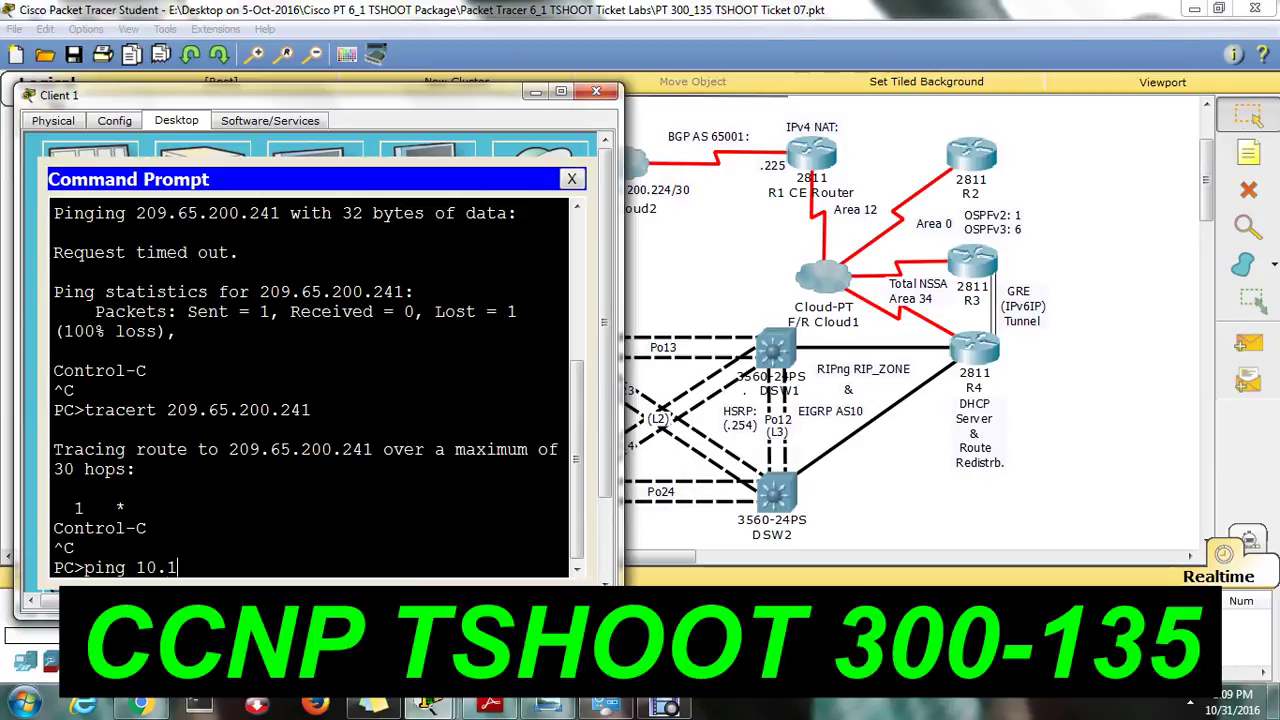
type("1.4.5")
key("Return")
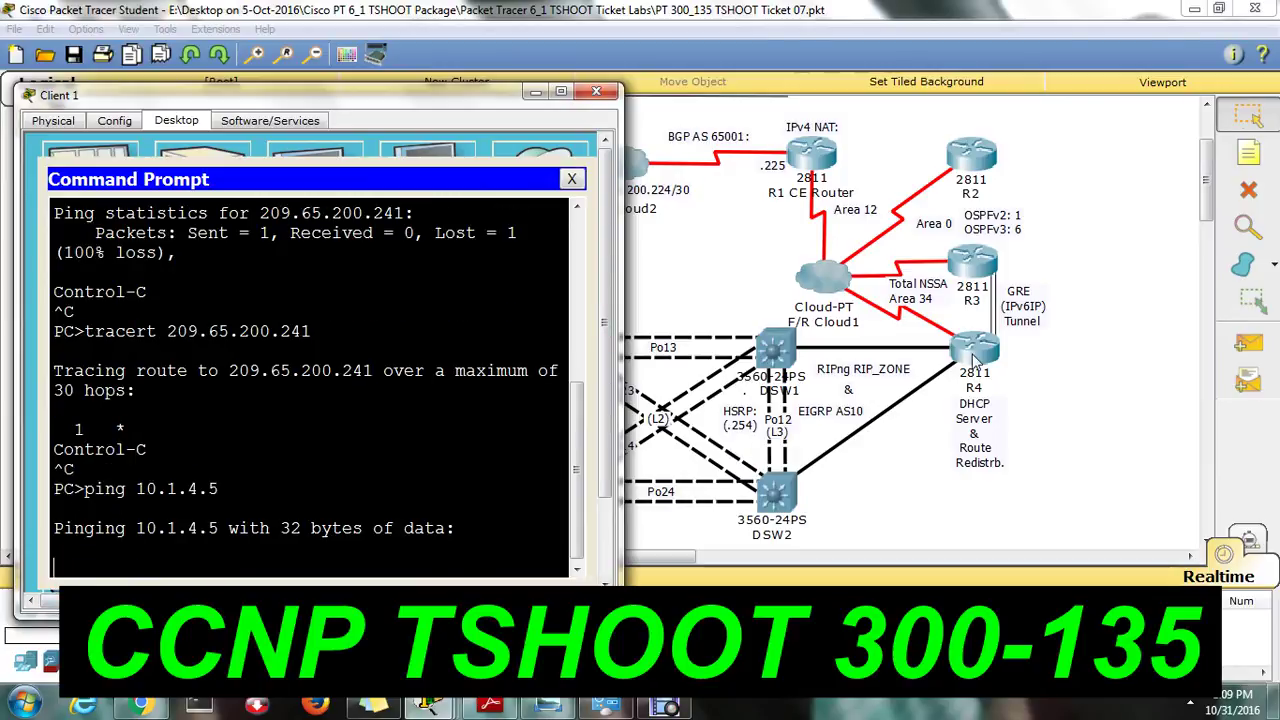
left_click(882, 366)
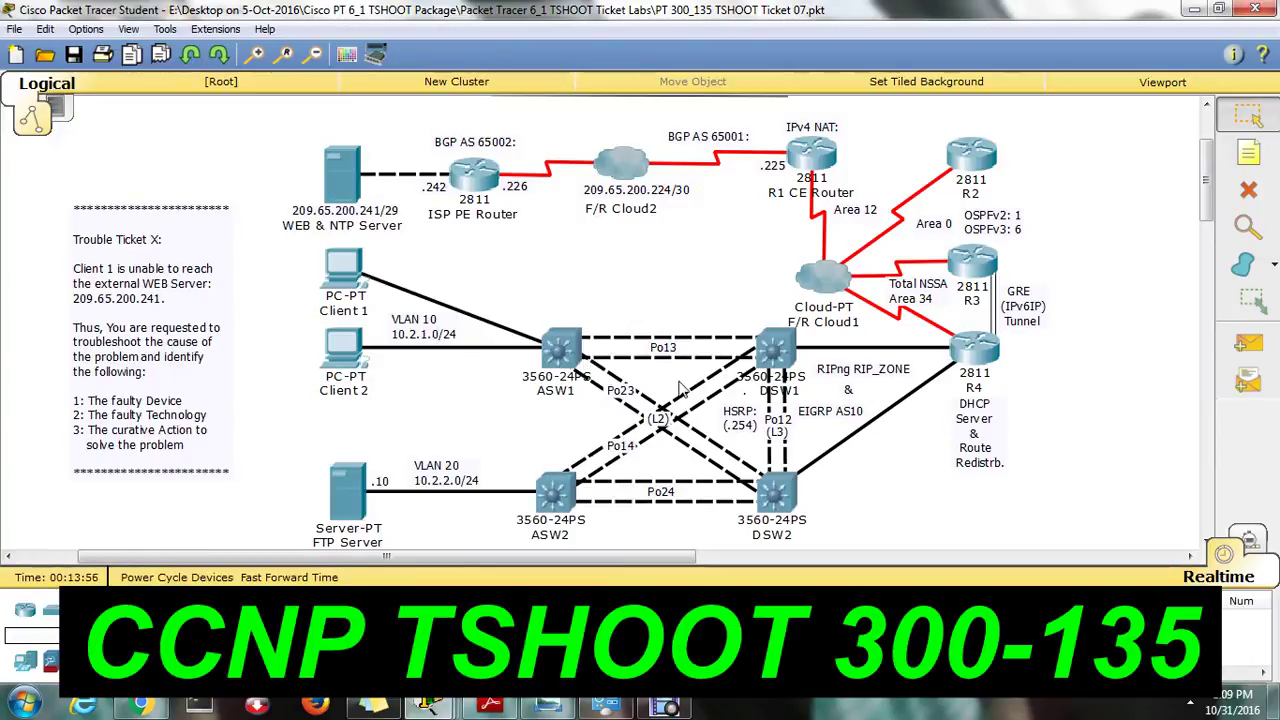
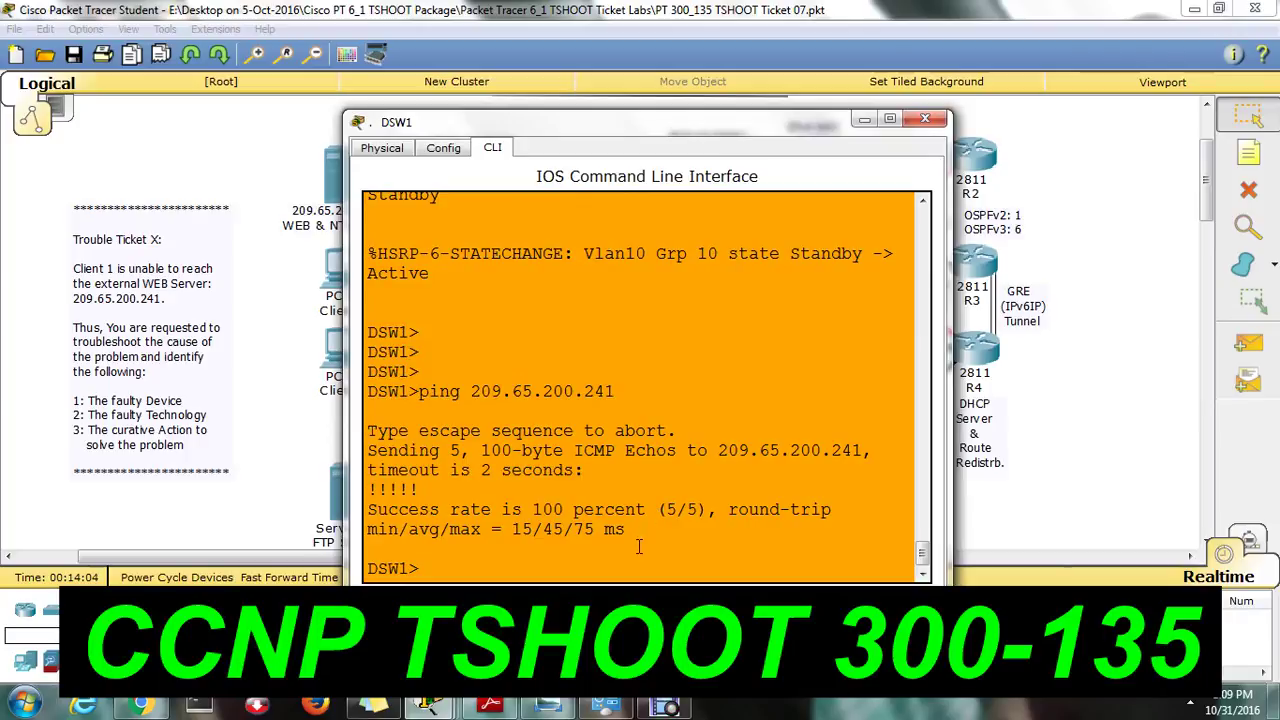
Enter privileged mode on DSW1 and list its running configuration with sh run.
type("en")
key("Return")
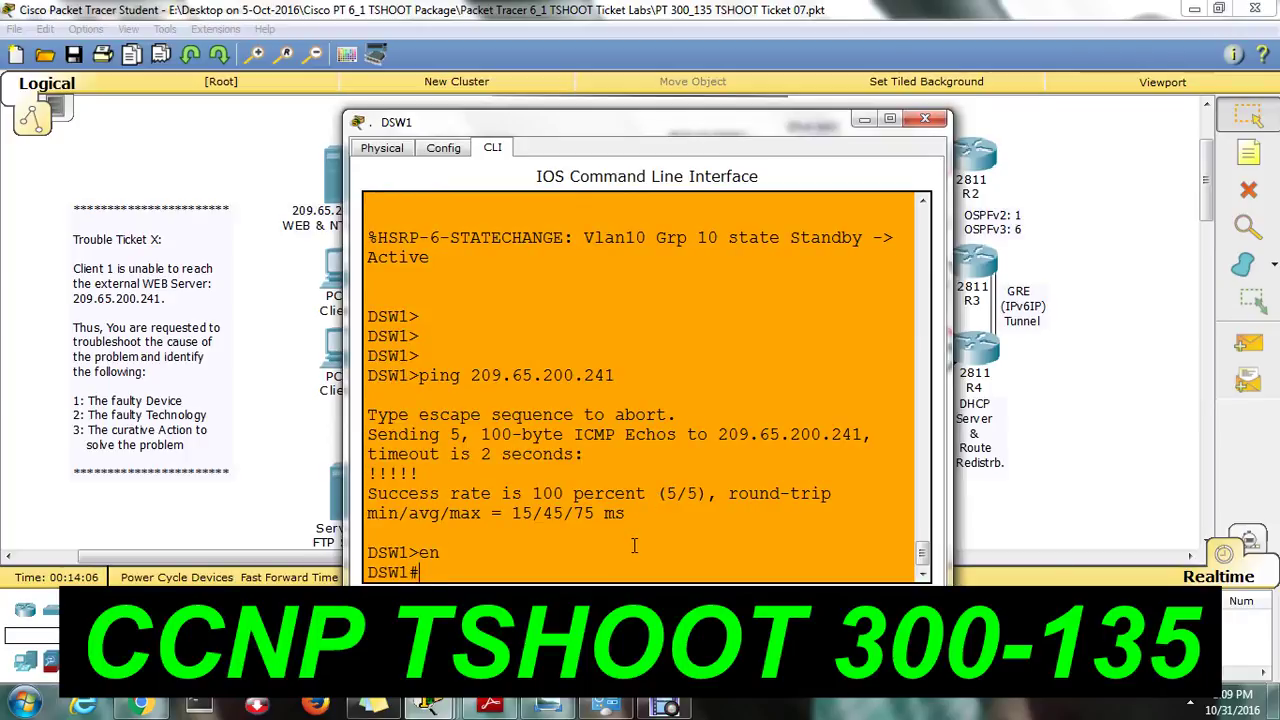
type("sh run")
key("Return")
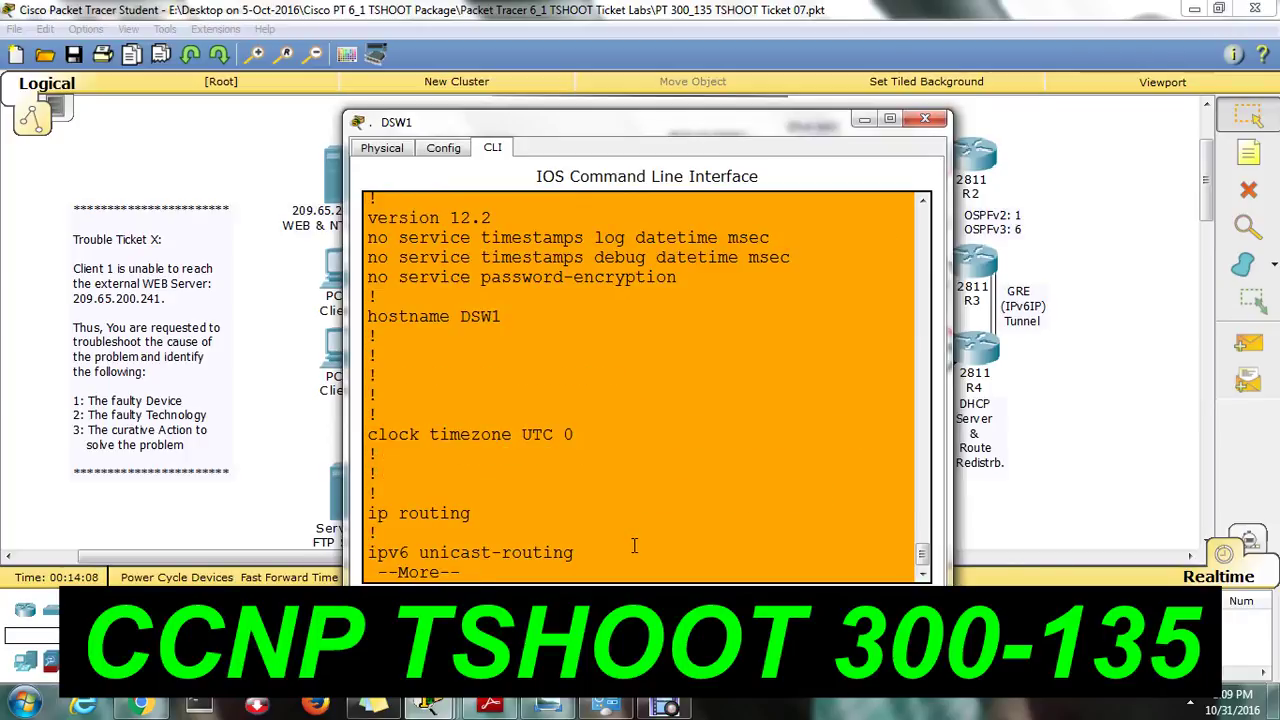
key("space")
key("space")
key("space")
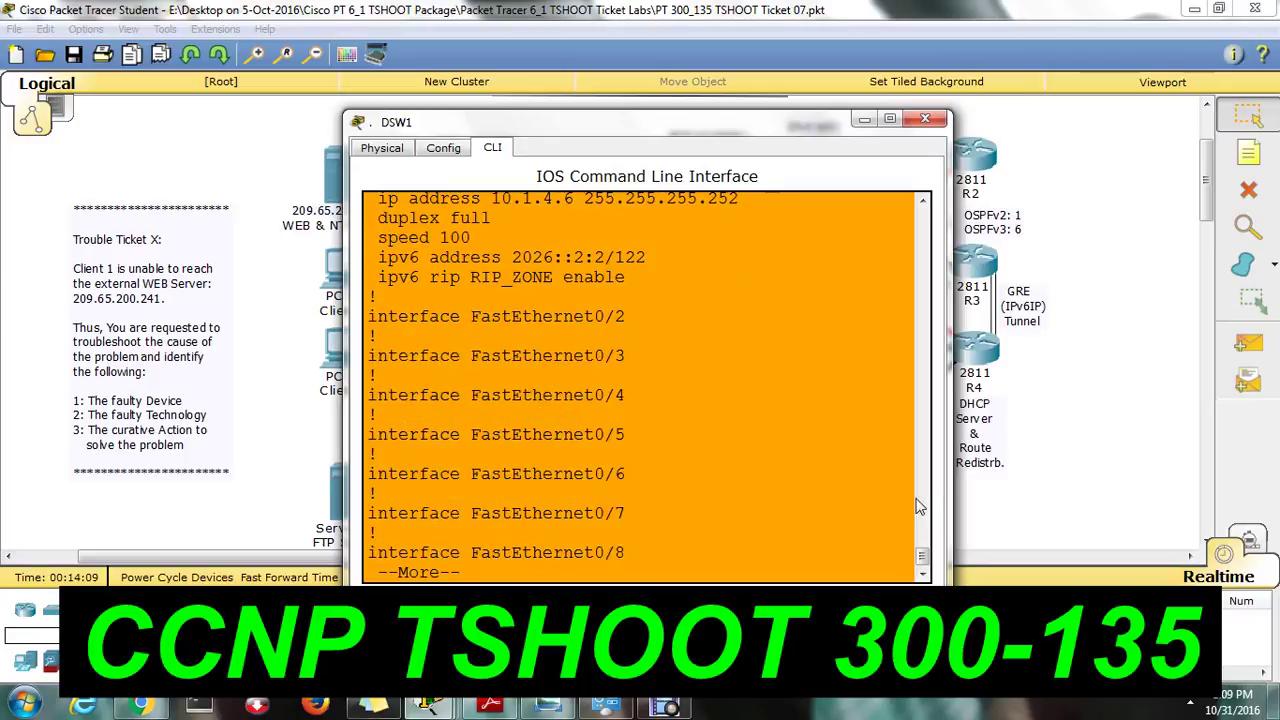
Page to the Vlan10 section and highlight address 10.2.1.1 and standby IP 10.2.1.254.
left_click_drag(924, 565, 912, 572)
key("Return")
key("Return")
key("Return")
key("Return")
key("Return")
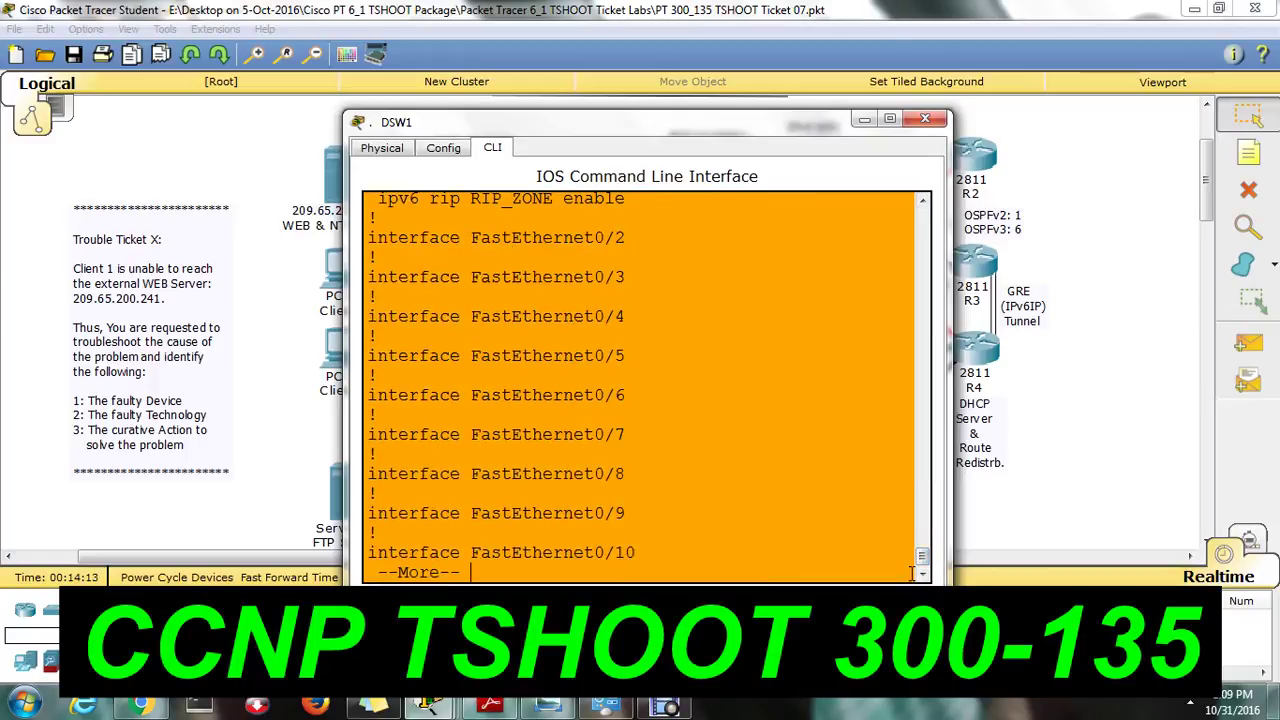
key("Return")
key("Return")
key("Return")
key("Return")
key("Return")
key("Return")
key("Return")
key("Return")
key("Return")
key("Return")
key("Return")
key("Return")
key("Return")
key("Return")
key("Return")
key("Return")
key("Return")
key("Return")
key("Return")
key("Return")
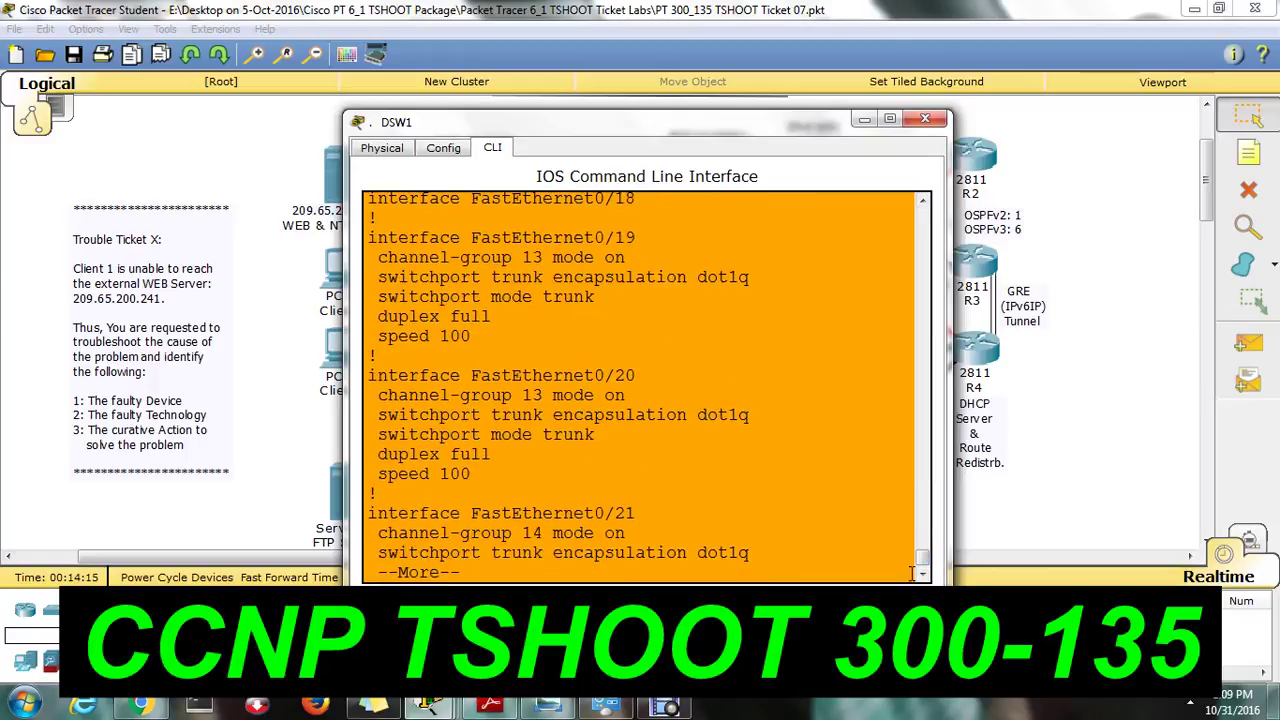
key("Return")
key("Return")
key("Return")
key("Return")
key("Return")
key("Return")
key("Return")
key("Return")
key("Return")
key("Return")
key("Return")
key("Return")
key("Return")
key("Return")
key("Return")
key("Return")
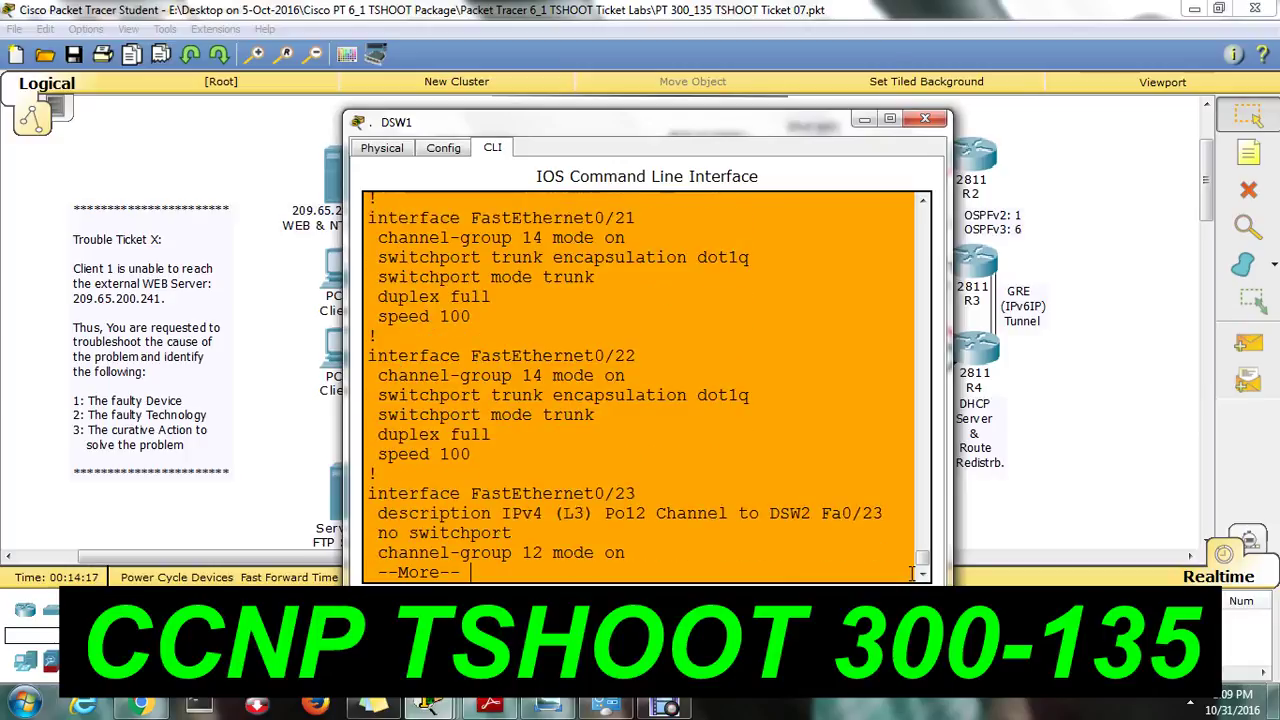
key("Return")
key("Return")
key("Return")
key("Return")
key("Return")
key("Return")
key("Return")
key("Return")
key("Return")
key("Return")
key("Return")
key("Return")
key("Return")
key("Return")
key("Return")
key("Return")
key("Return")
key("Return")
key("Return")
key("Return")
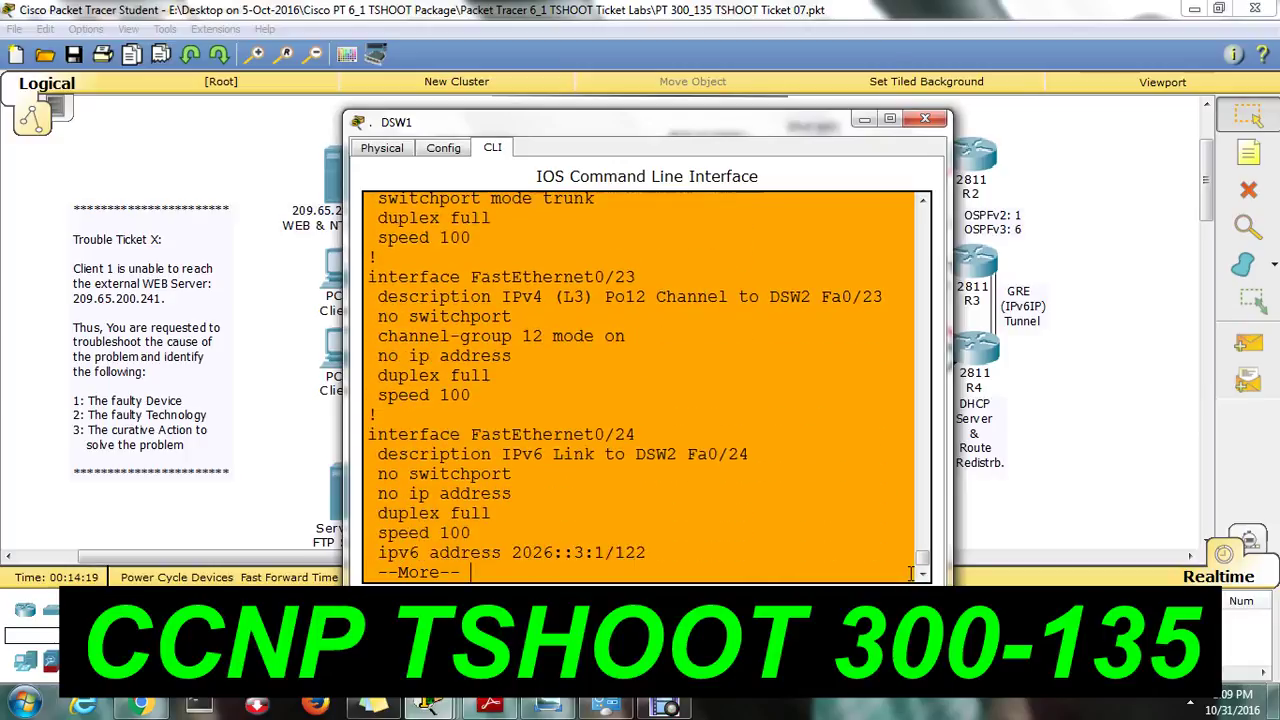
key("Return")
key("Return")
key("Return")
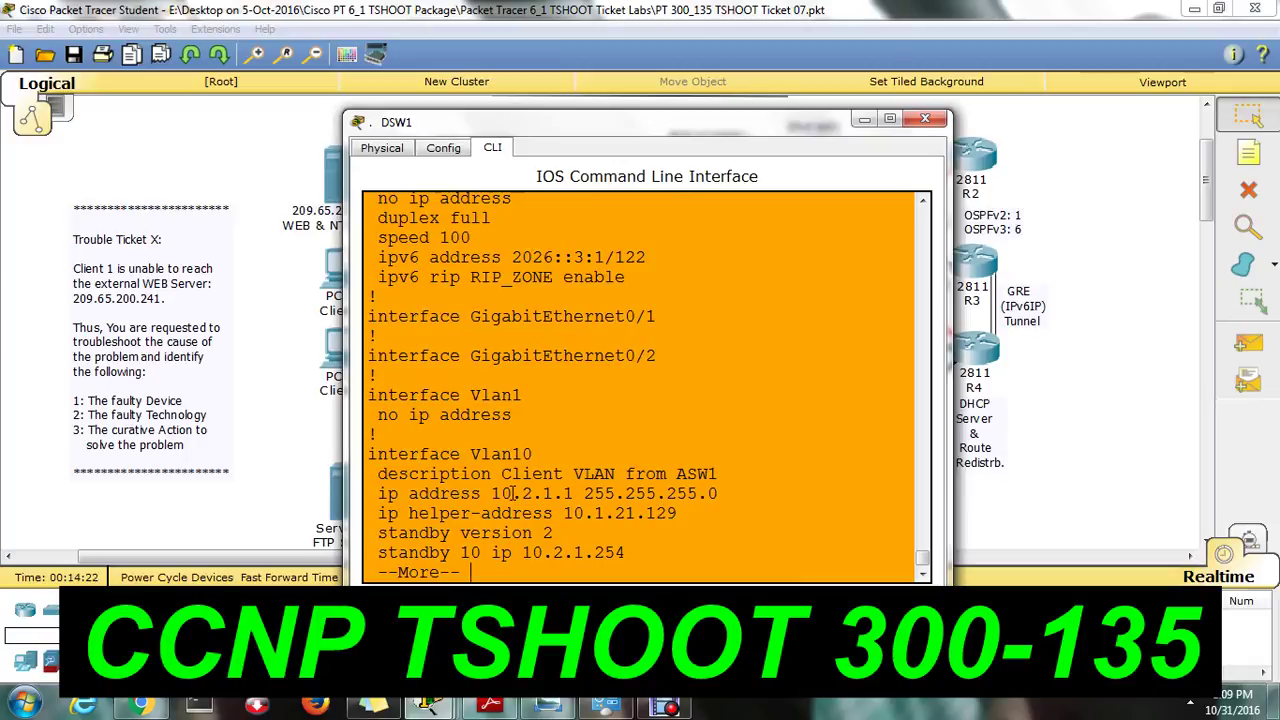
left_click_drag(500, 493, 602, 493)
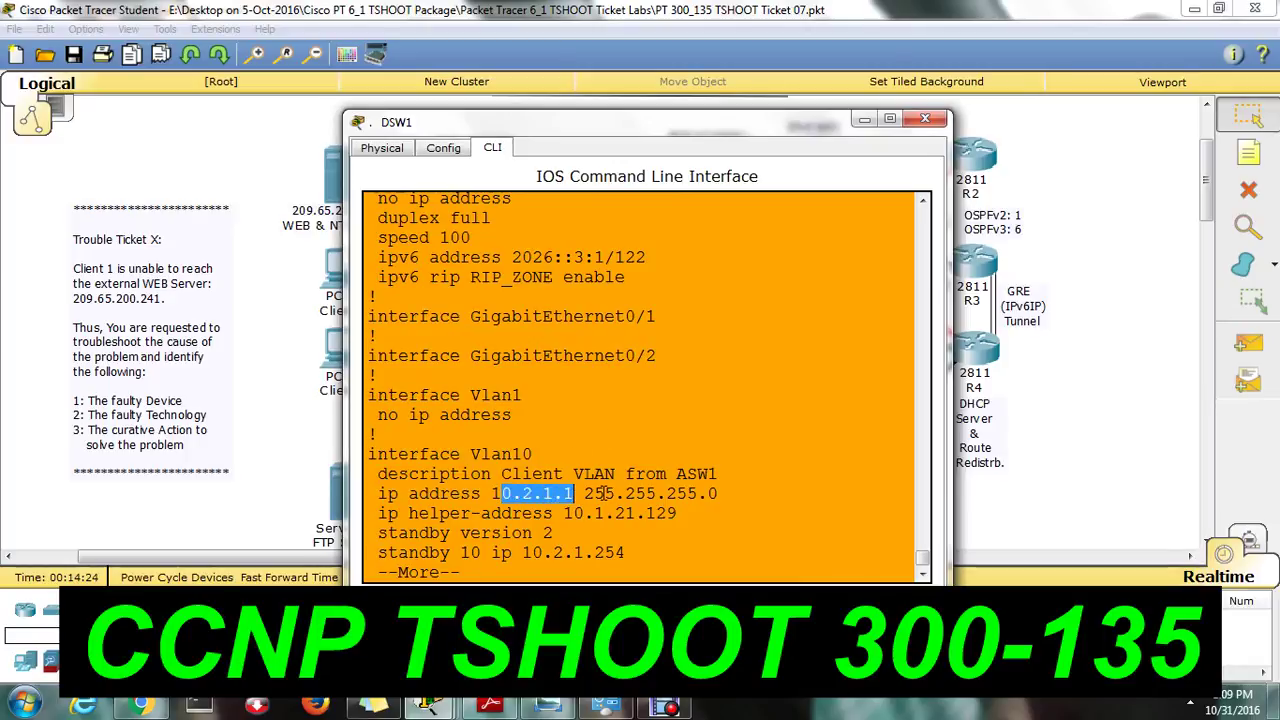
left_click_drag(626, 552, 522, 552)
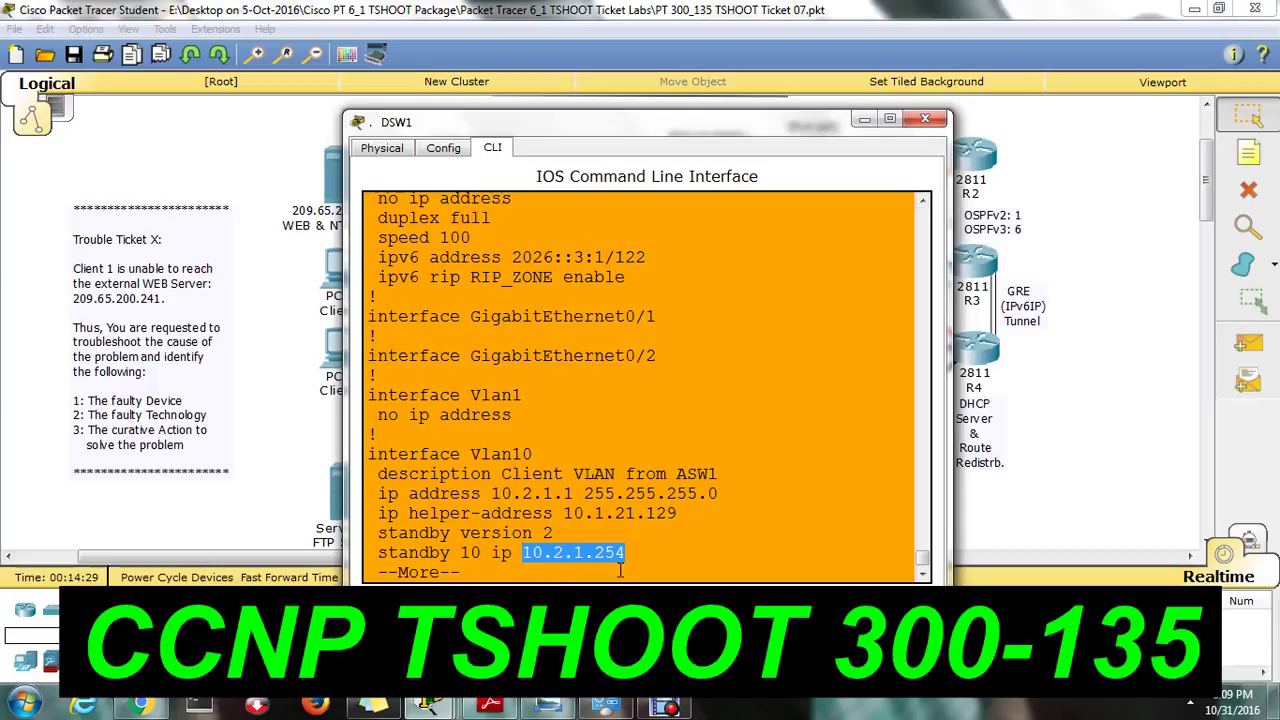
left_click(430, 706)
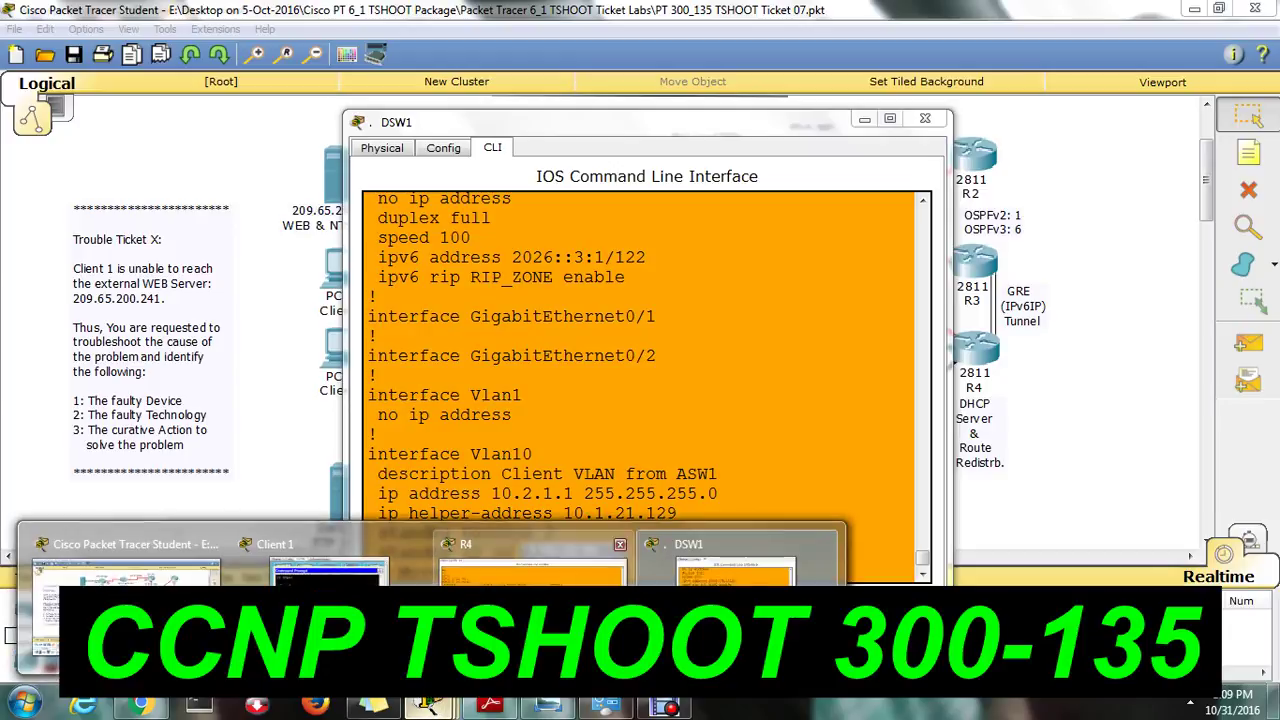
Ping 10.2.1.254 from Client 1's Command Prompt and note that it times out.
left_click(310, 565)
type("pi")
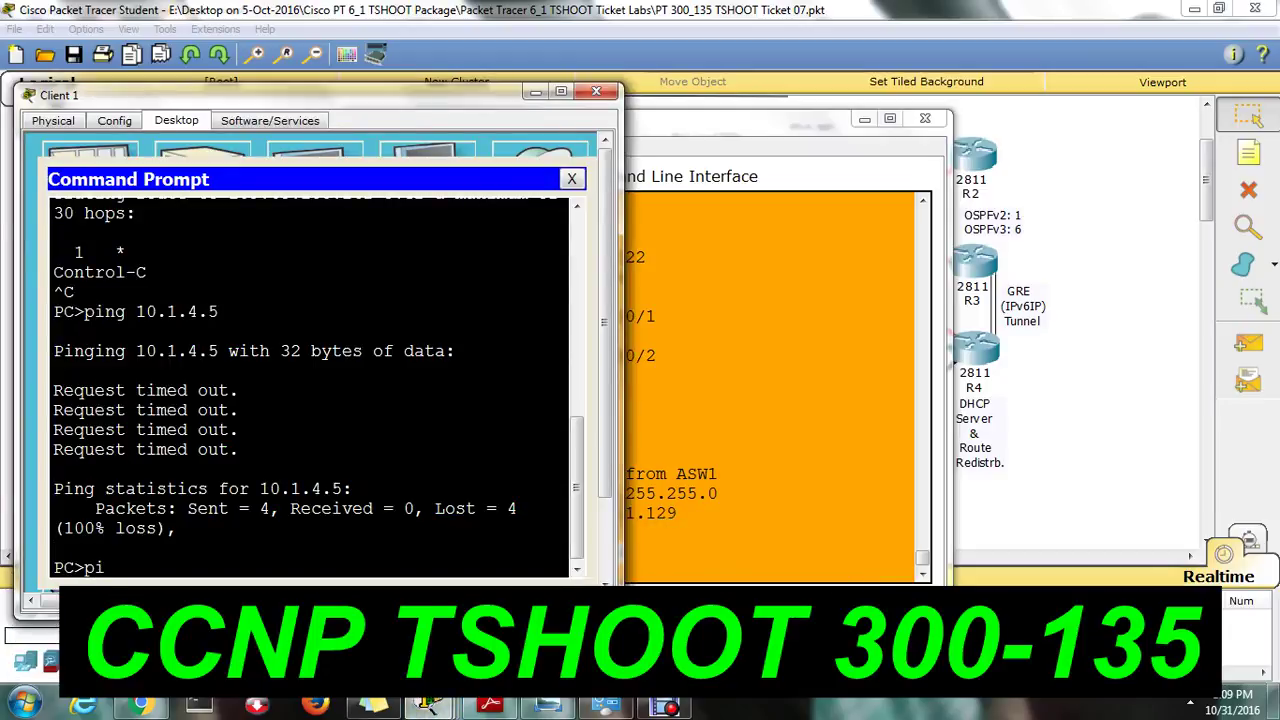
type("ng 10.2.1.254")
key("Return")
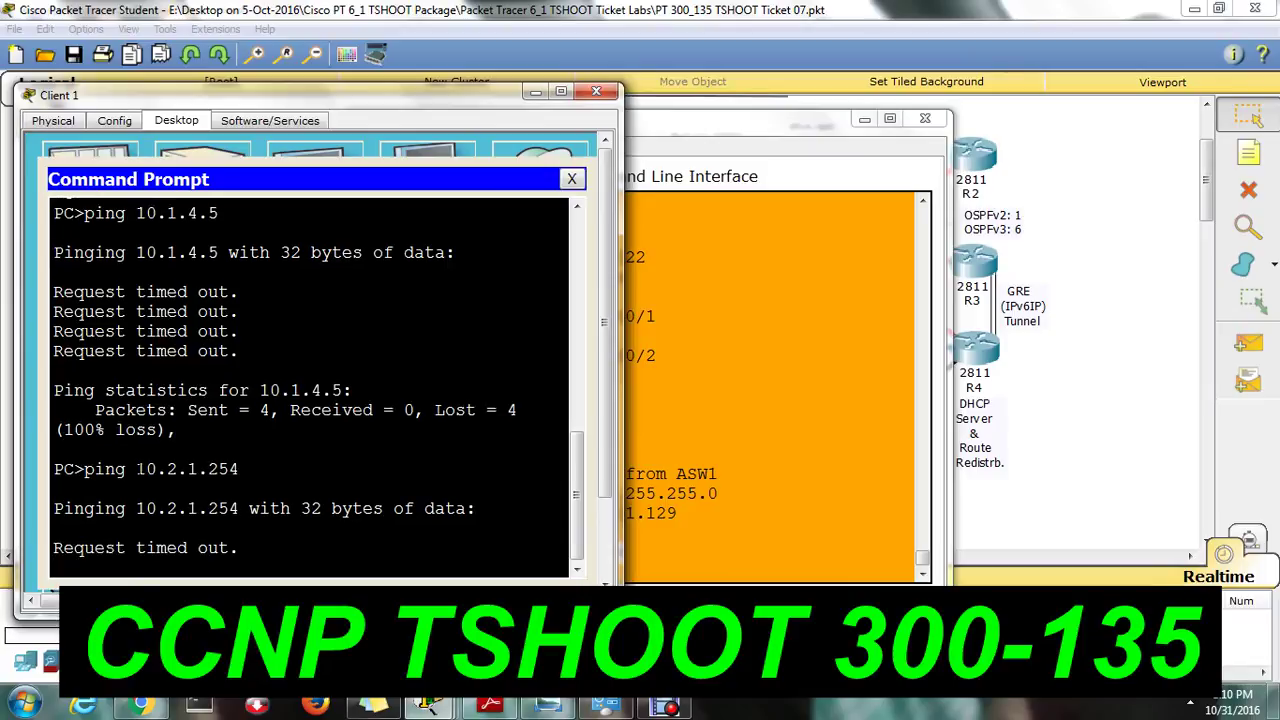
left_click_drag(136, 469, 240, 469)
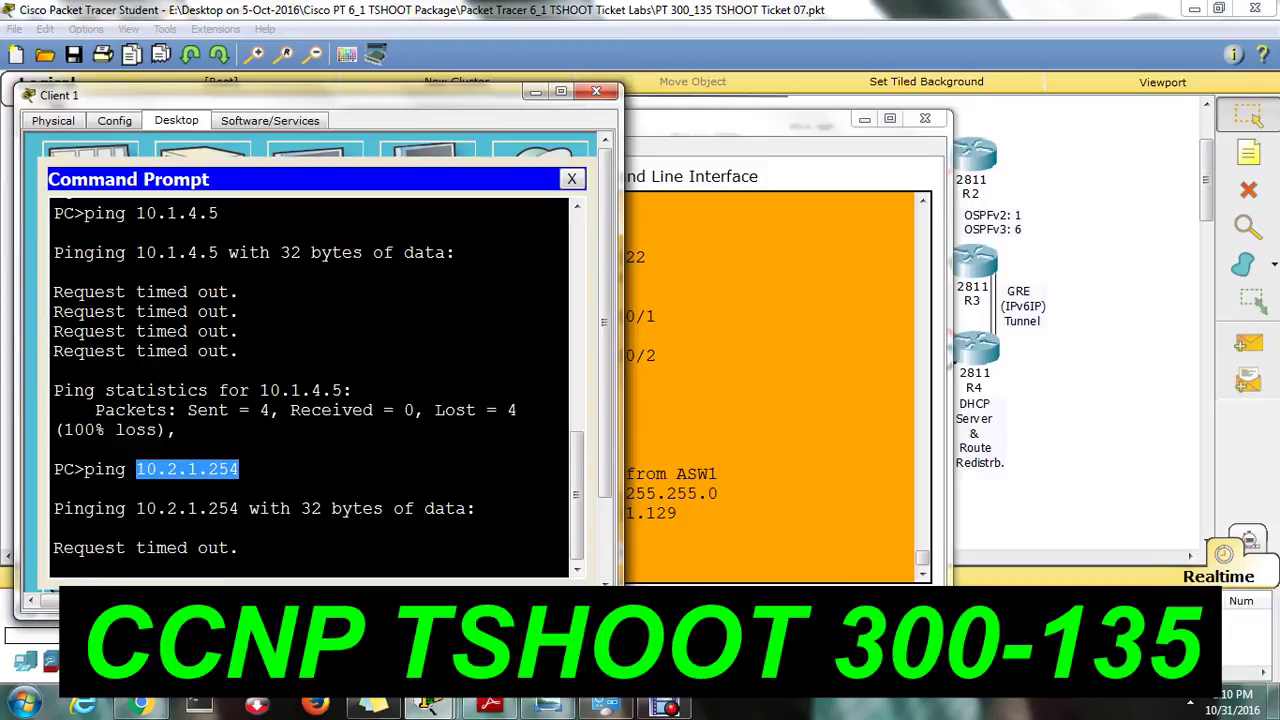
Close the DSW1 and Client 1 windows to return to the topology.
left_click(925, 118)
left_click(925, 118)
left_click(596, 91)
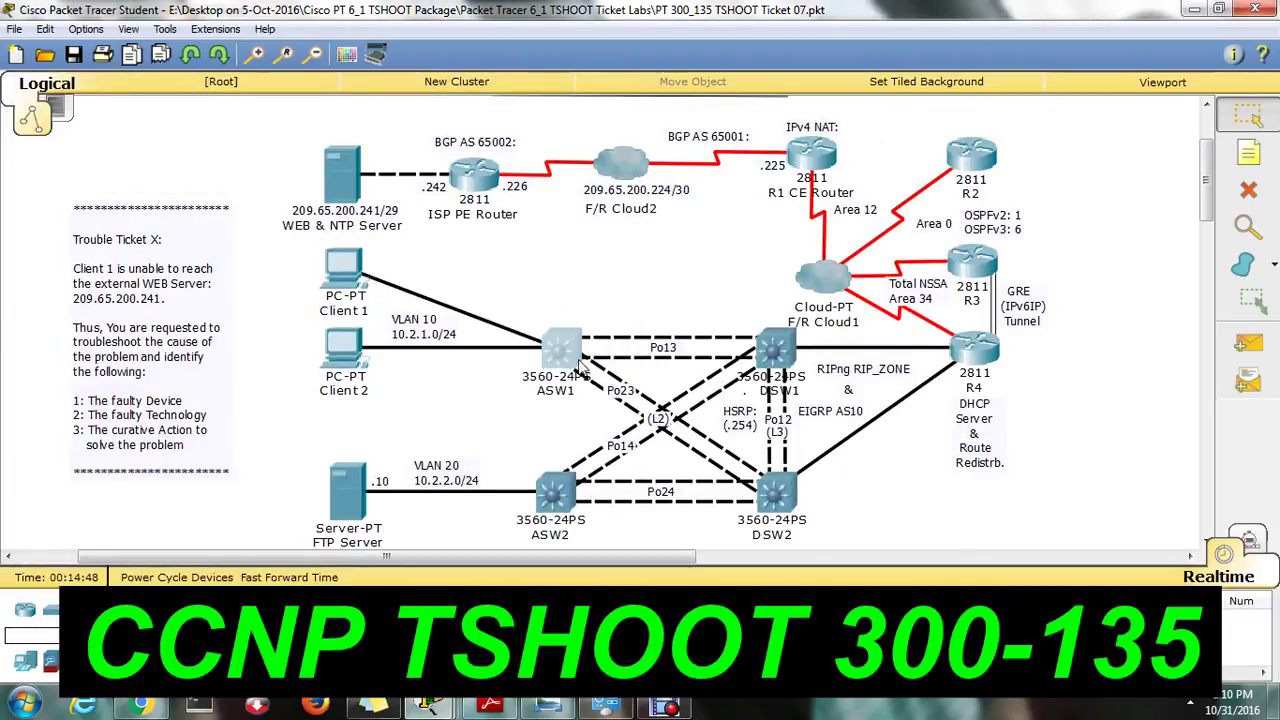
Open ASW1's CLI maximized and list its running configuration from privileged mode.
left_click(579, 366)
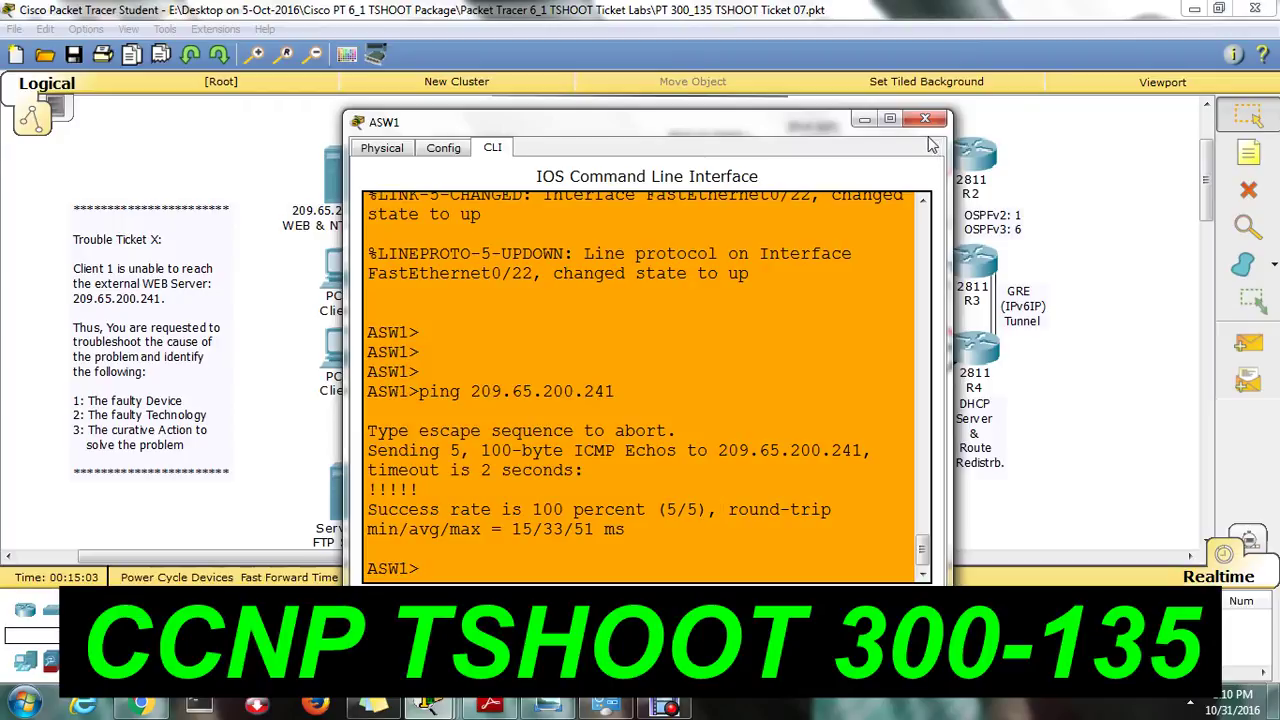
left_click(889, 119)
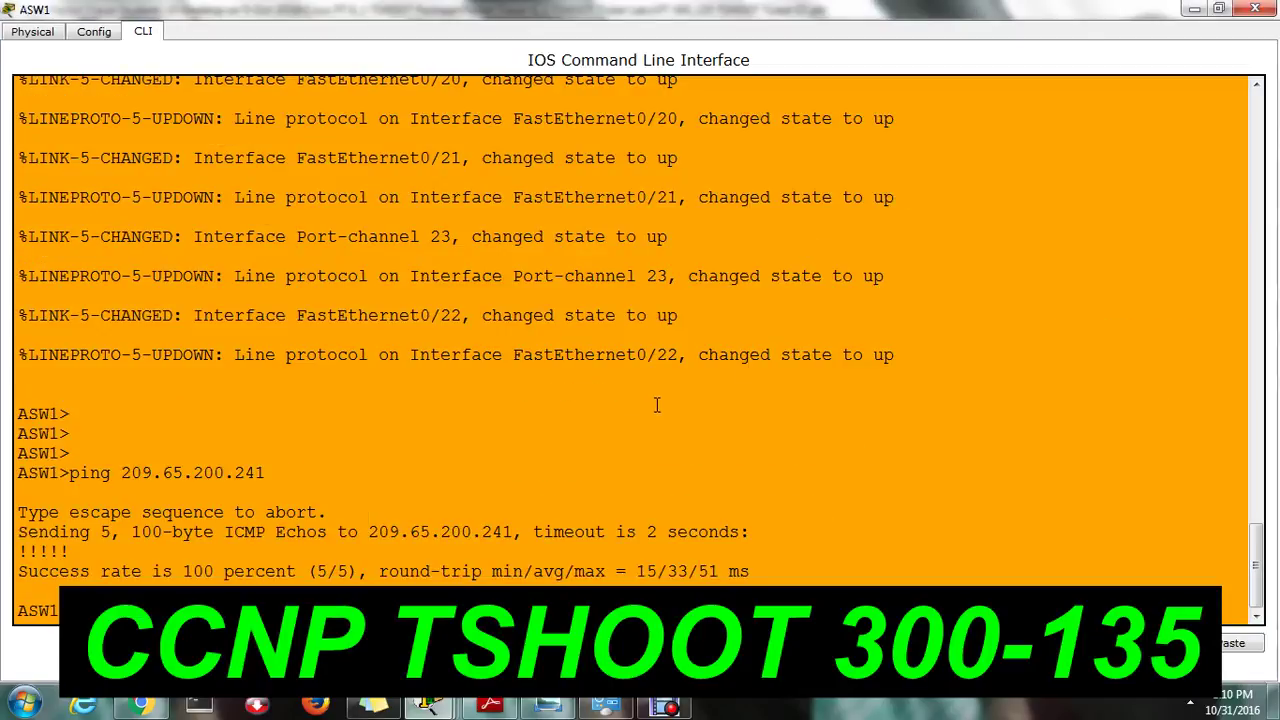
key("Return")
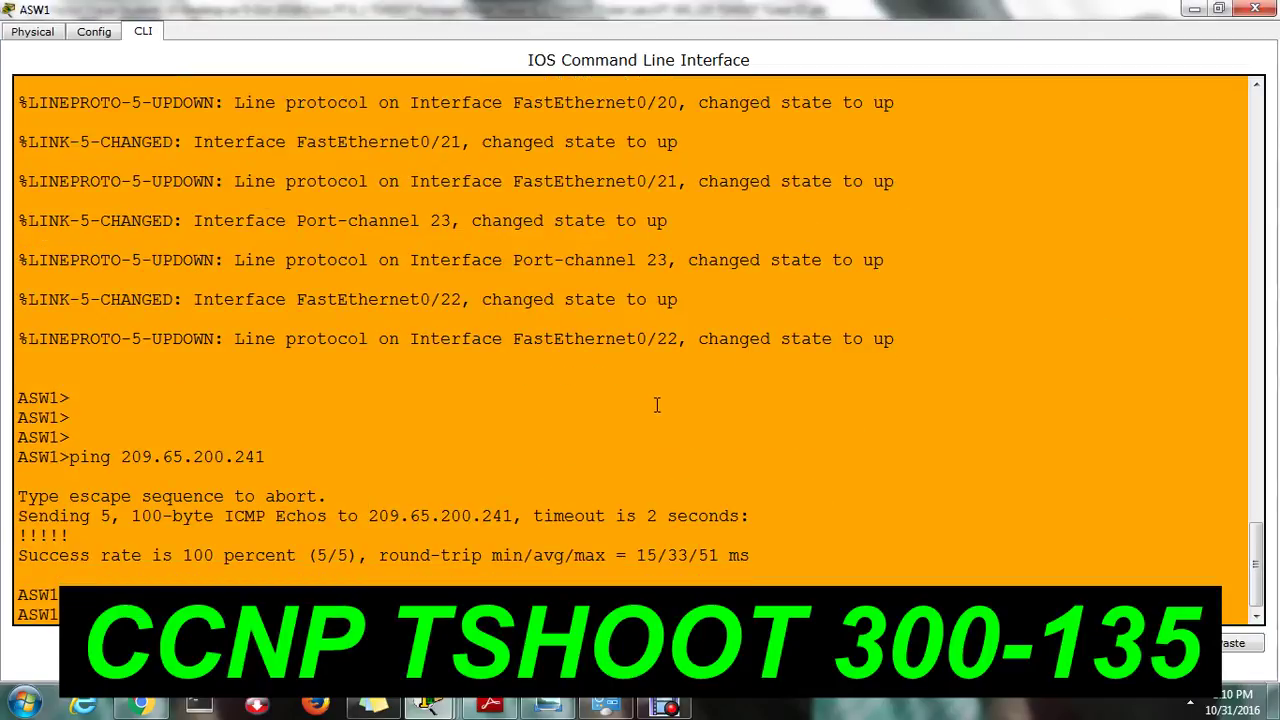
key("Return")
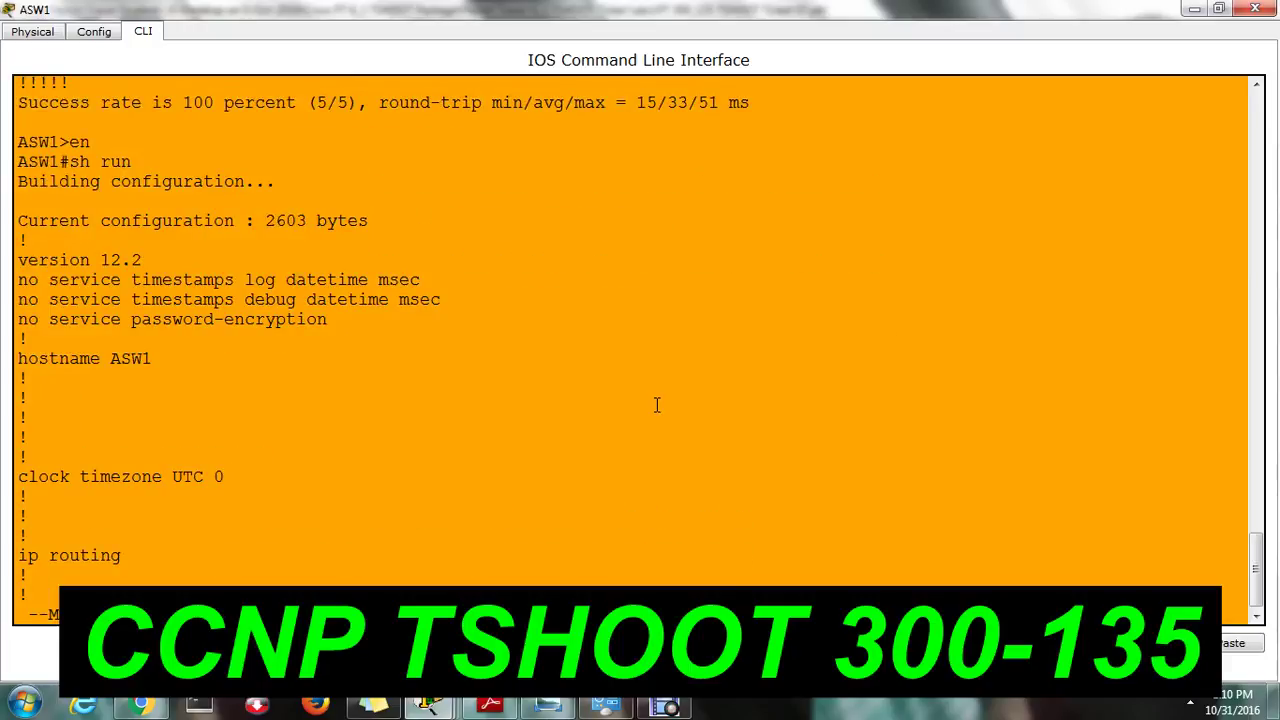
Review Fa0/1's access VLAN 10 lines and the Port-channel 13 and 23 trunk settings.
key("space")
key("space")
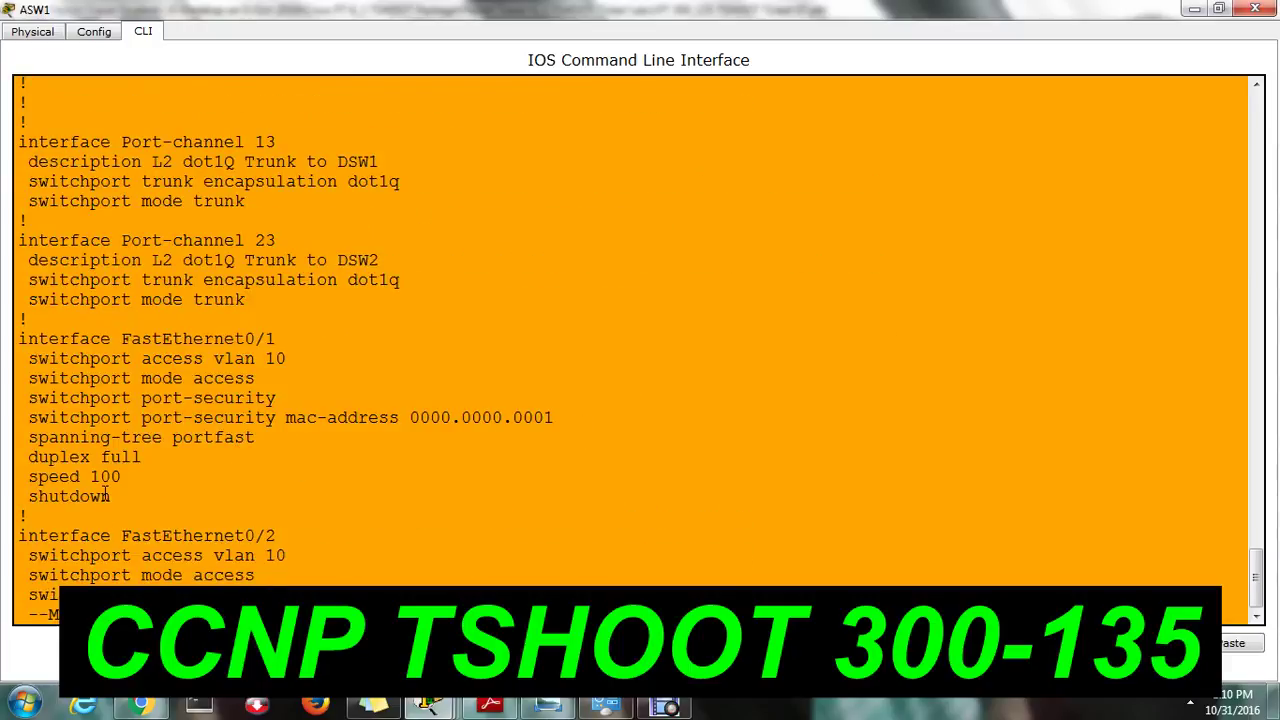
left_click_drag(29, 359, 306, 361)
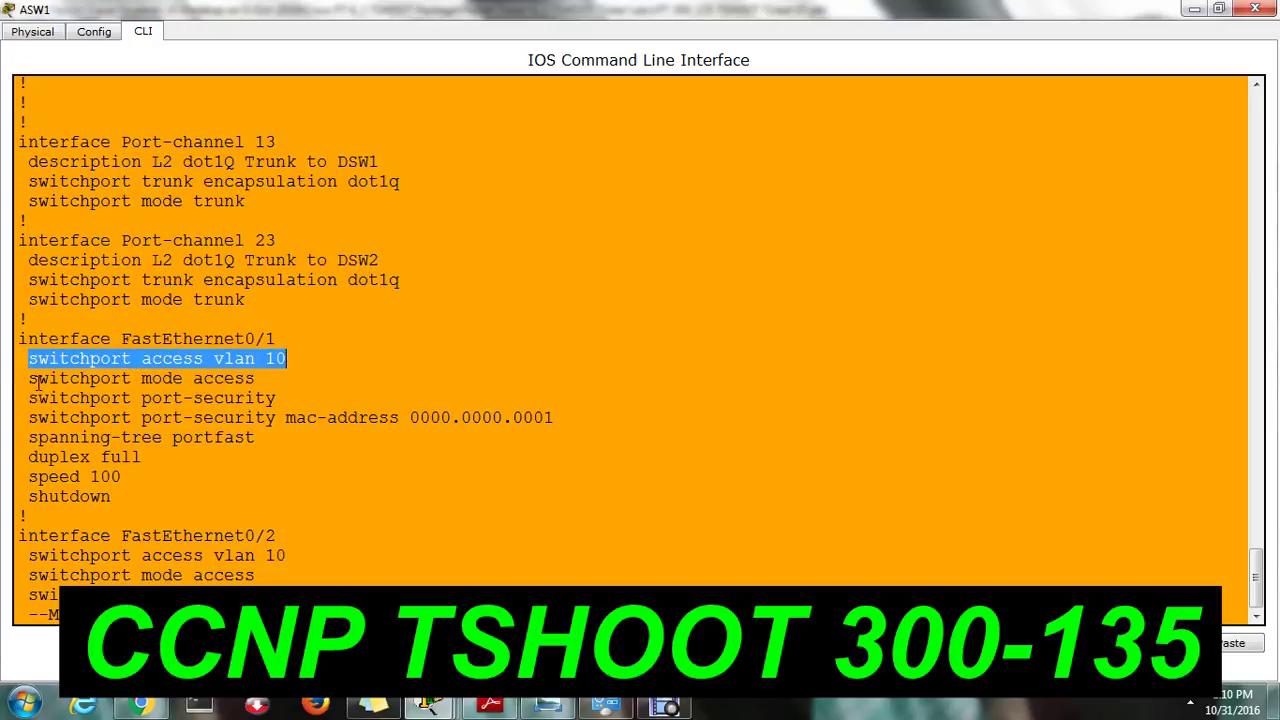
left_click_drag(38, 380, 236, 380)
left_click(514, 537)
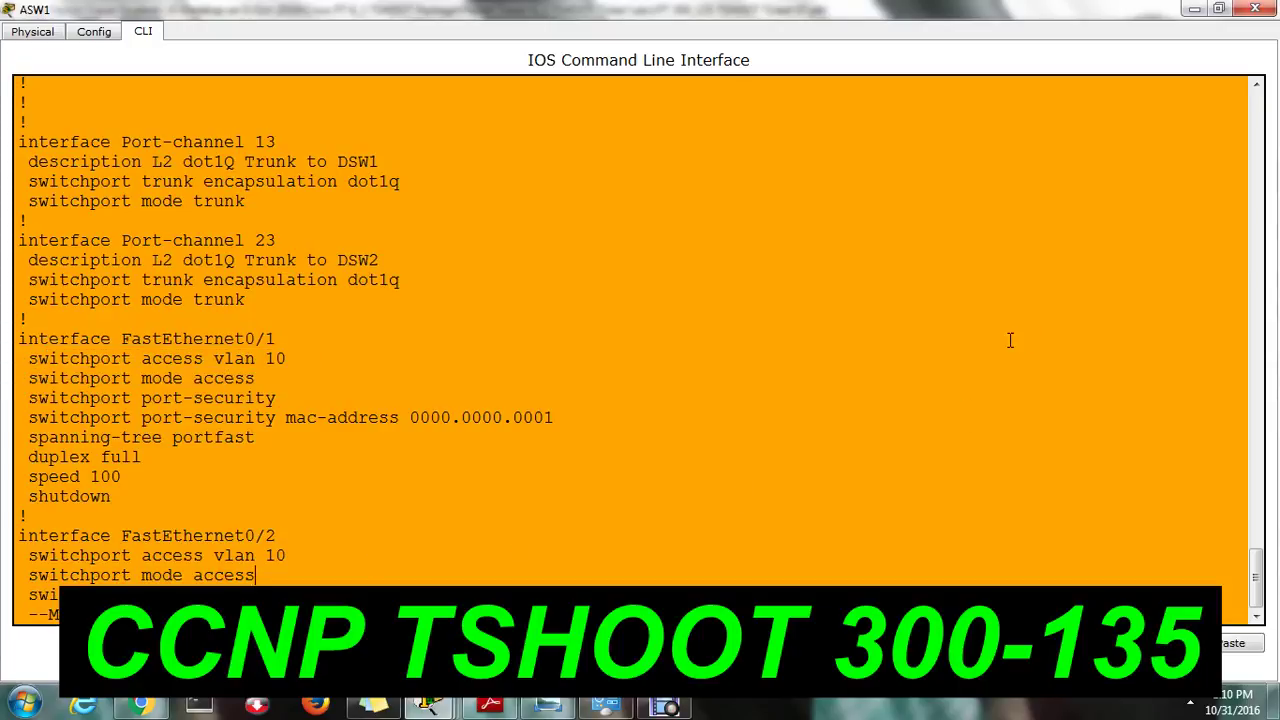
left_click_drag(1260, 584, 1242, 565)
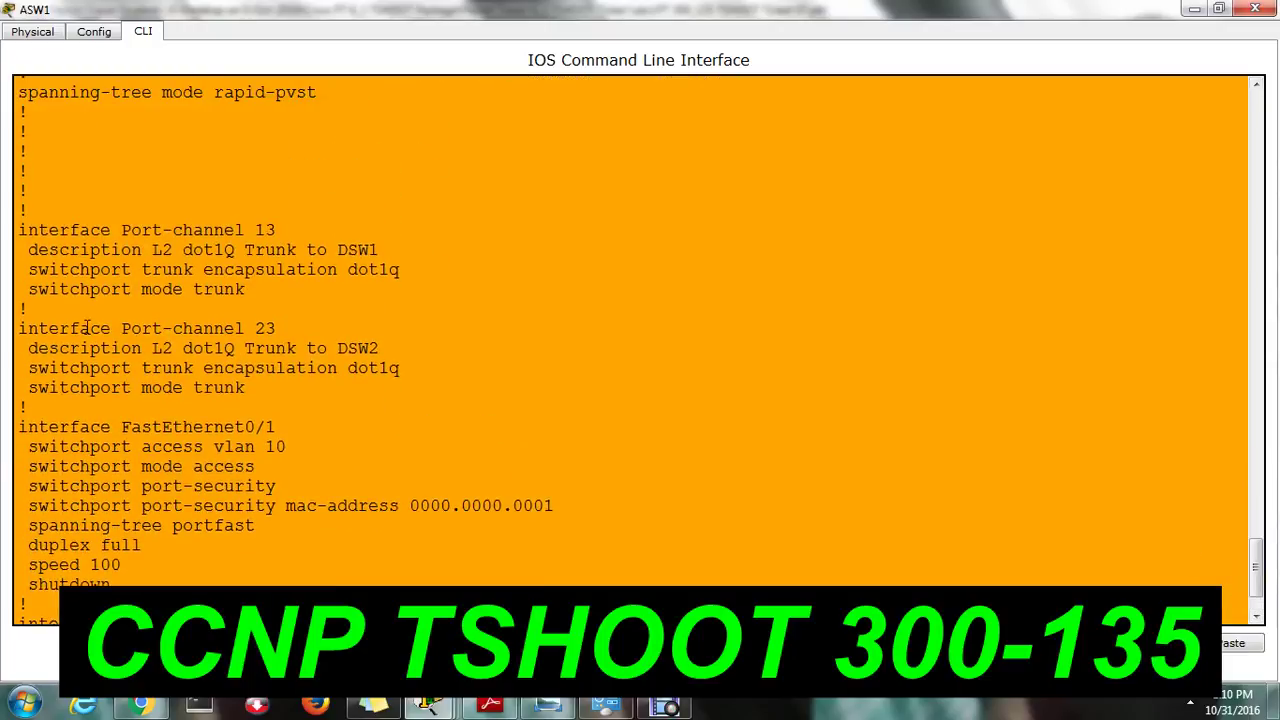
left_click_drag(37, 250, 368, 270)
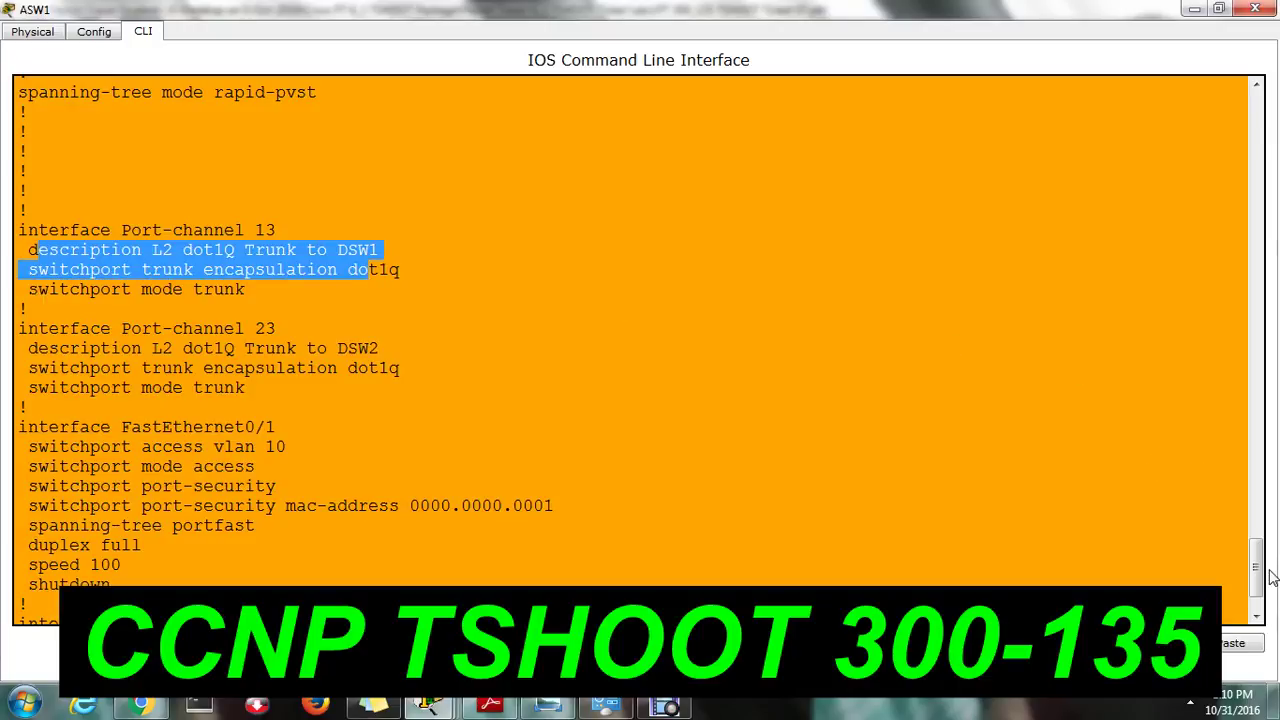
left_click_drag(1256, 560, 1256, 567)
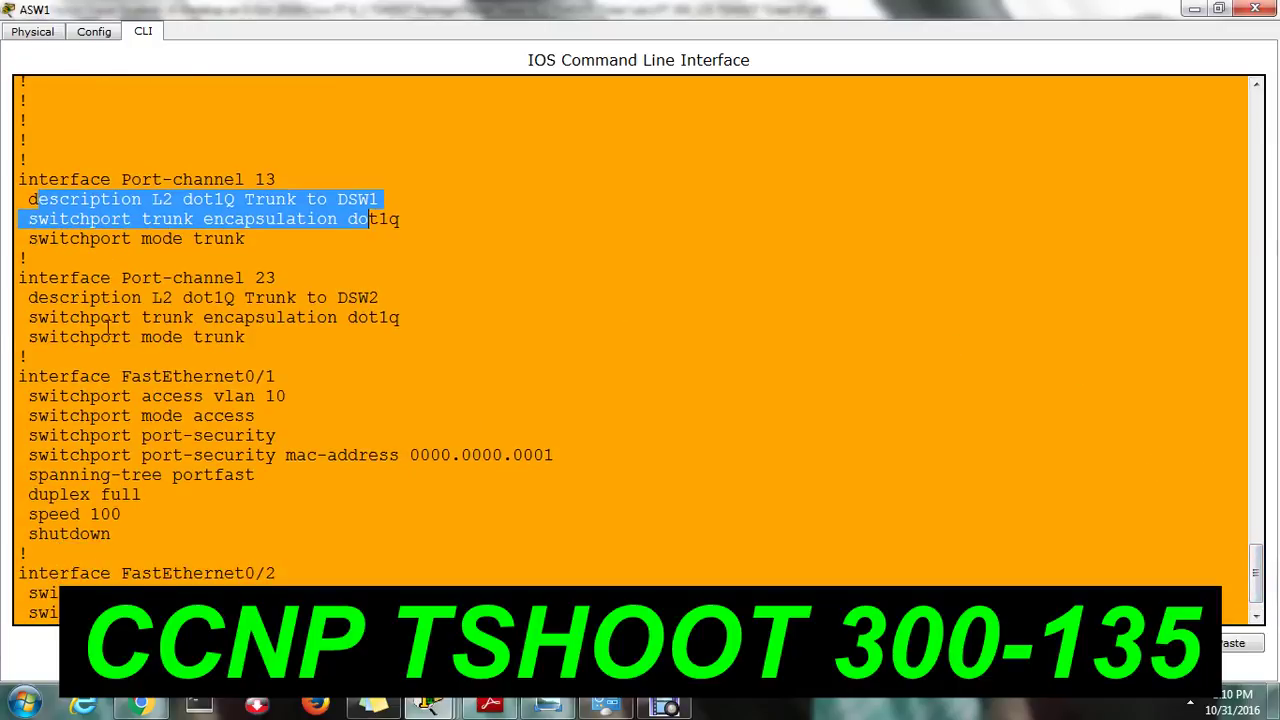
left_click_drag(28, 337, 256, 337)
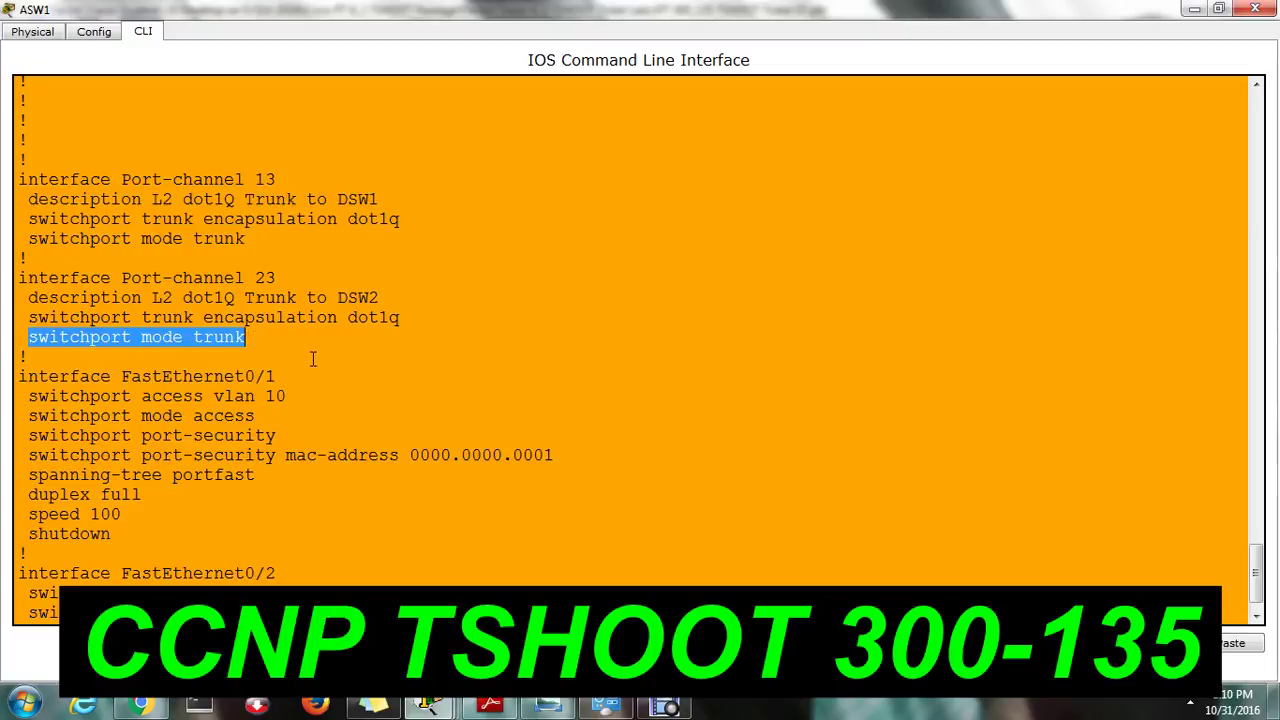
left_click(313, 358)
left_click(1257, 605)
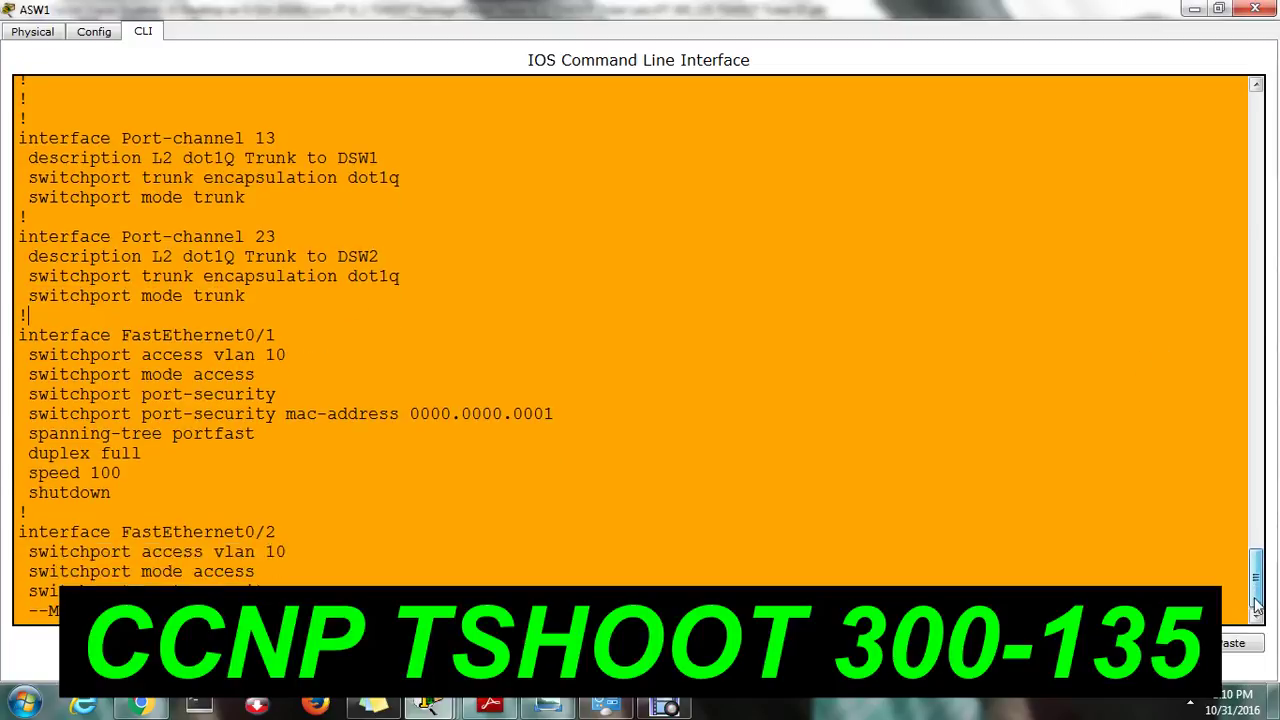
Page further, highlighting trunk encapsulation and Fa0/1's port-security MAC 0000.0000.0001, to the configuration's end.
key("space")
key("space")
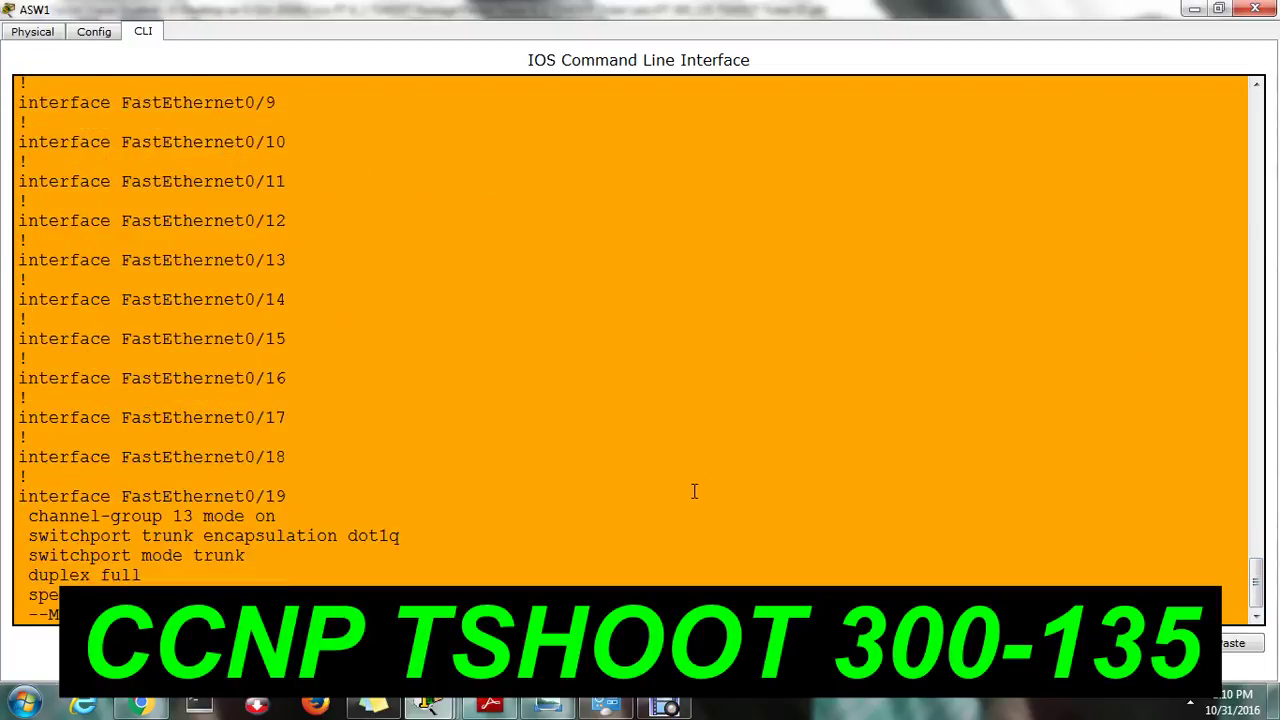
key("space")
key("space")
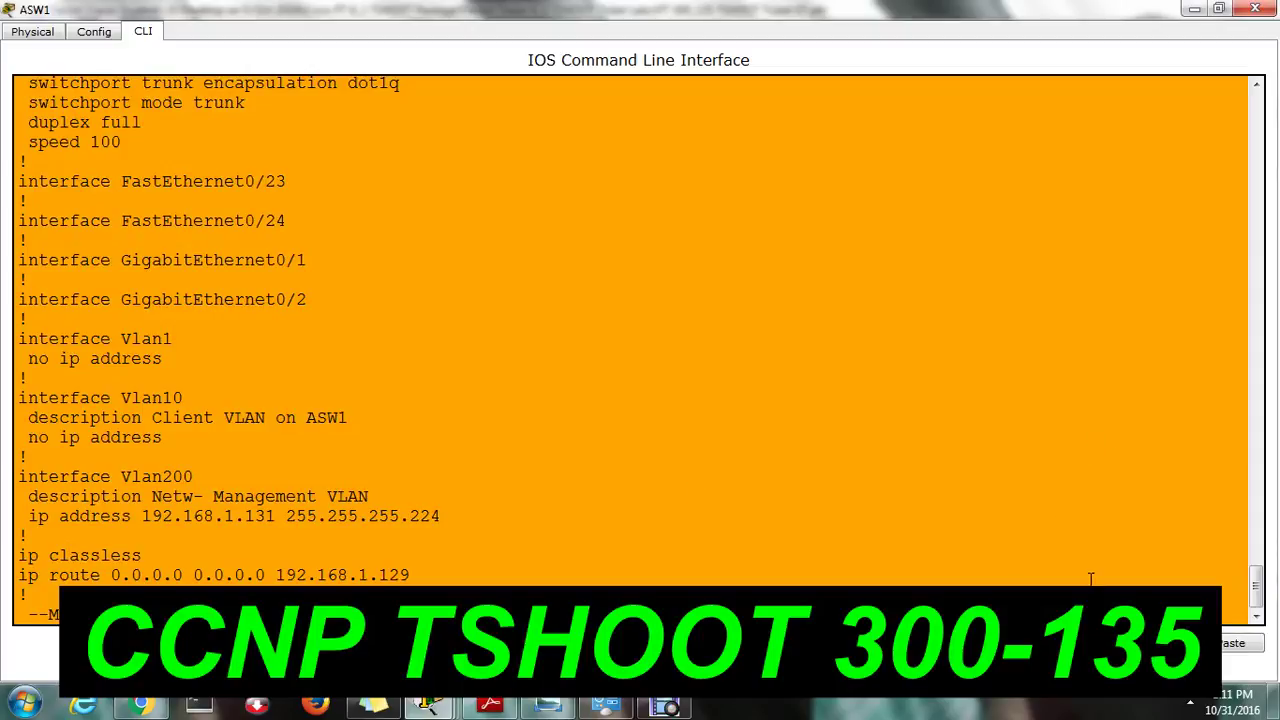
key("space")
left_click_drag(1256, 597, 1240, 422)
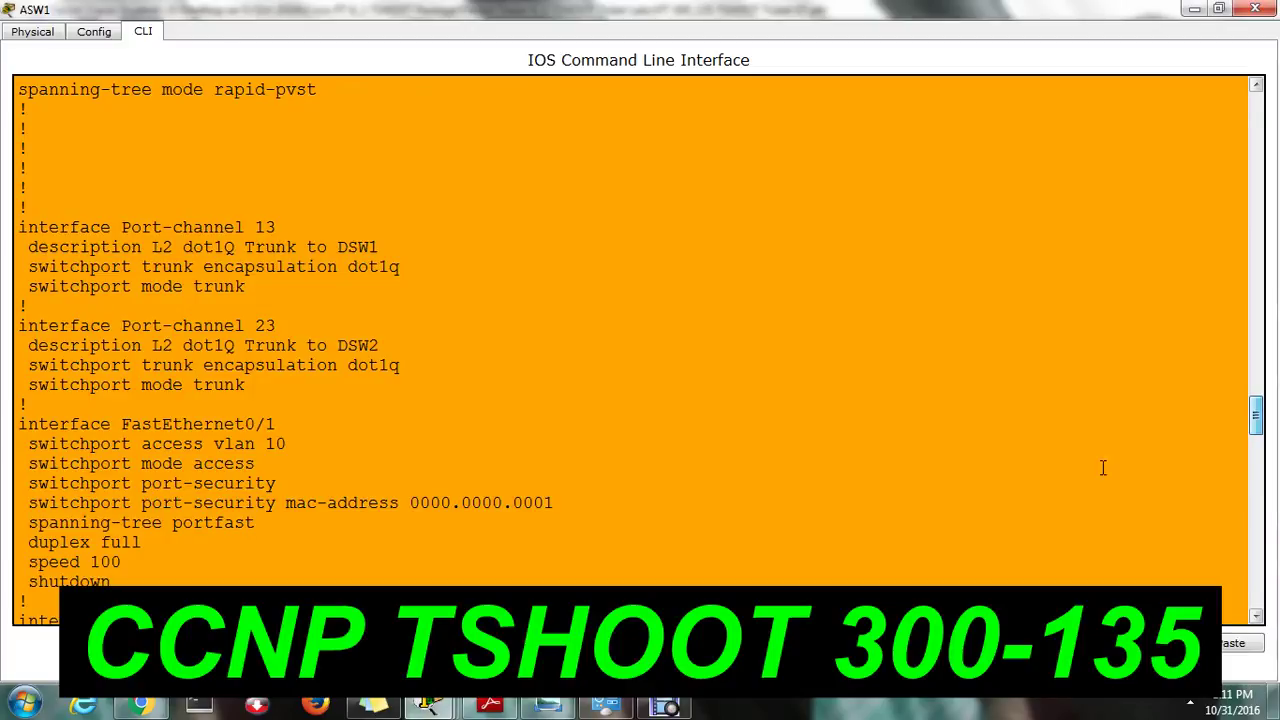
triple_click(275, 350)
left_click_drag(275, 350, 270, 370)
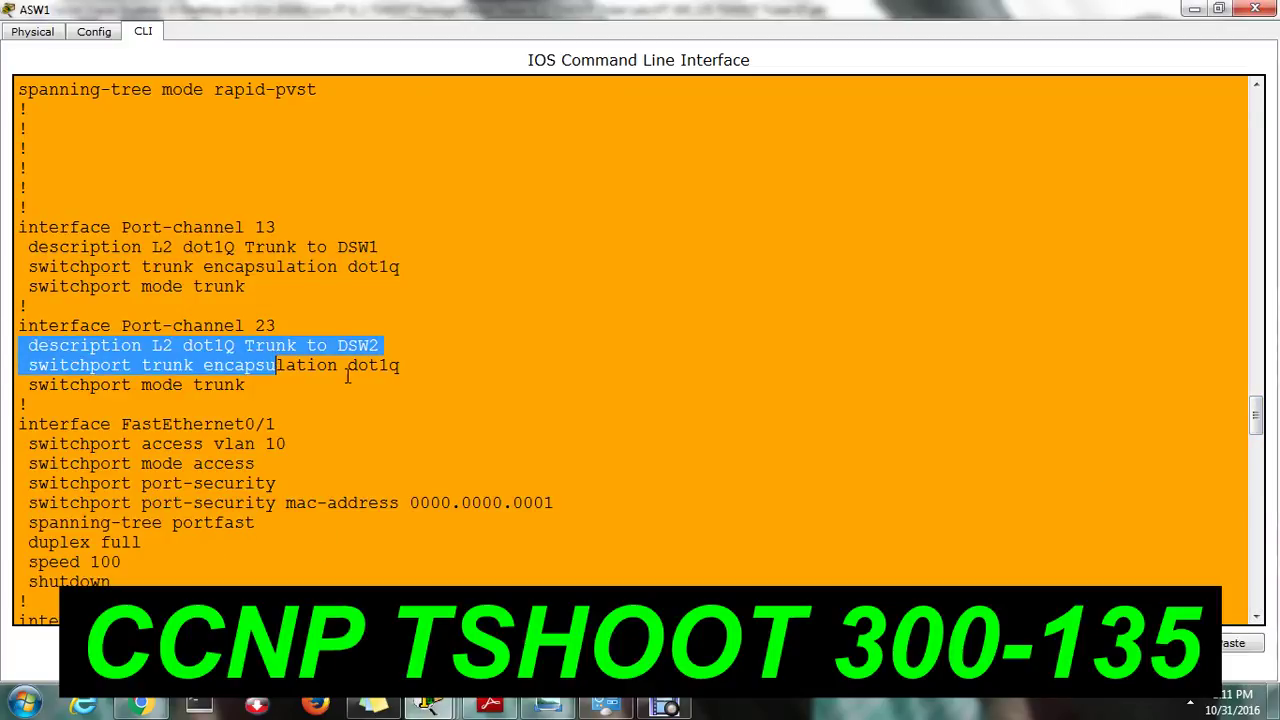
left_click_drag(203, 268, 265, 268)
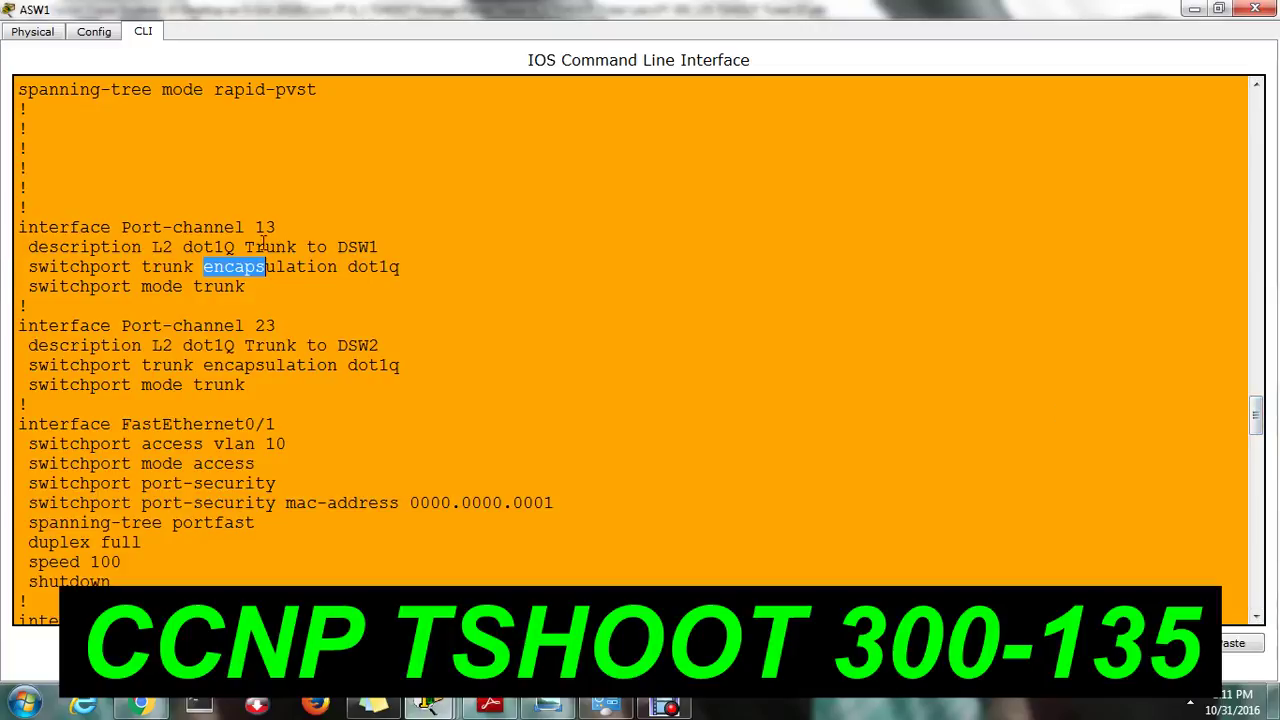
left_click_drag(288, 447, 18, 447)
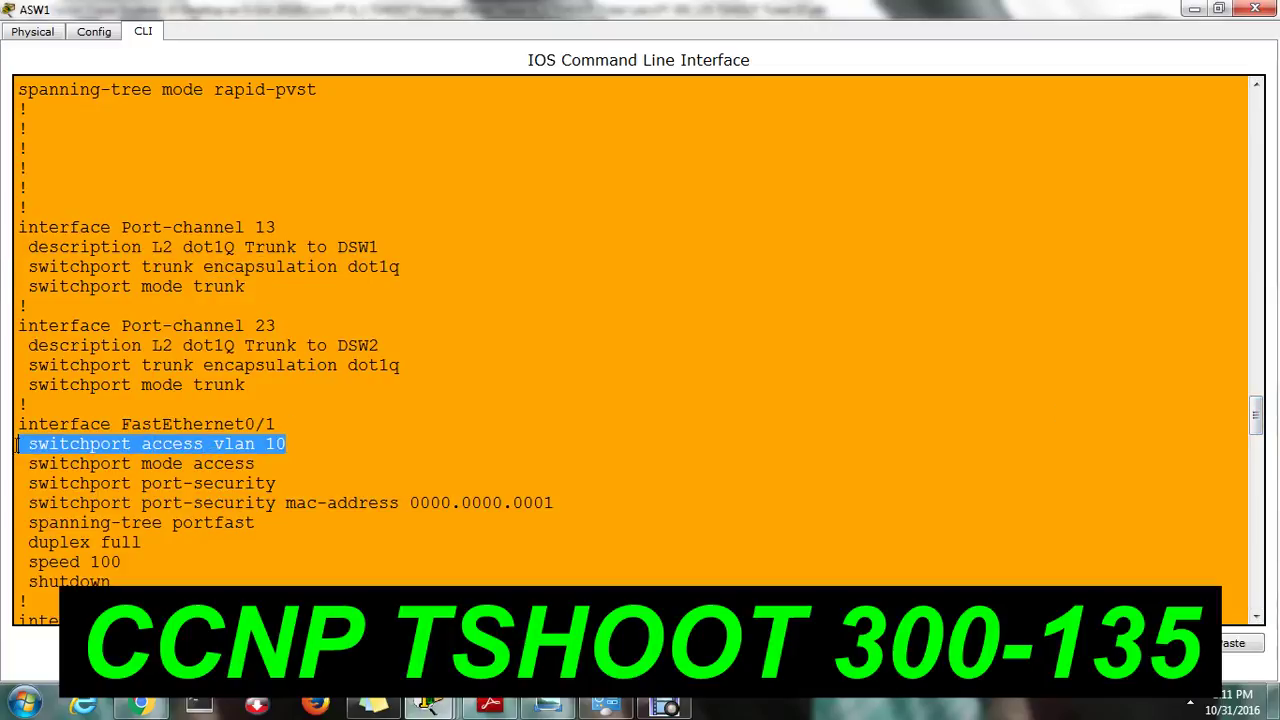
left_click(144, 505)
left_click_drag(30, 505, 558, 502)
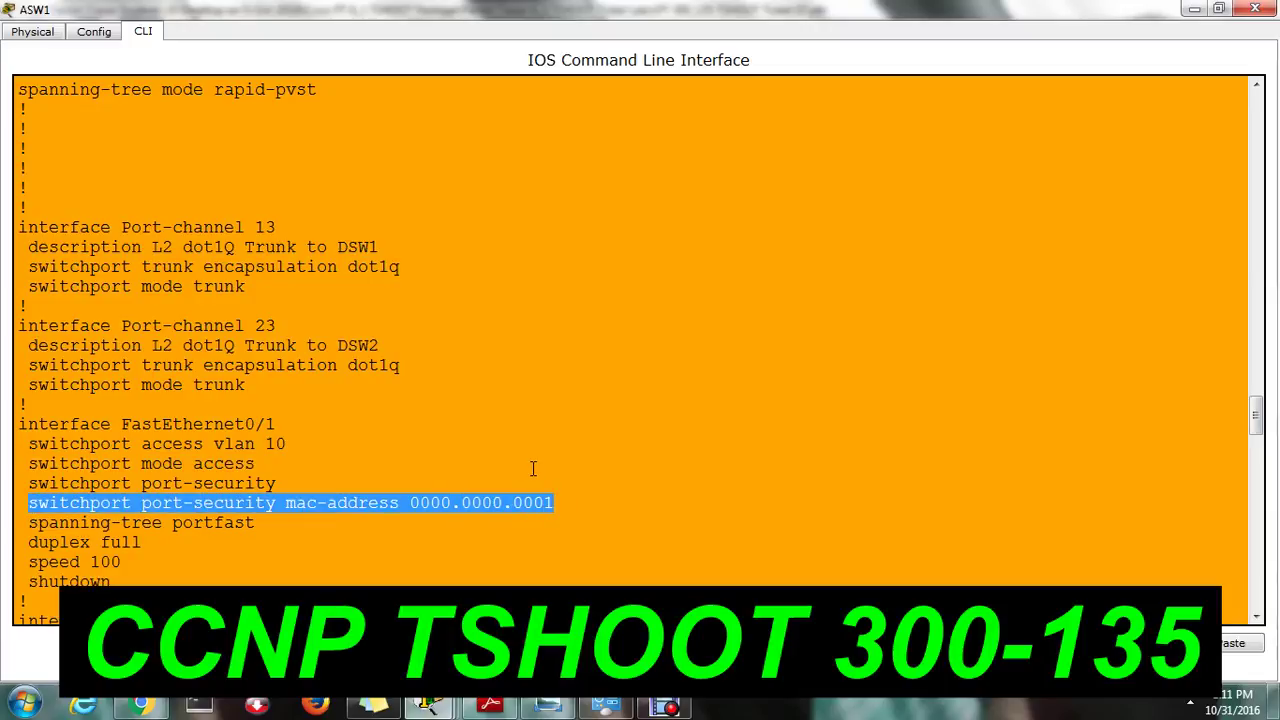
left_click(680, 552)
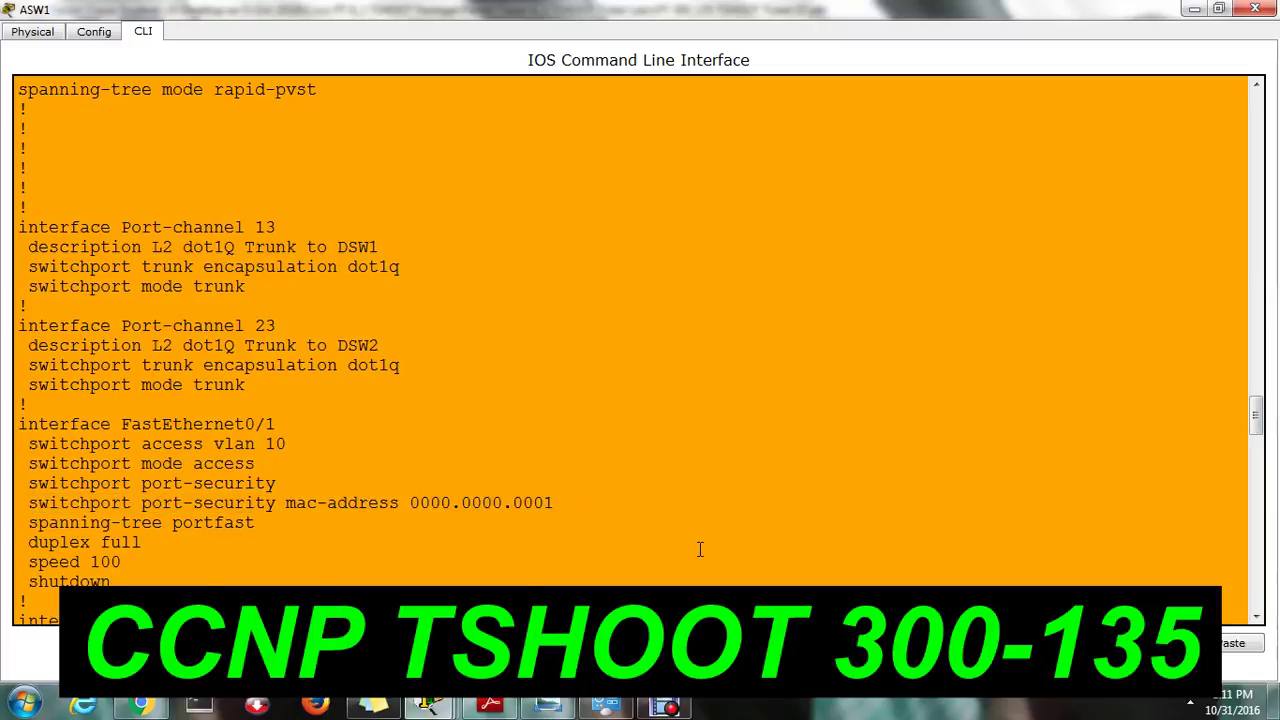
key("Return")
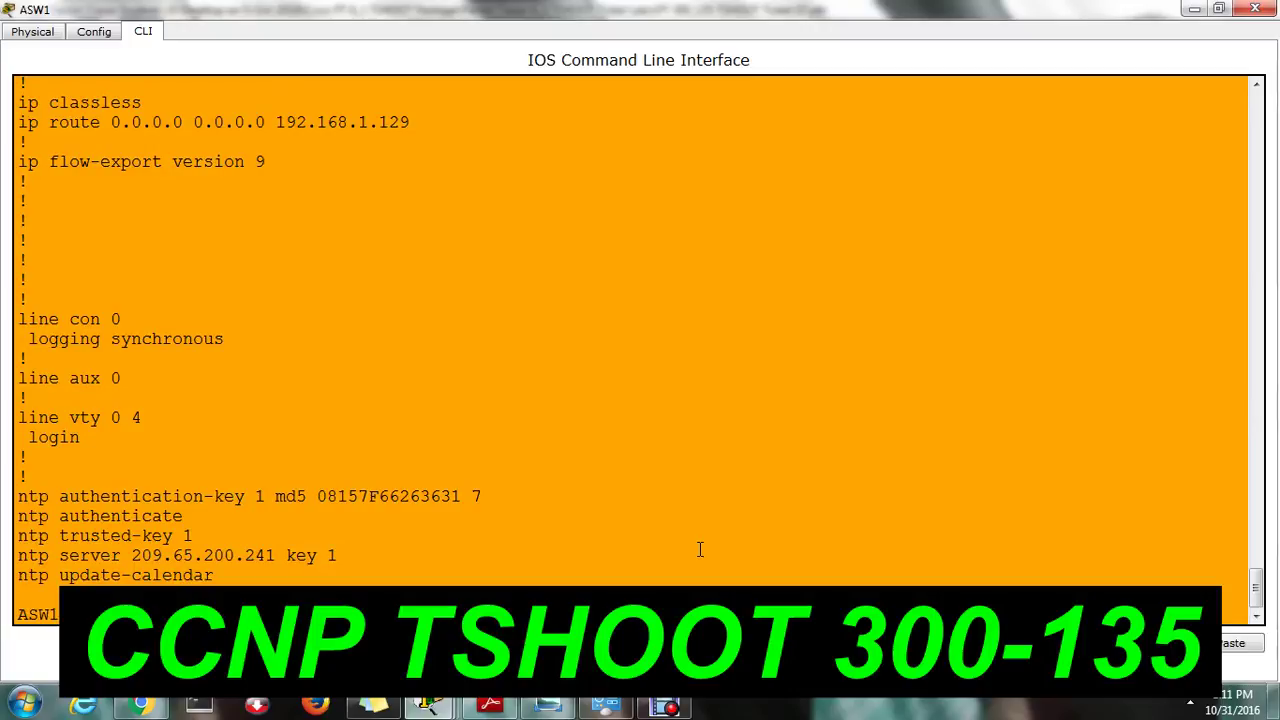
Run sh ip int brief and note FastEthernet0/1 and 0/2 are administratively down.
key("Tab")
key("Return")
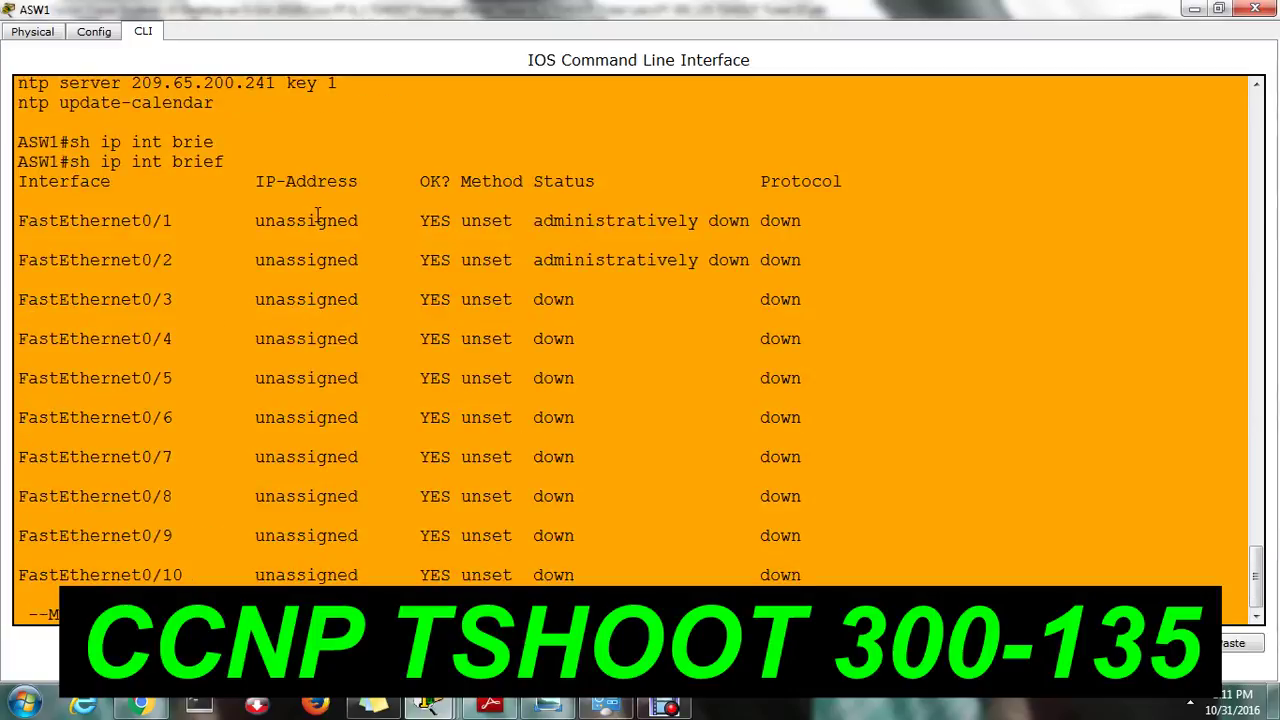
left_click_drag(316, 214, 816, 272)
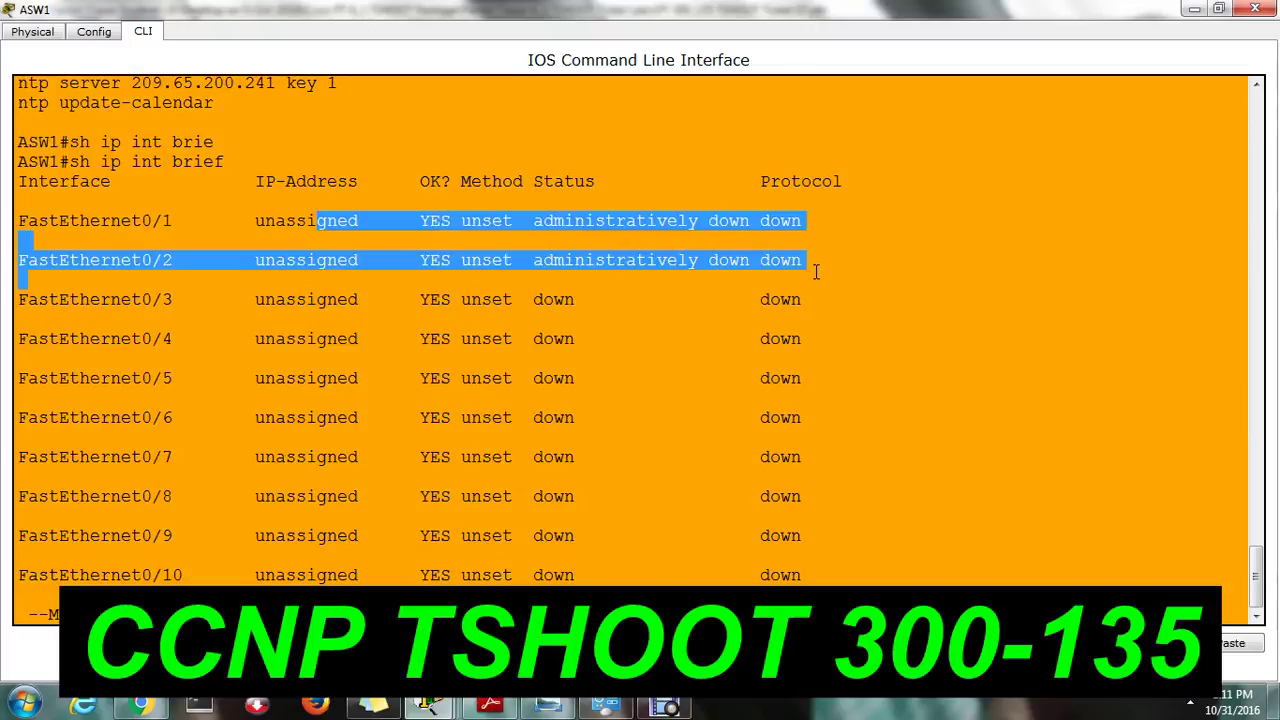
left_click(602, 592)
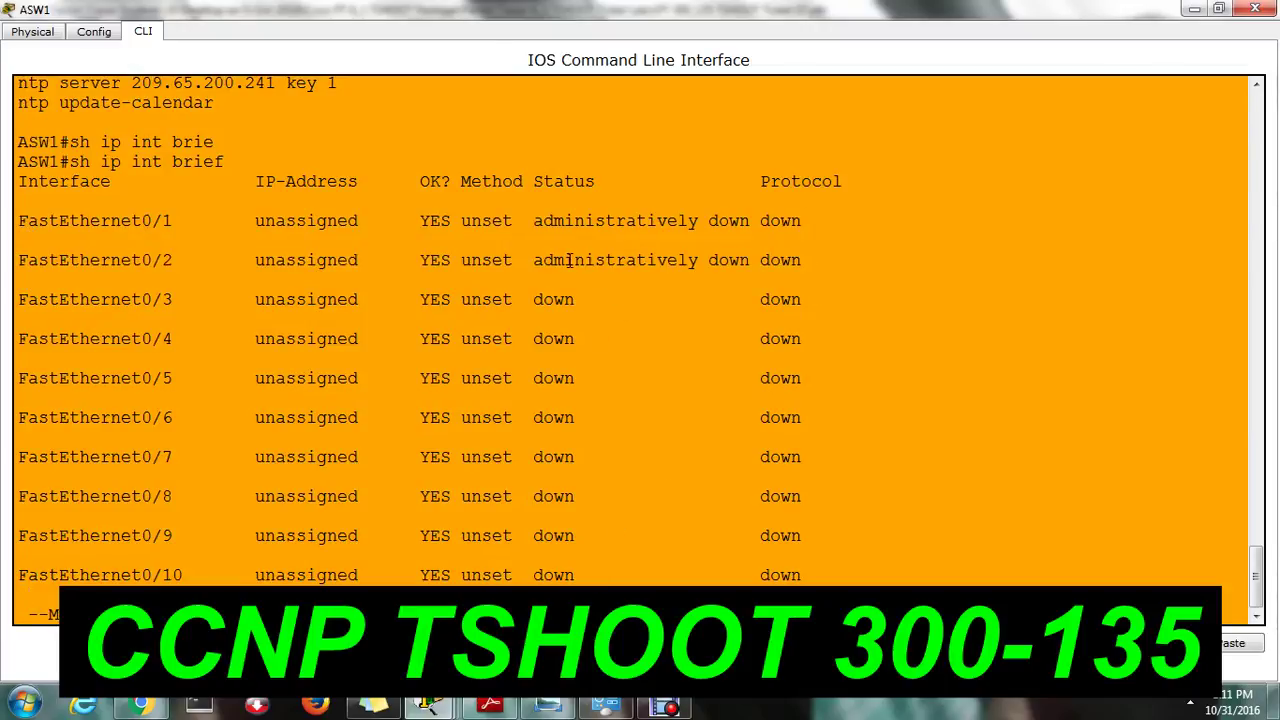
left_click_drag(557, 260, 668, 261)
left_click(672, 640)
Quit the pager and enter global configuration mode with conf t.
key("q")
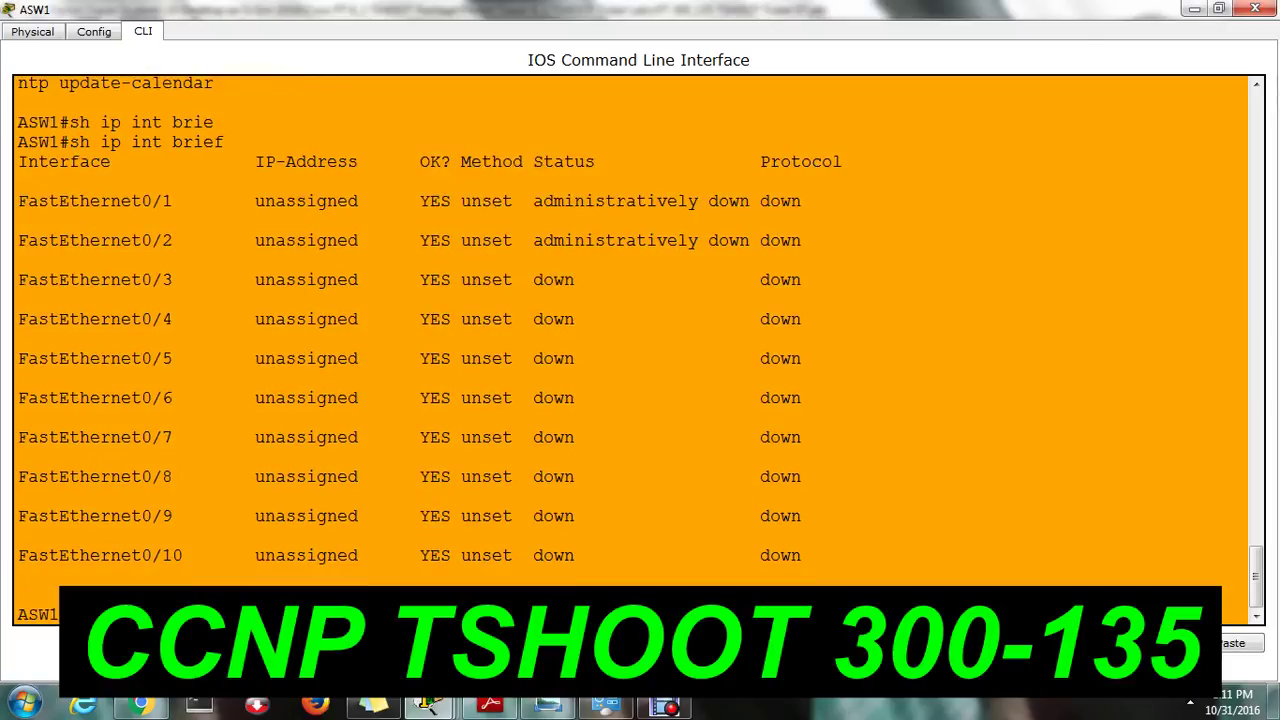
type("conf t")
key("Return")
key("Return")
key("Return")
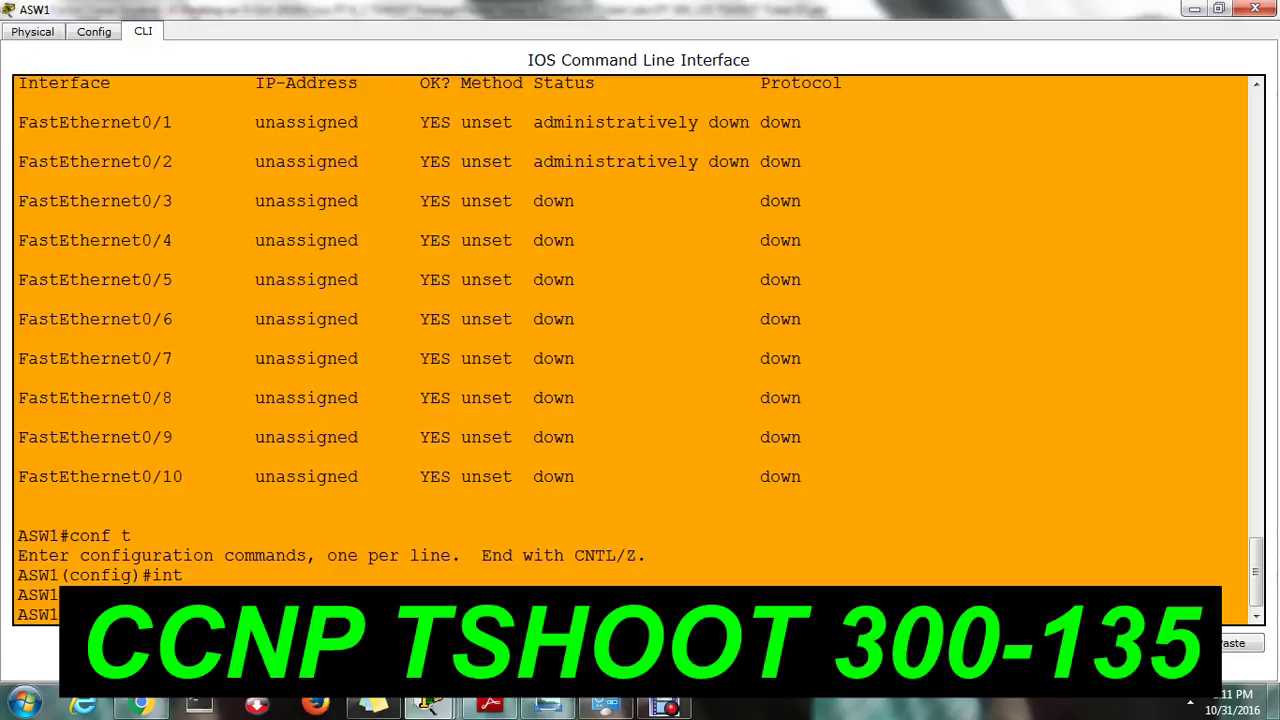
Remove port-security from the FastEthernet0/1–0/2 interface range.
key("Return")
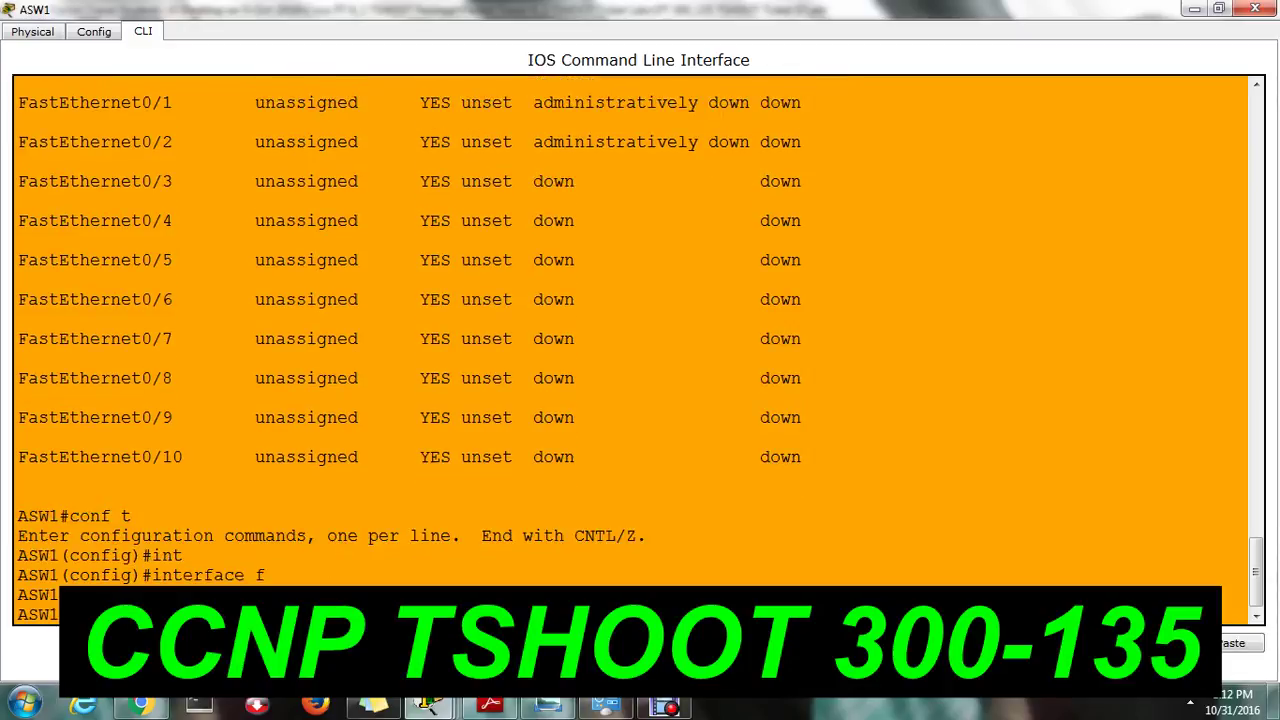
key("Return")
key("Return")
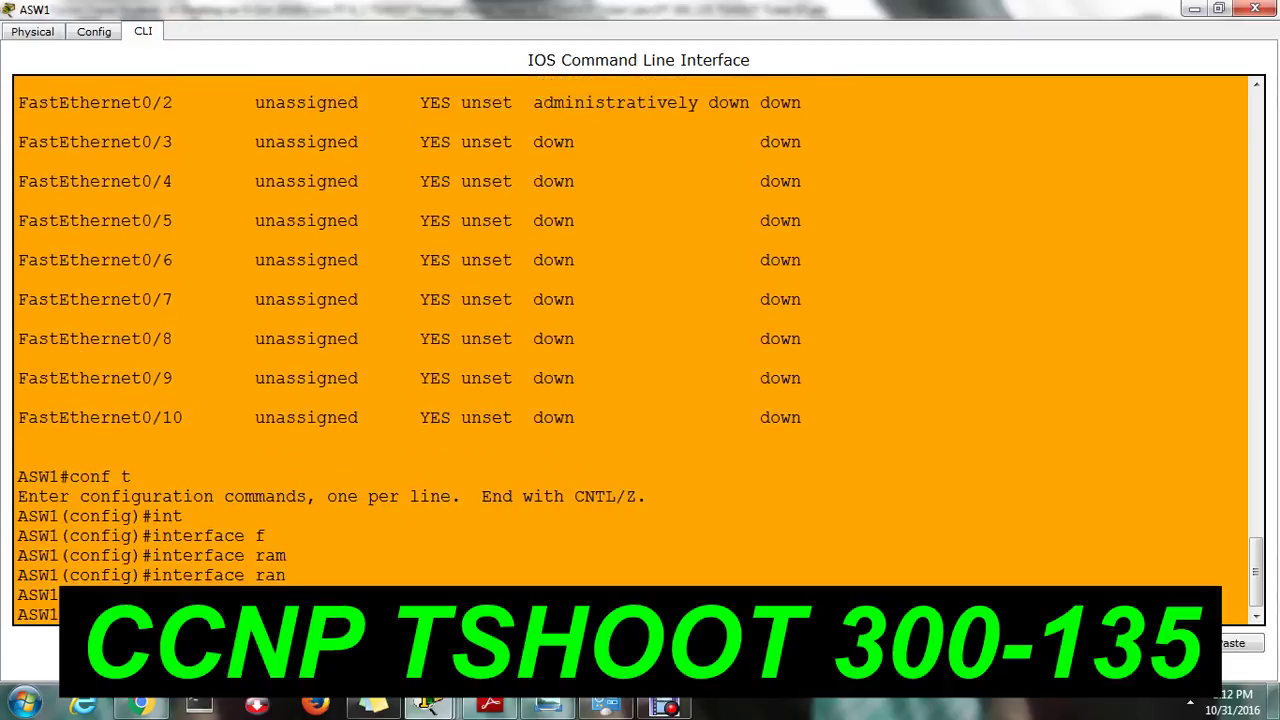
key("Return")
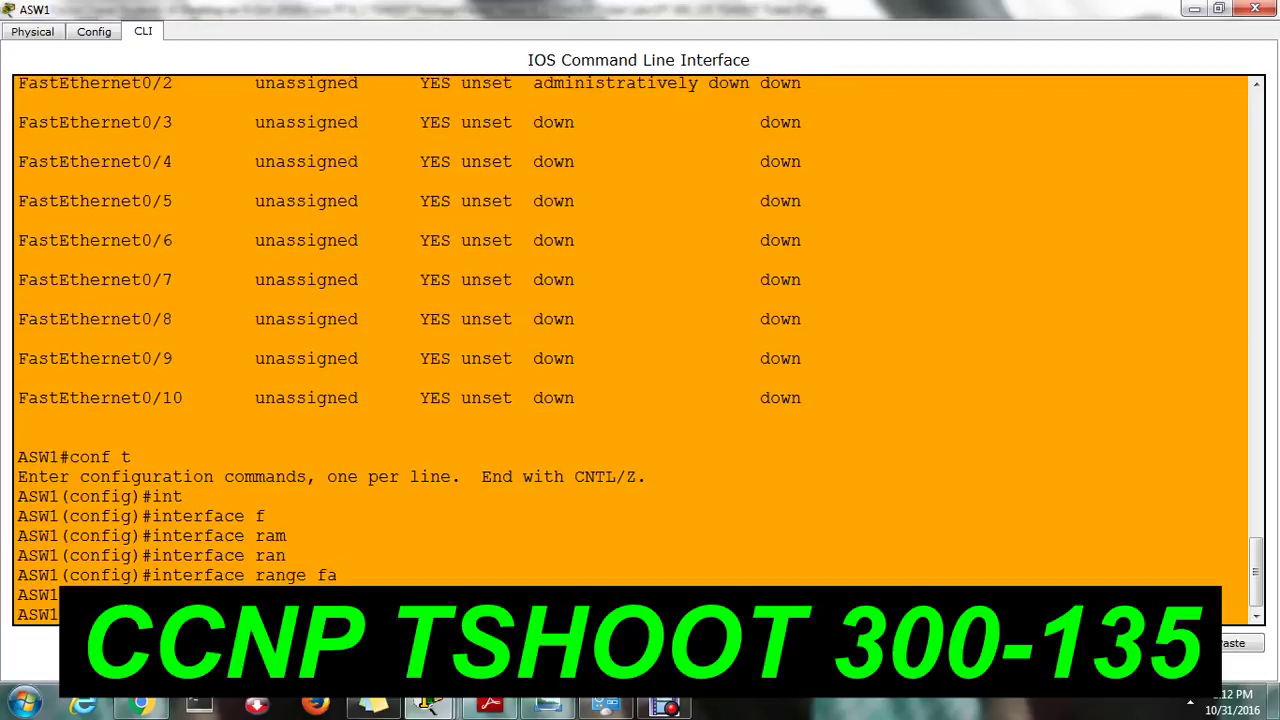
key("Return")
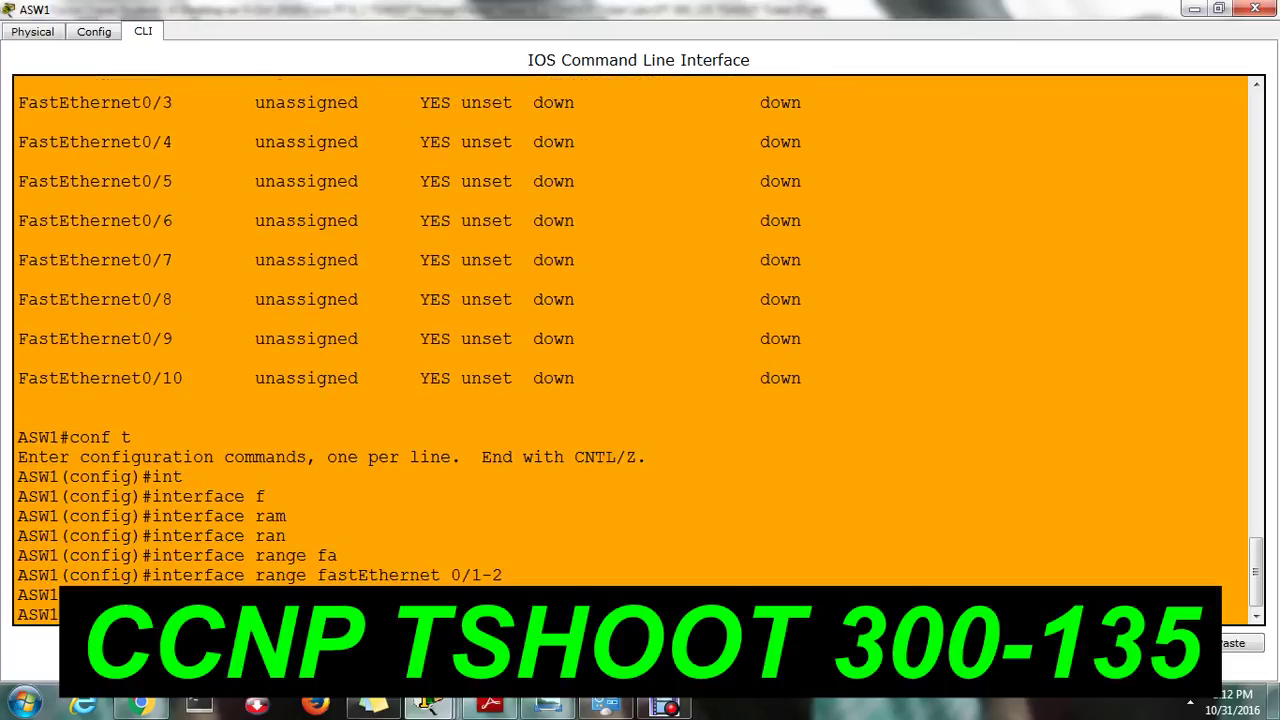
key("Return")
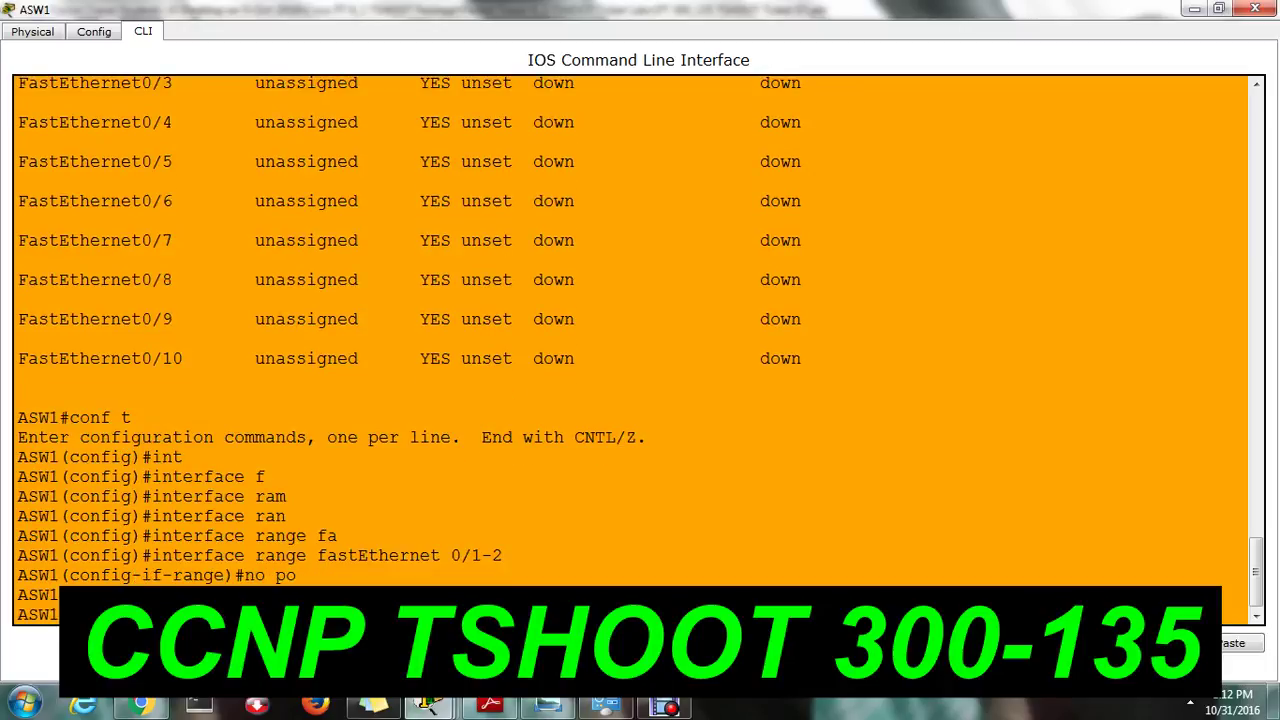
key("Return")
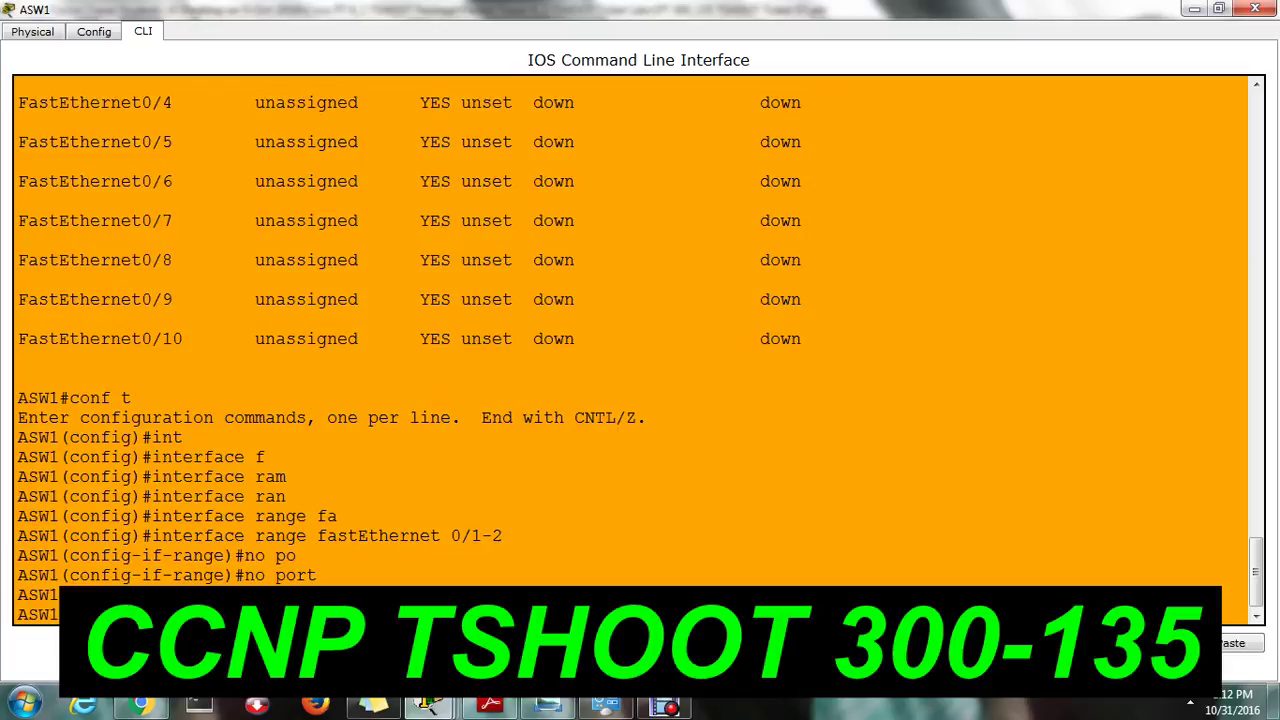
key("Return")
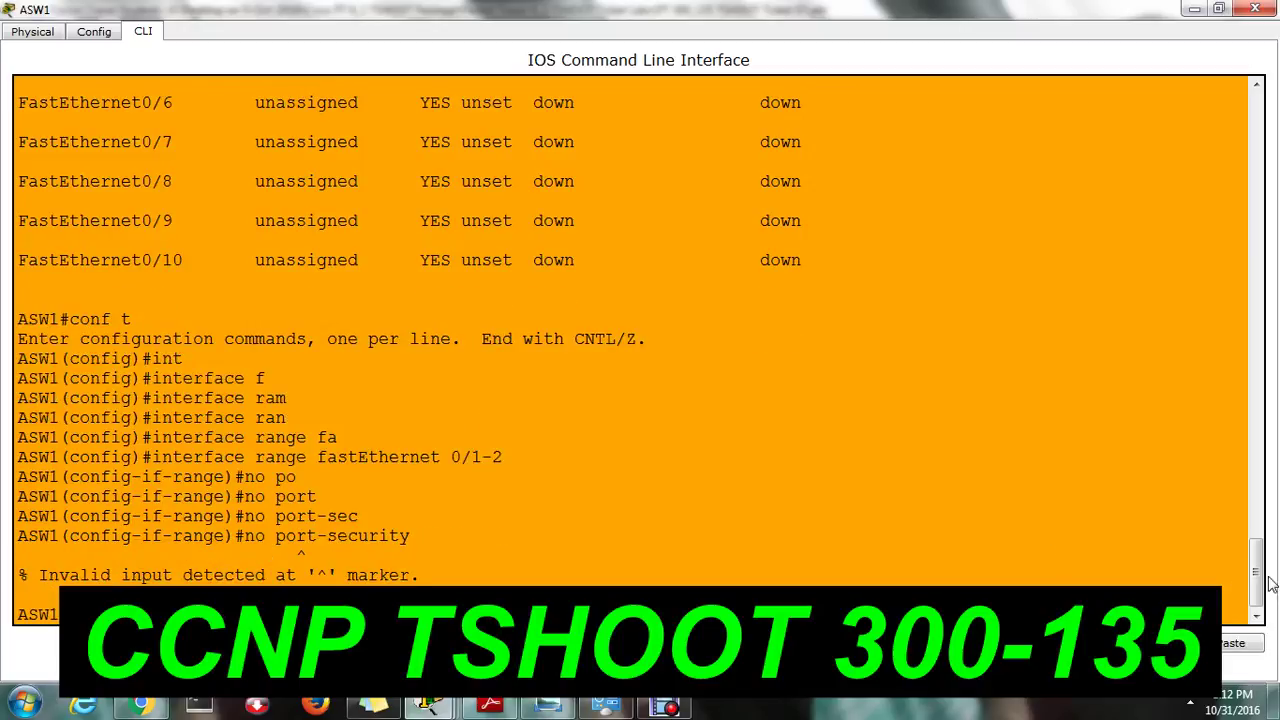
left_click_drag(1257, 565, 1224, 248)
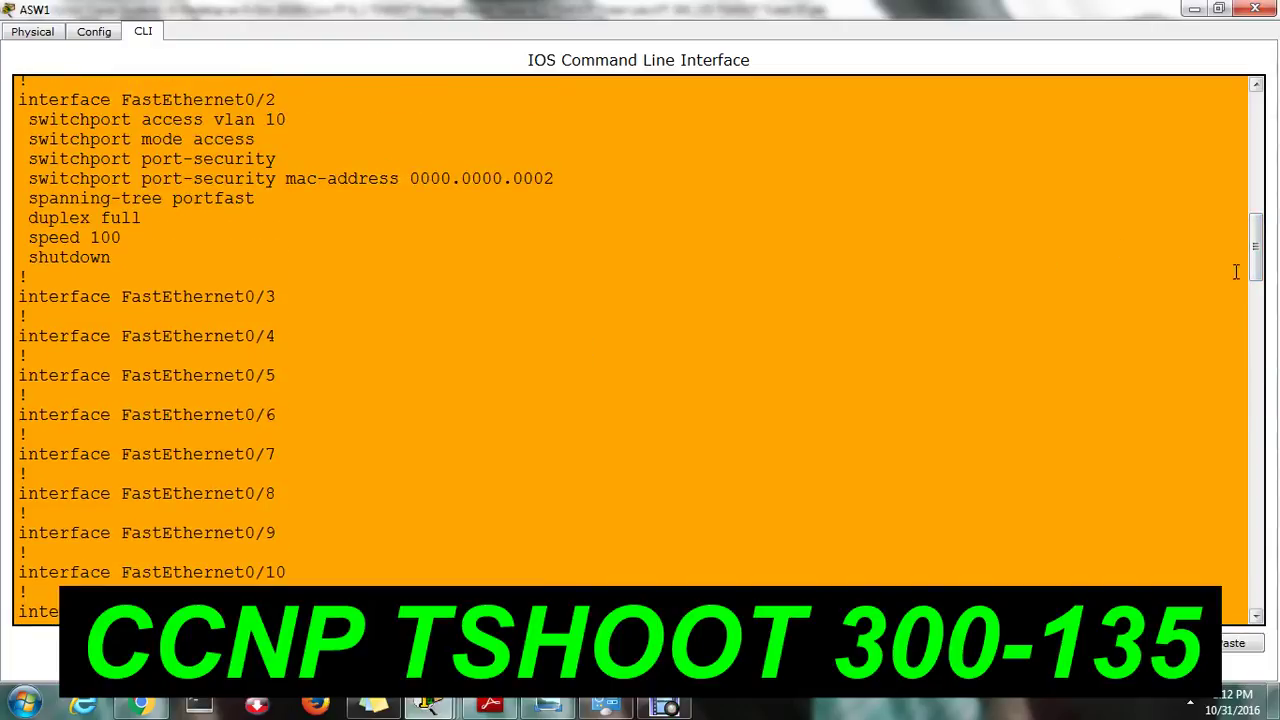
left_click_drag(1237, 271, 1227, 588)
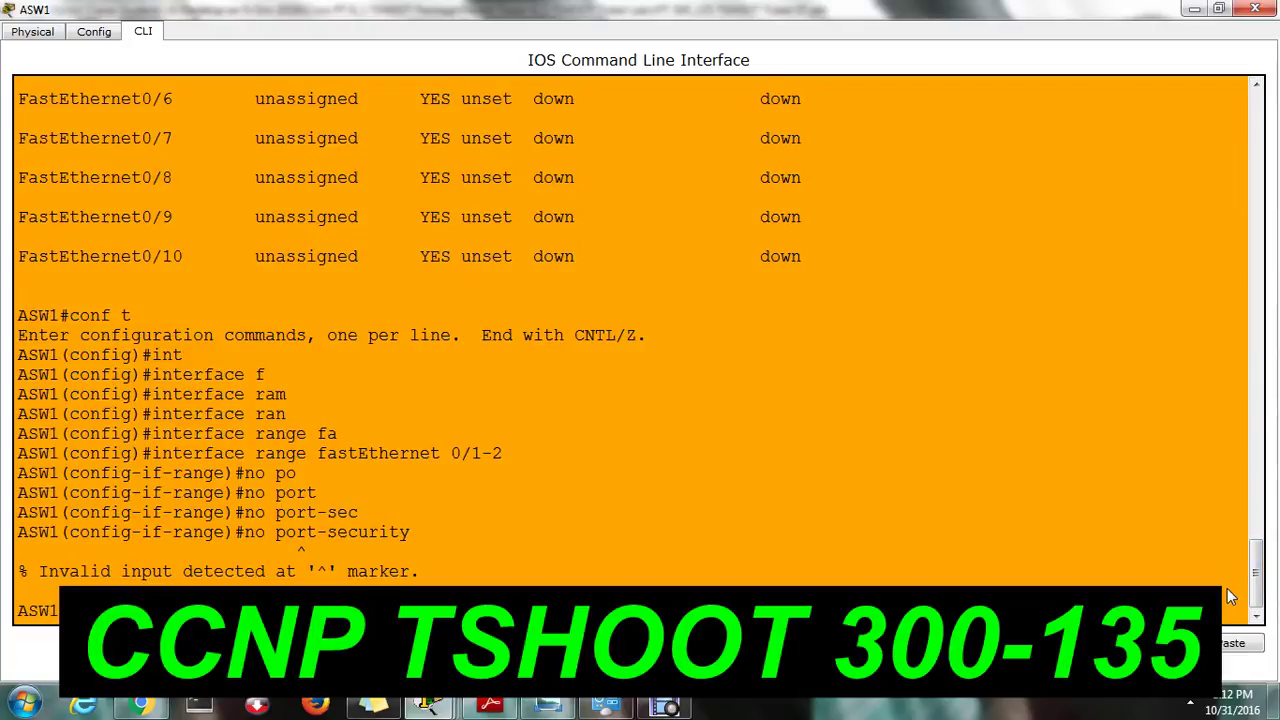
Re-enable FastEthernet0/1 and 0/2 with no shutdown.
key("Return")
key("Return")
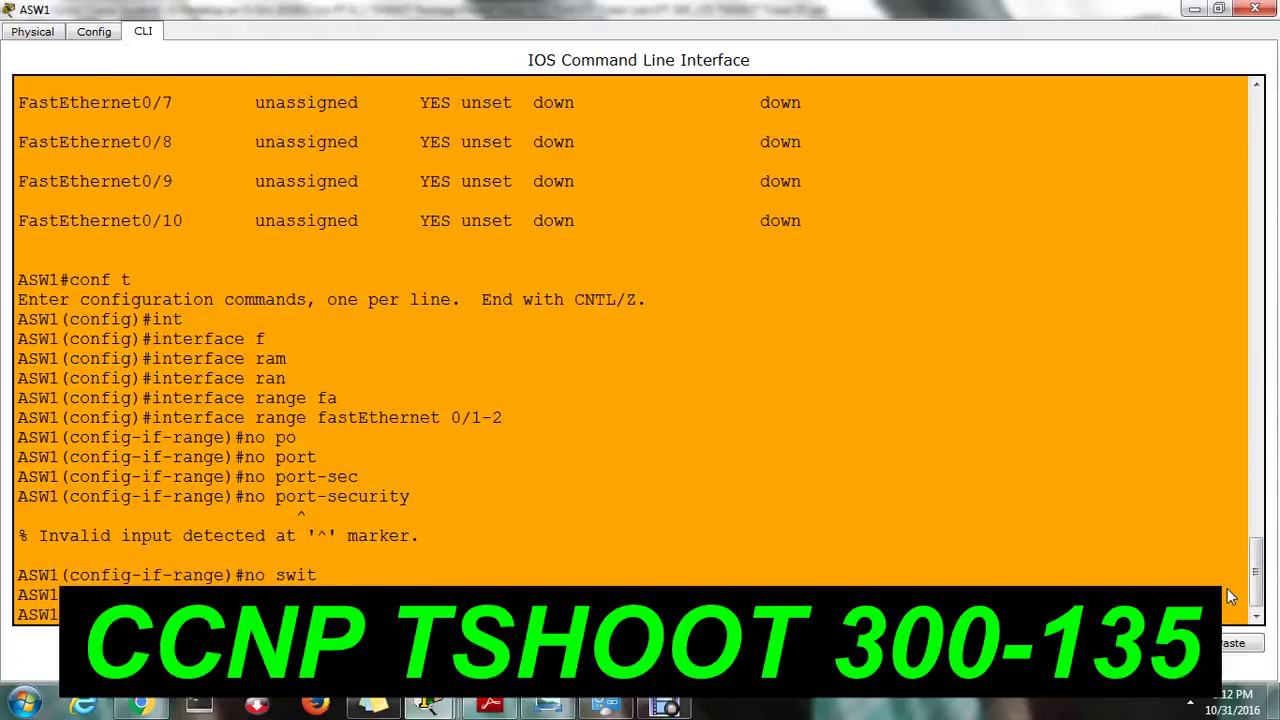
key("Return")
key("Return")
key("Return")
key("Return")
key("Return")
key("Return")
key("Return")
key("Return")
key("Return")
key("Return")
key("Return")
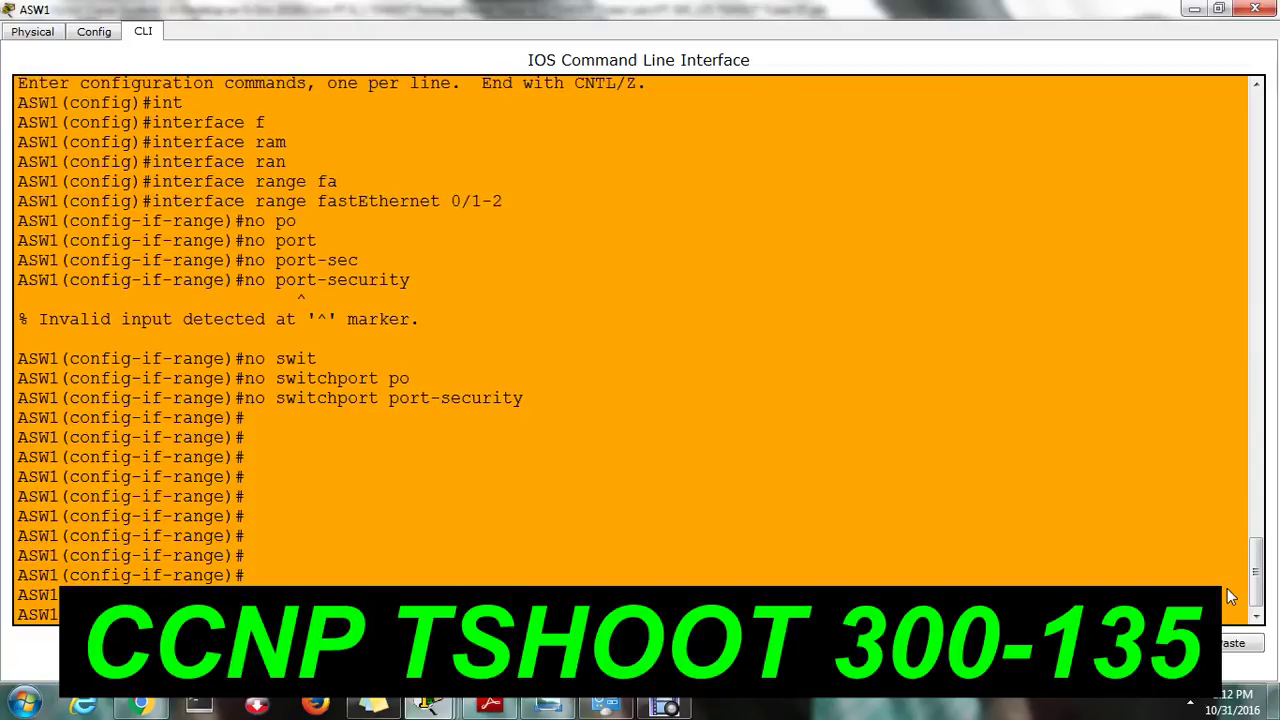
key("Return")
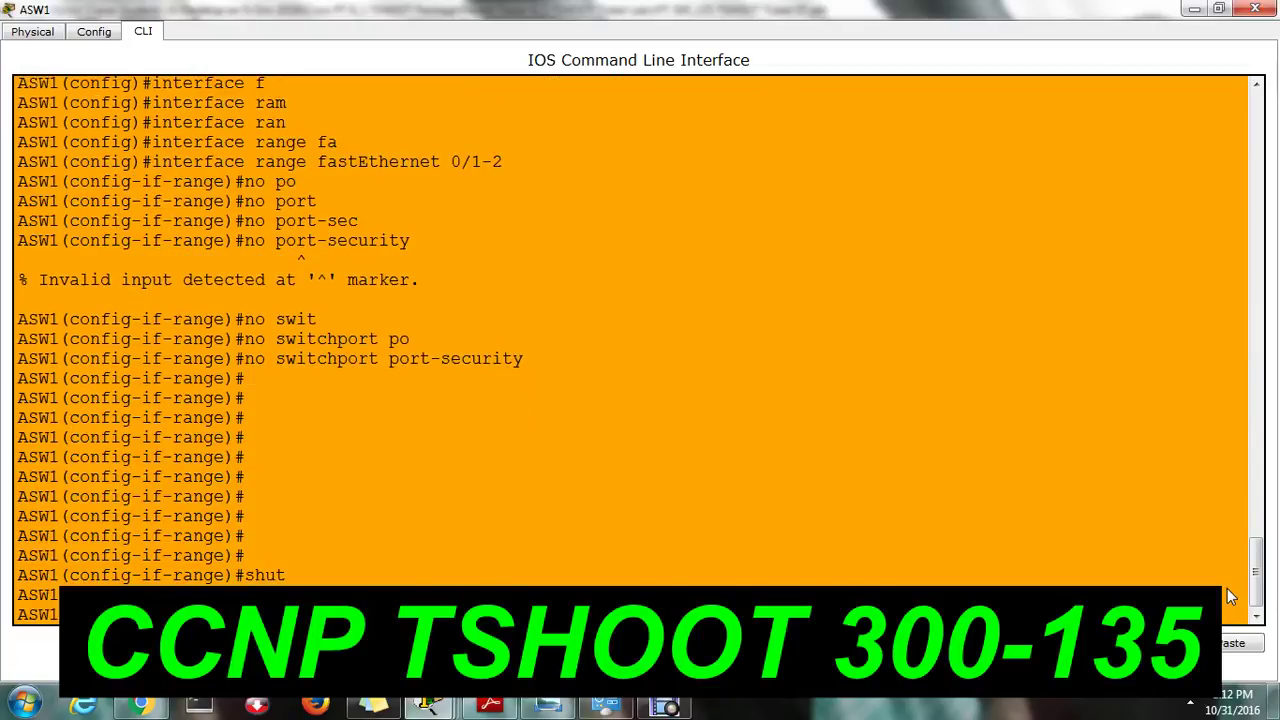
key("Return")
key("Return")
key("Return")
key("Return")
key("Return")
key("Return")
key("Return")
key("Return")
key("Return")
Leave configuration mode and confirm Fa0/1 and Fa0/2 show up/up in the interface brief.
key("ctrl+z")
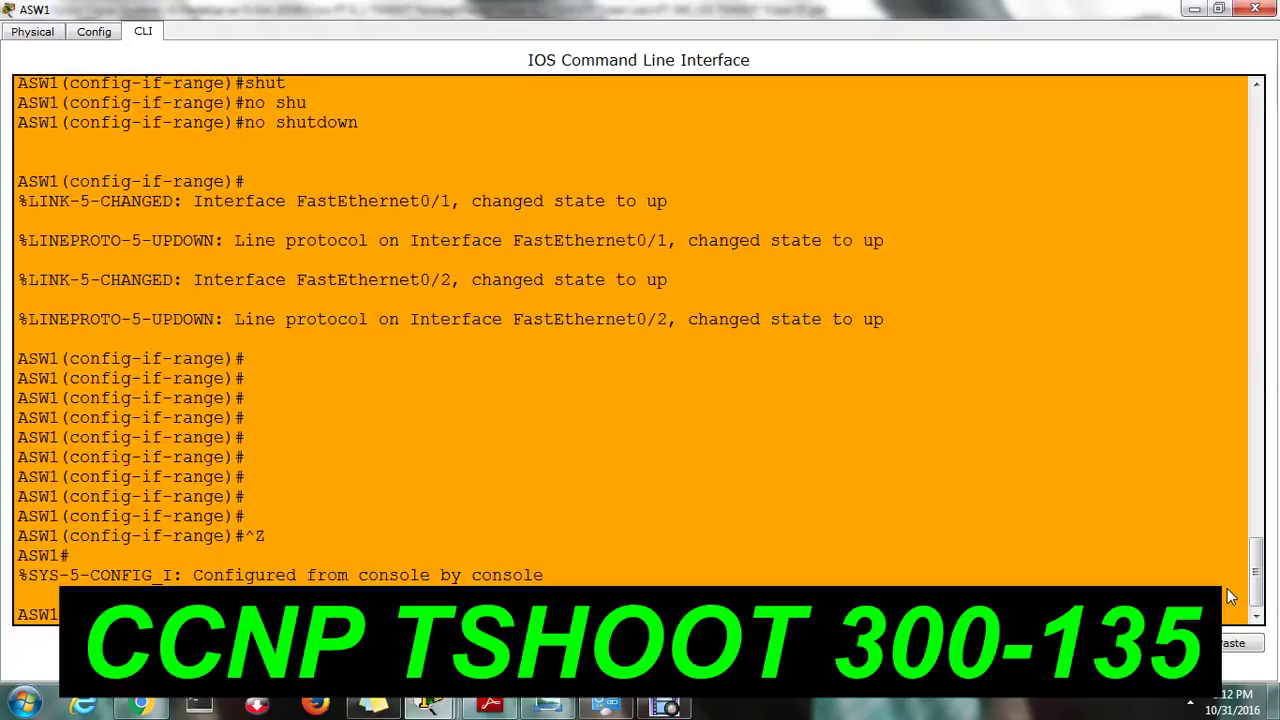
key("Return")
key("Return")
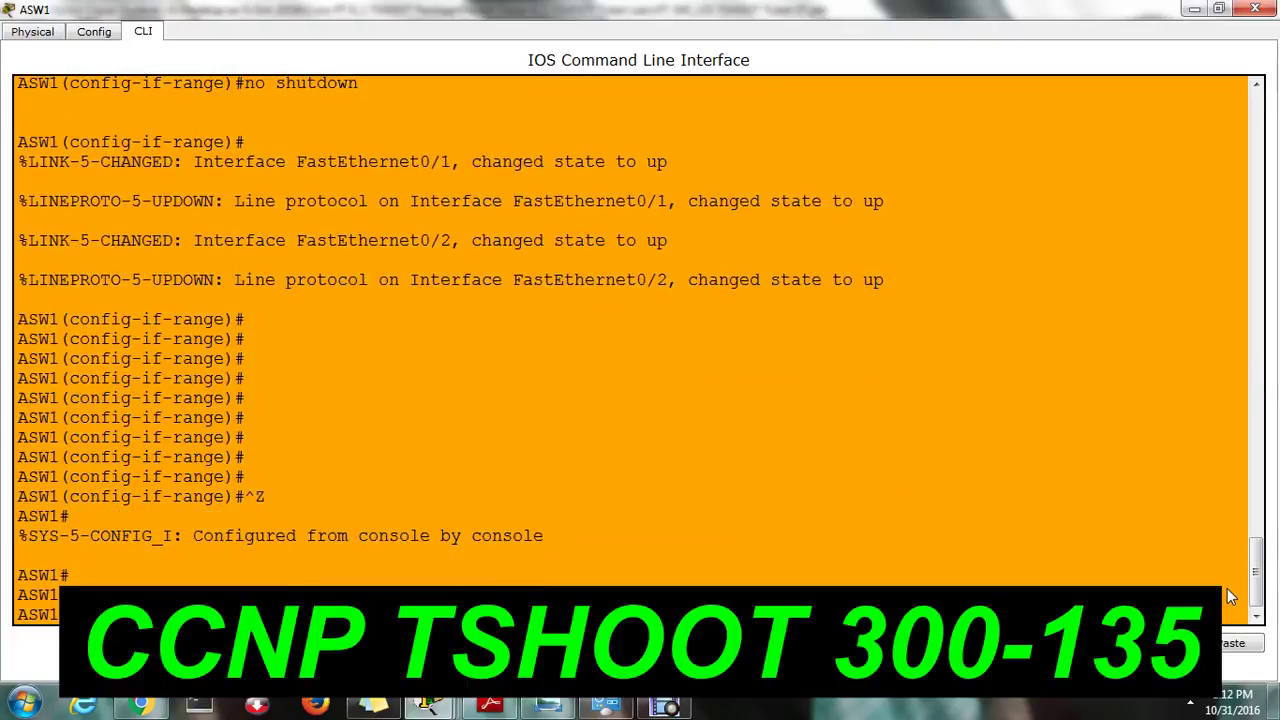
key("Tab")
key("Return")
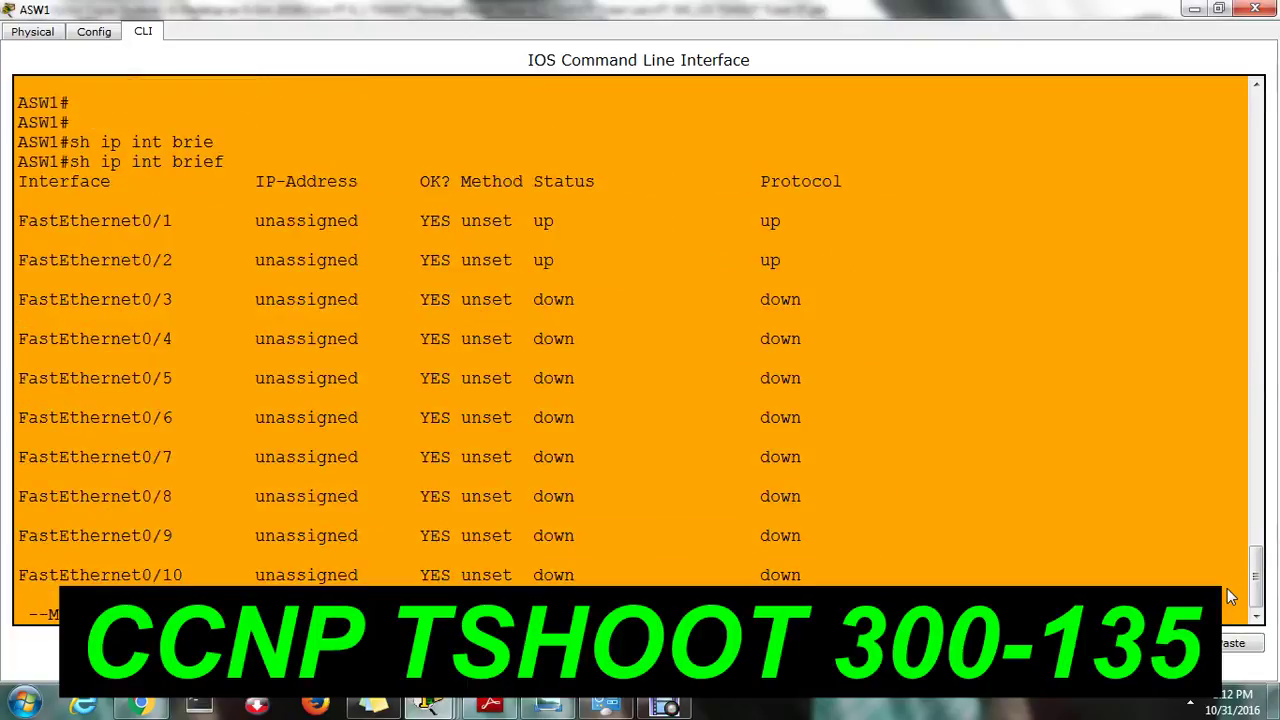
List ASW1's running configuration and highlight Fa0/1's remaining port-security MAC 0000.0000.0001 line.
type("q")
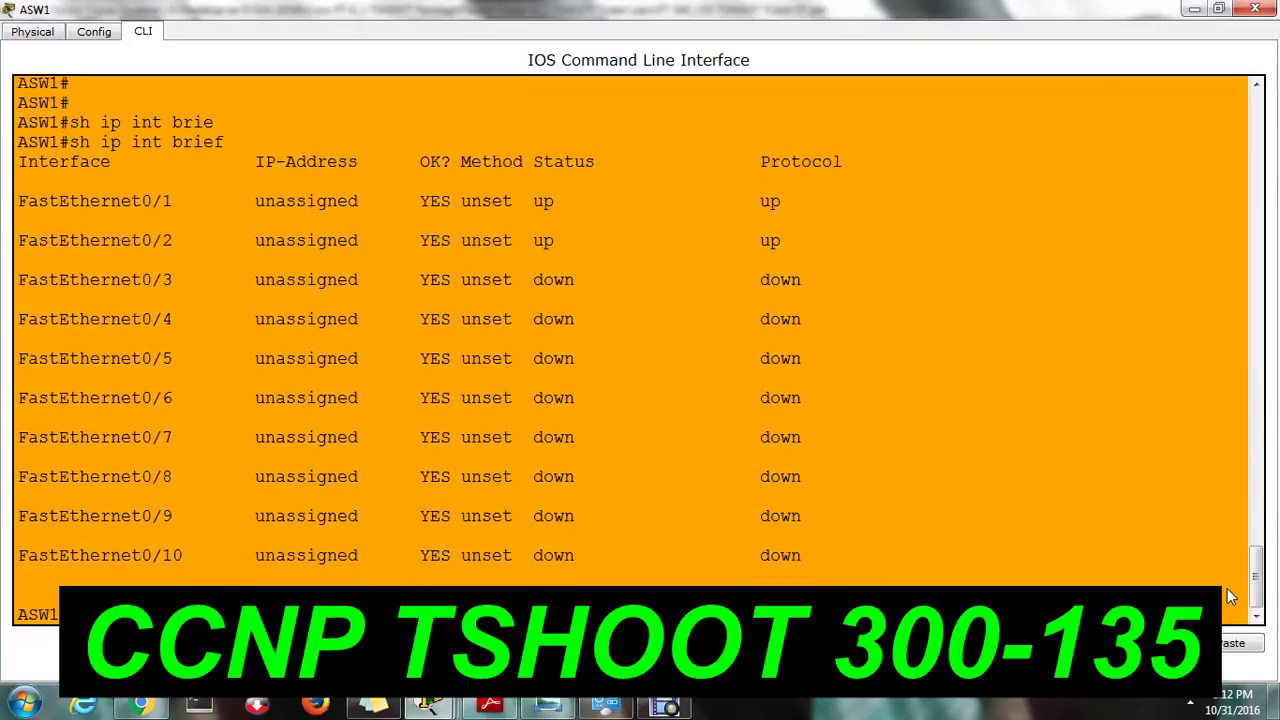
type("sh run")
key("Return")
key("space")
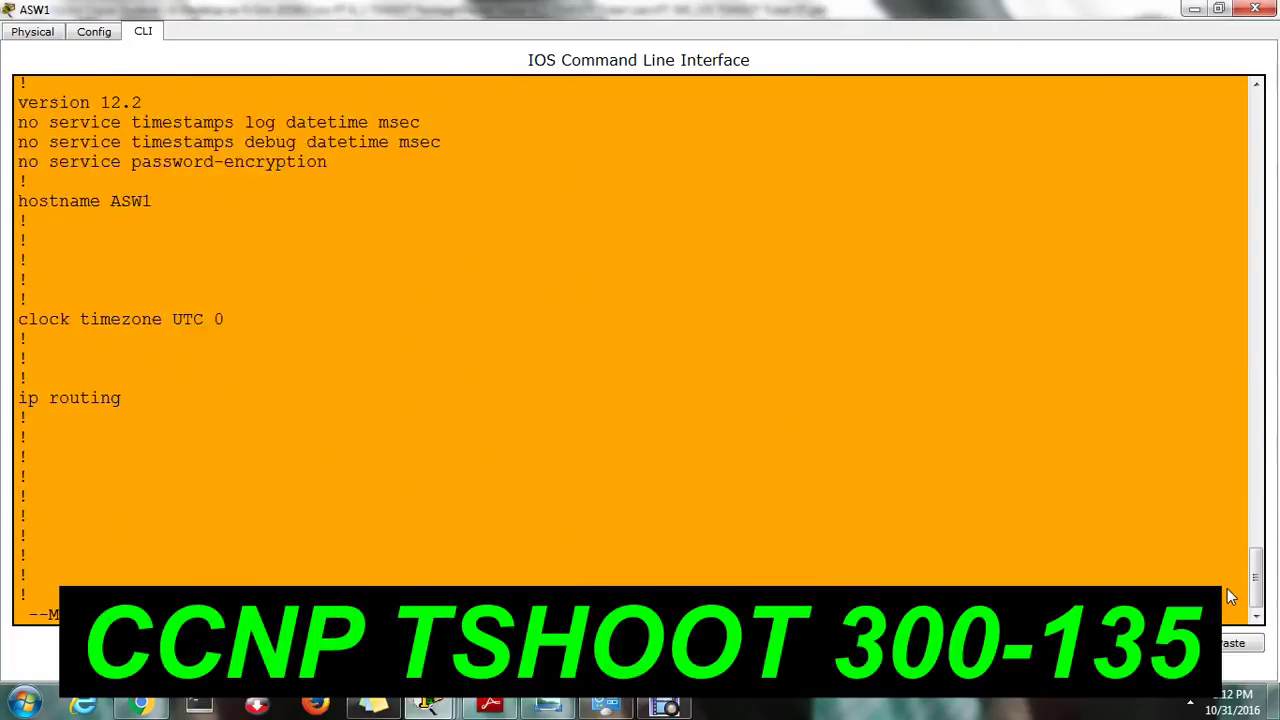
key("space")
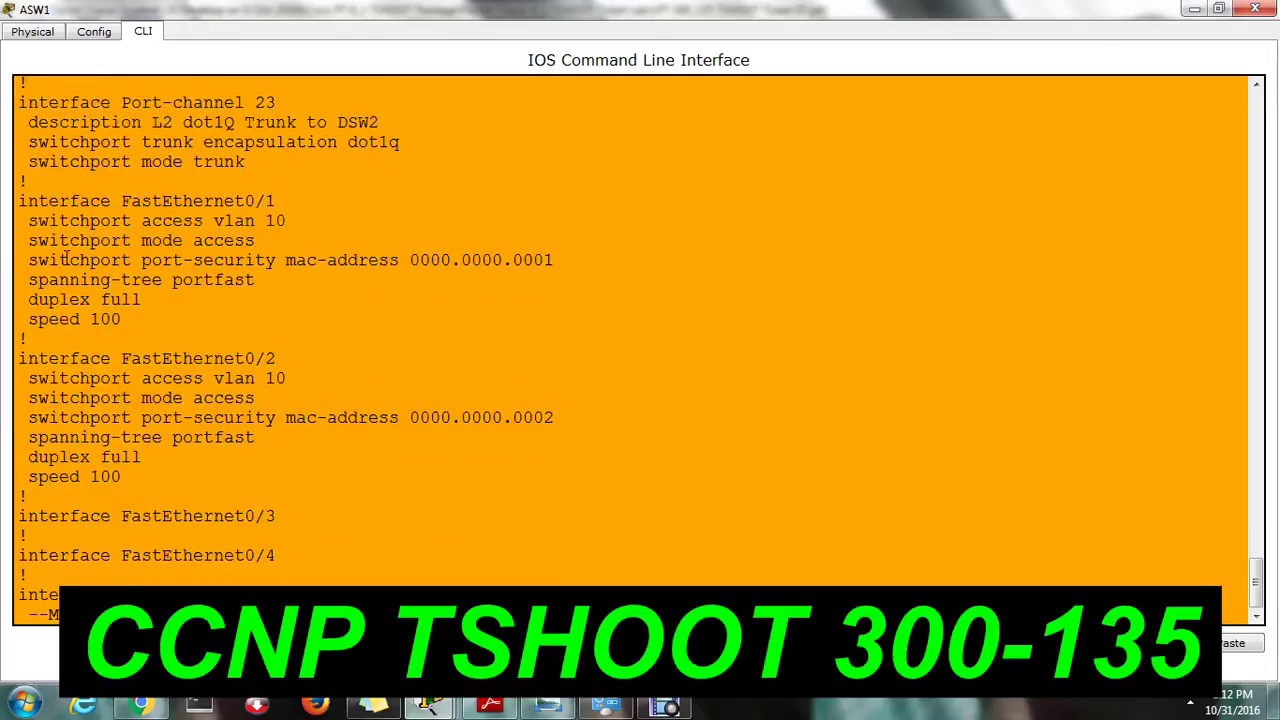
left_click_drag(33, 260, 560, 251)
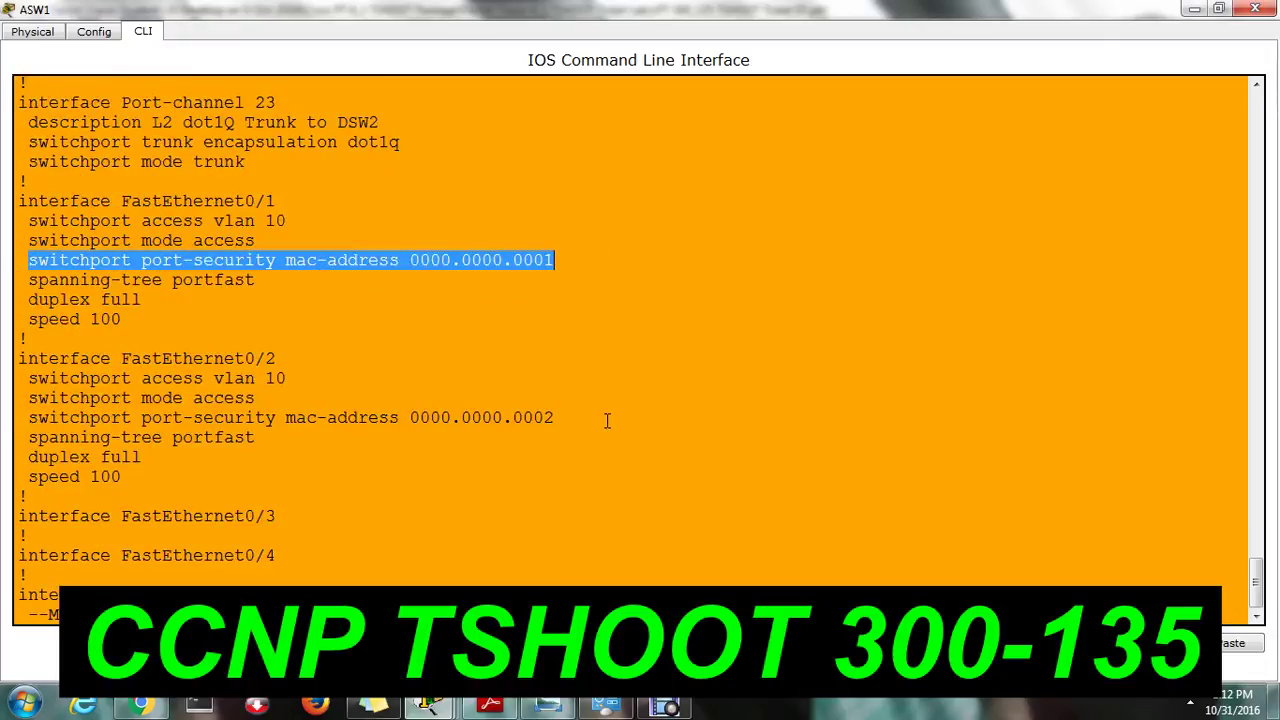
left_click(515, 428)
left_click(148, 376)
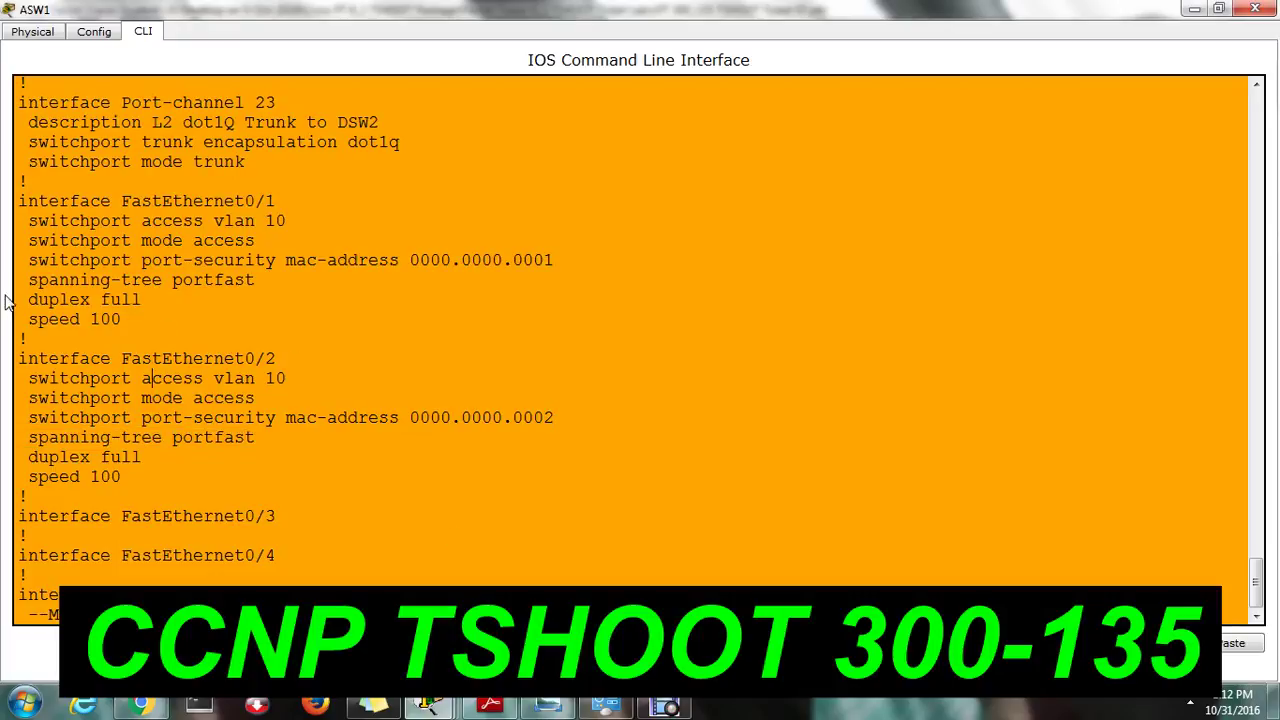
left_click_drag(33, 260, 536, 263)
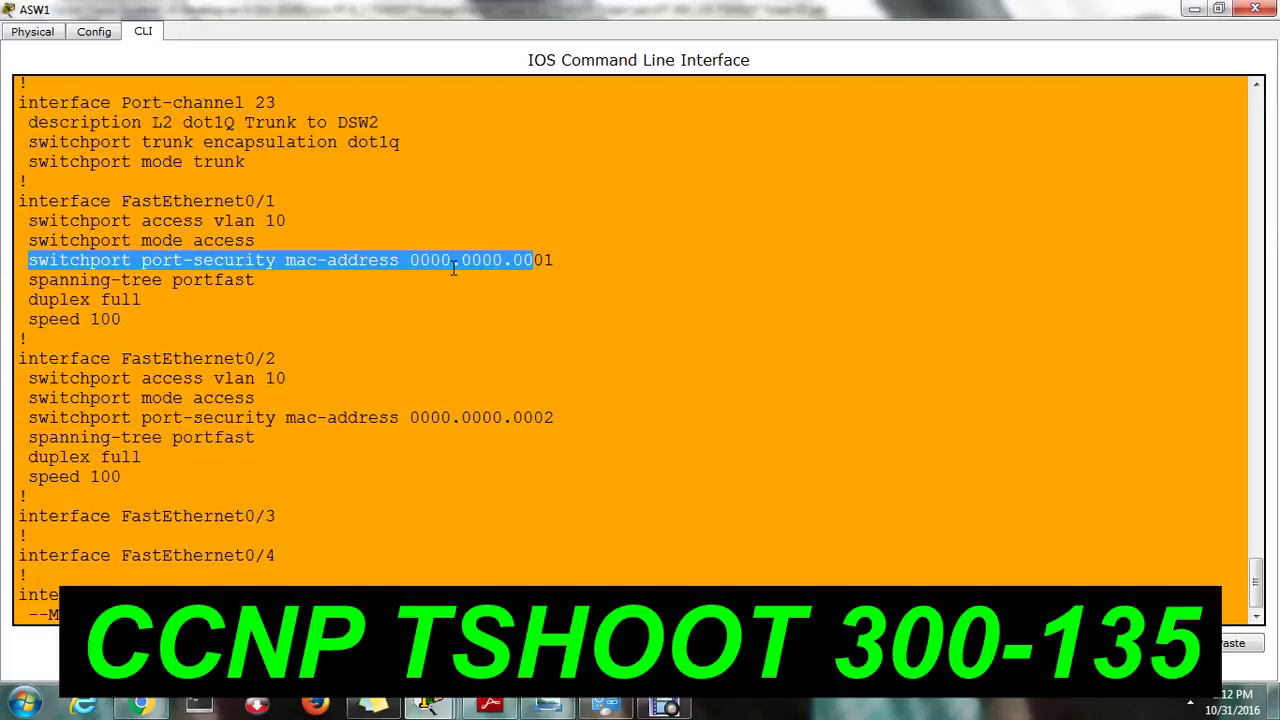
left_click(390, 424)
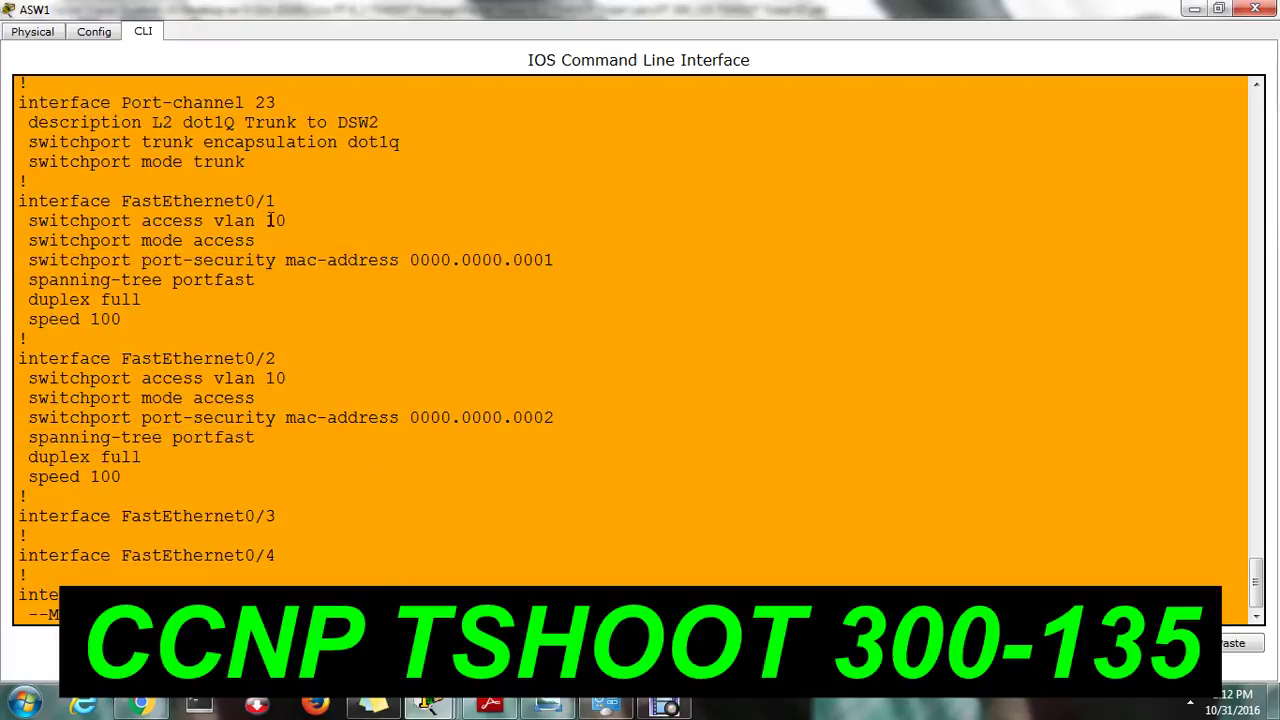
Re-run ping 10.2.1.254 on Client 1, which still times out, then return to ASW1.
mouse_move(440, 708)
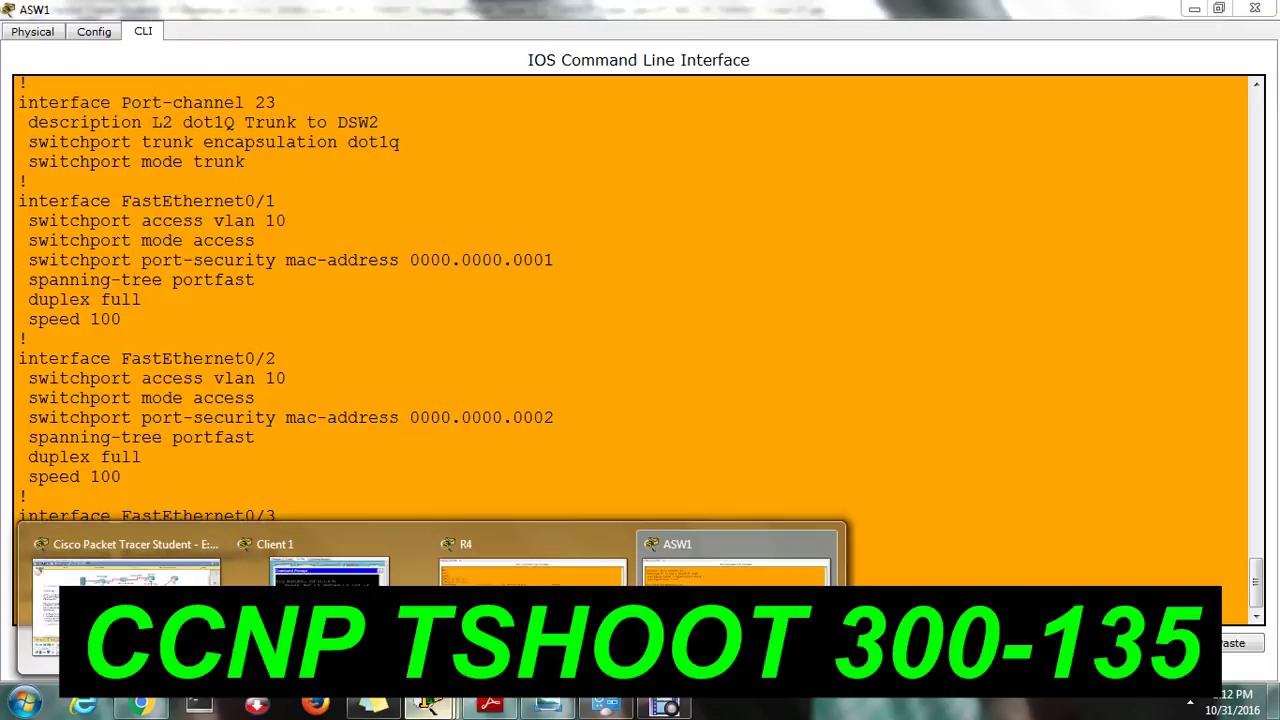
left_click(320, 545)
key("Up")
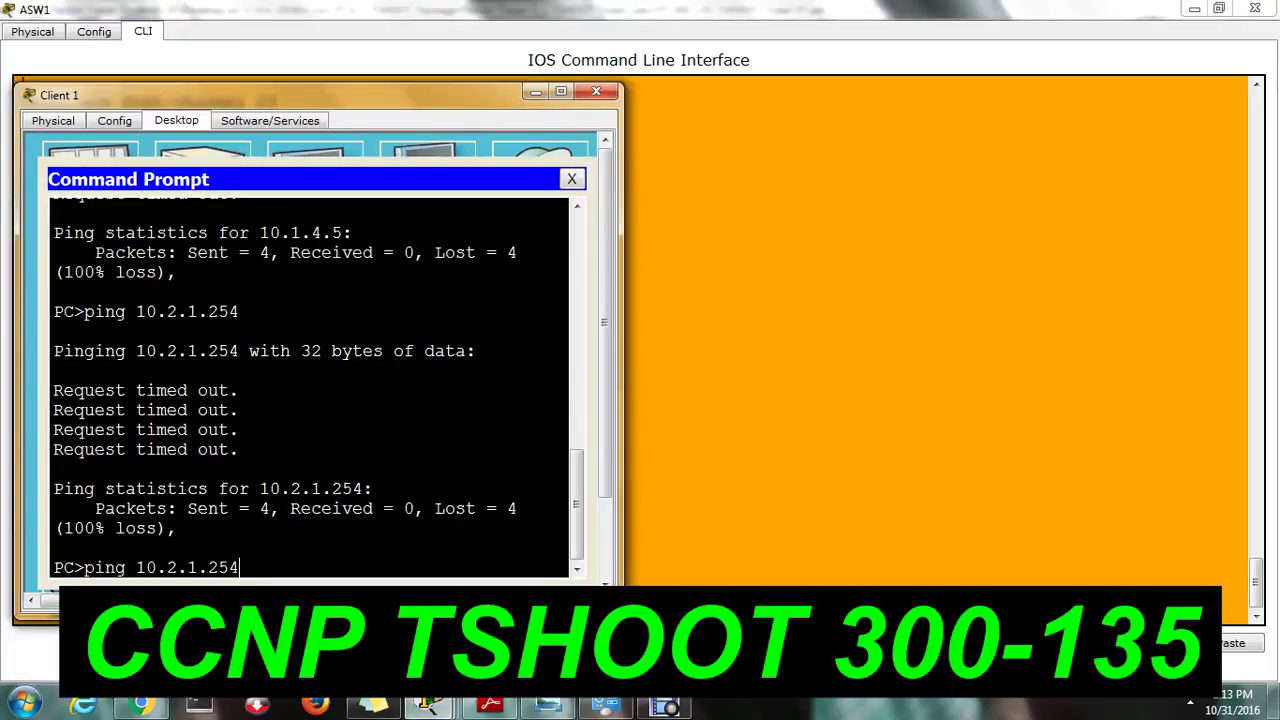
key("Return")
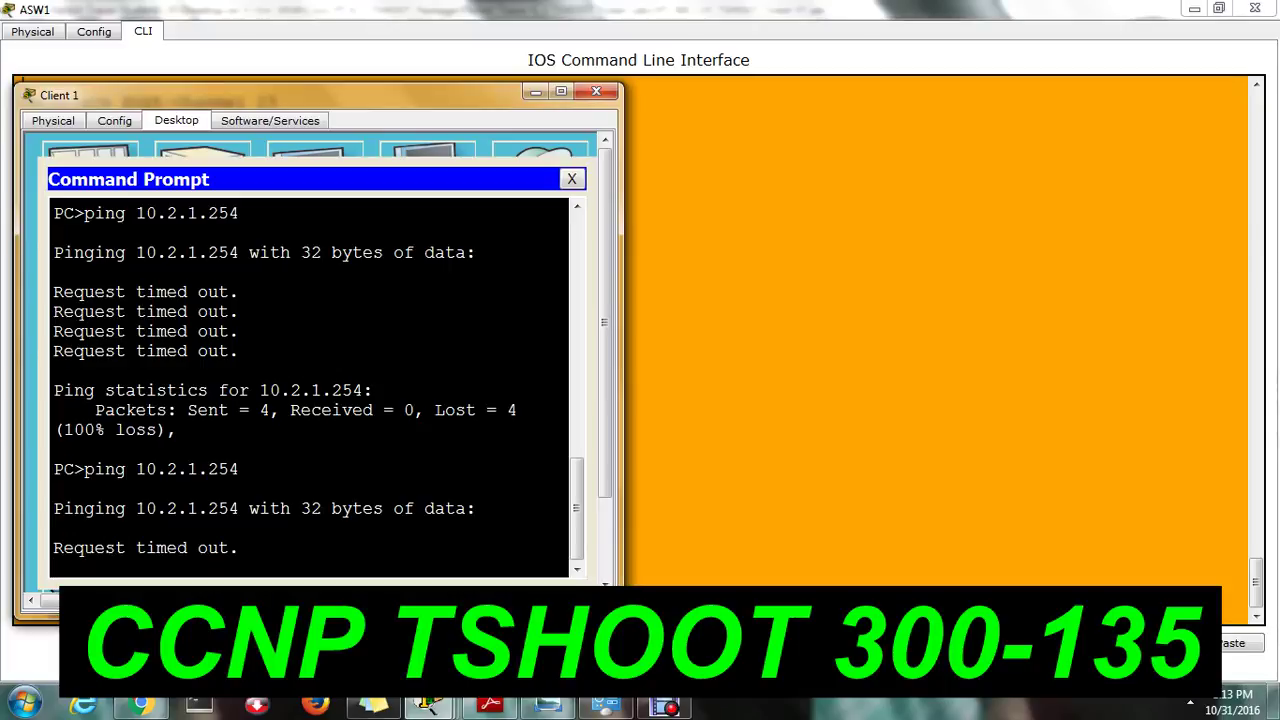
left_click(706, 538)
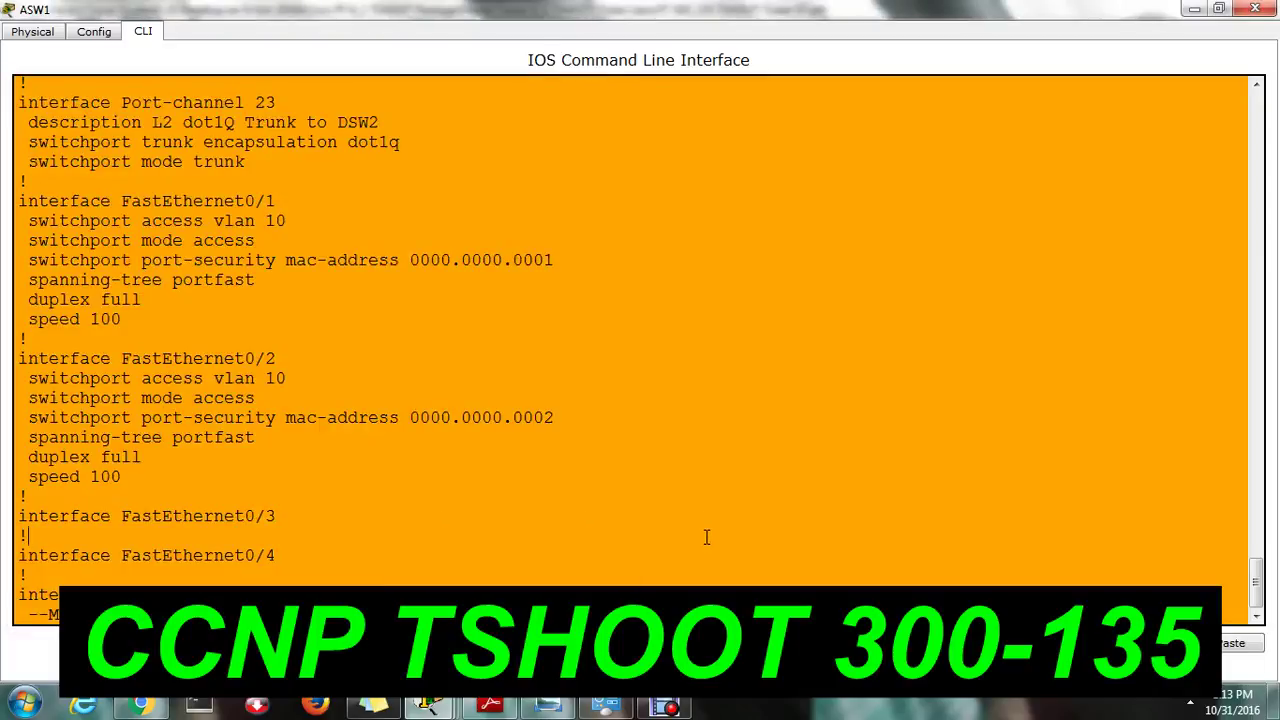
Quit the config pager, re-ping 10.2.1.254 from Client 1, and return to ASW1.
key("q")
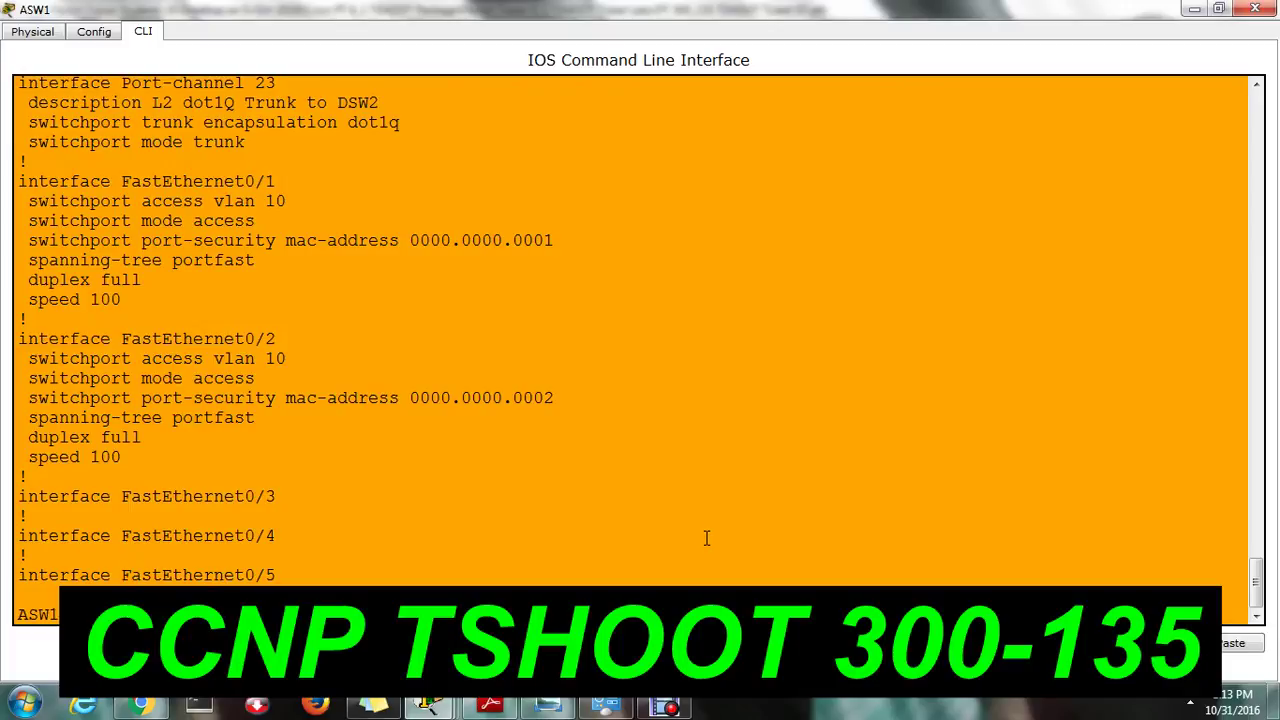
left_click_drag(38, 241, 16, 262)
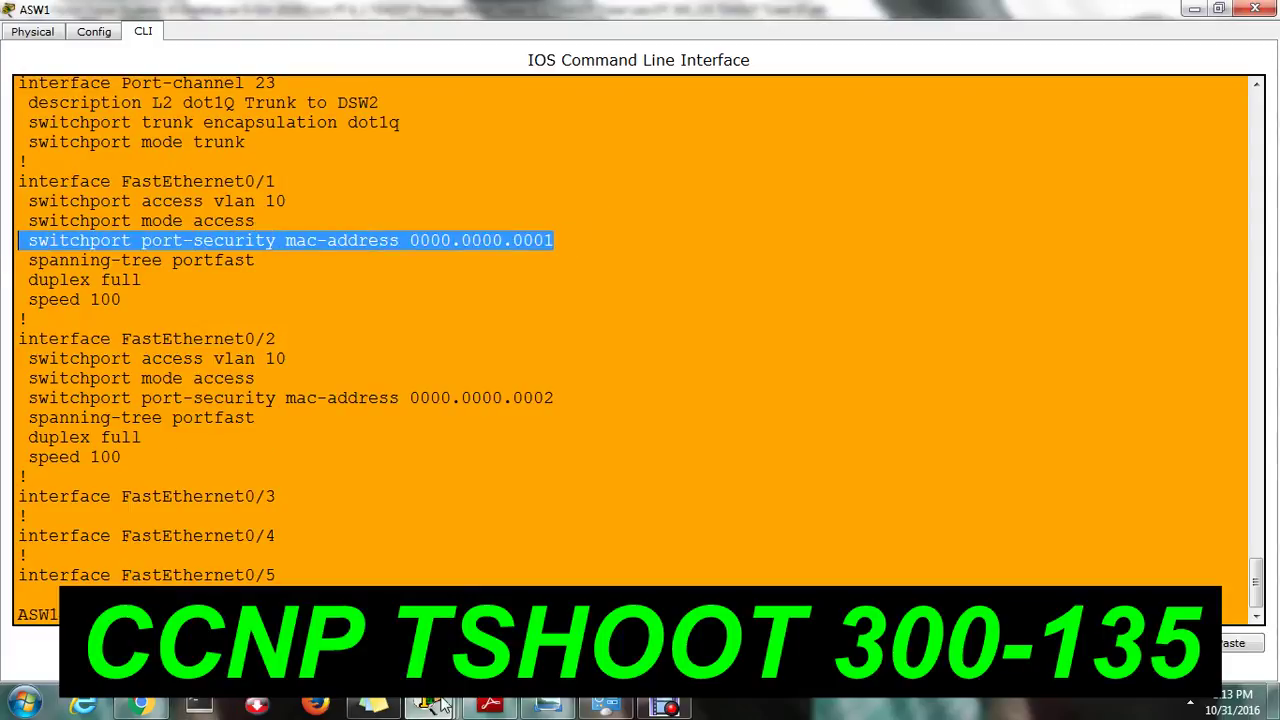
mouse_move(440, 705)
left_click(336, 575)
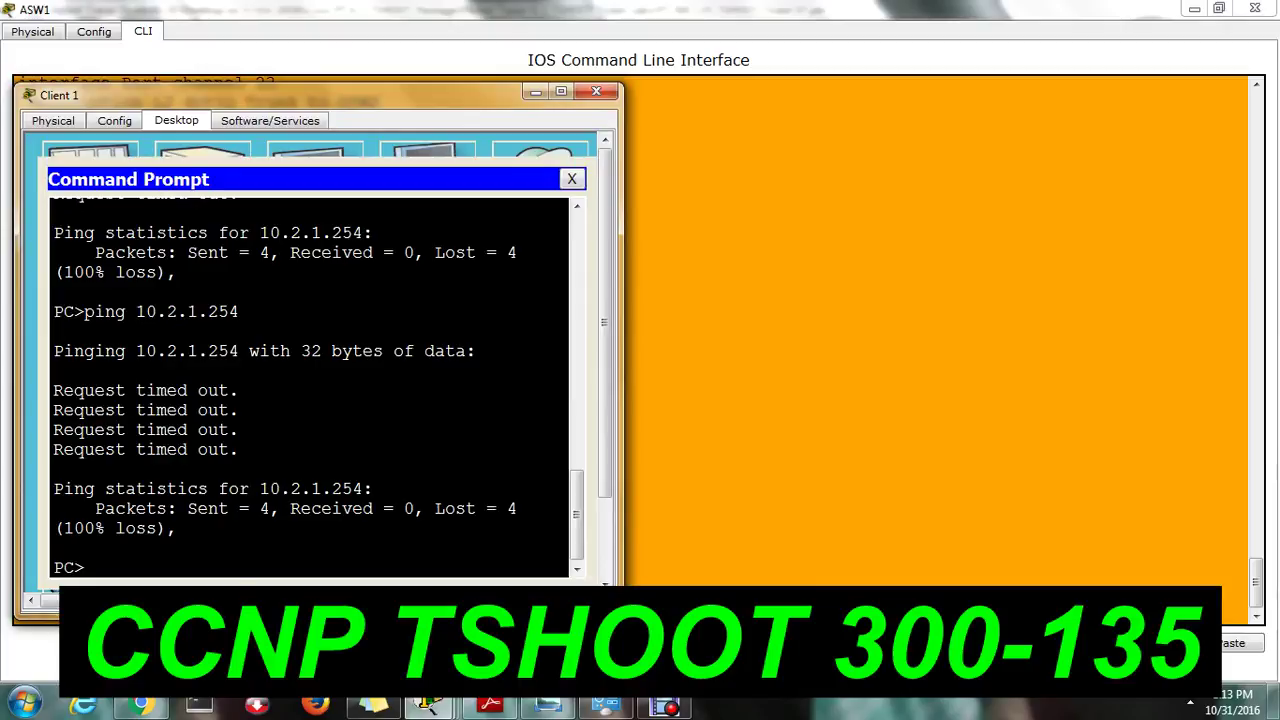
key("Up")
key("Return")
left_click(698, 480)
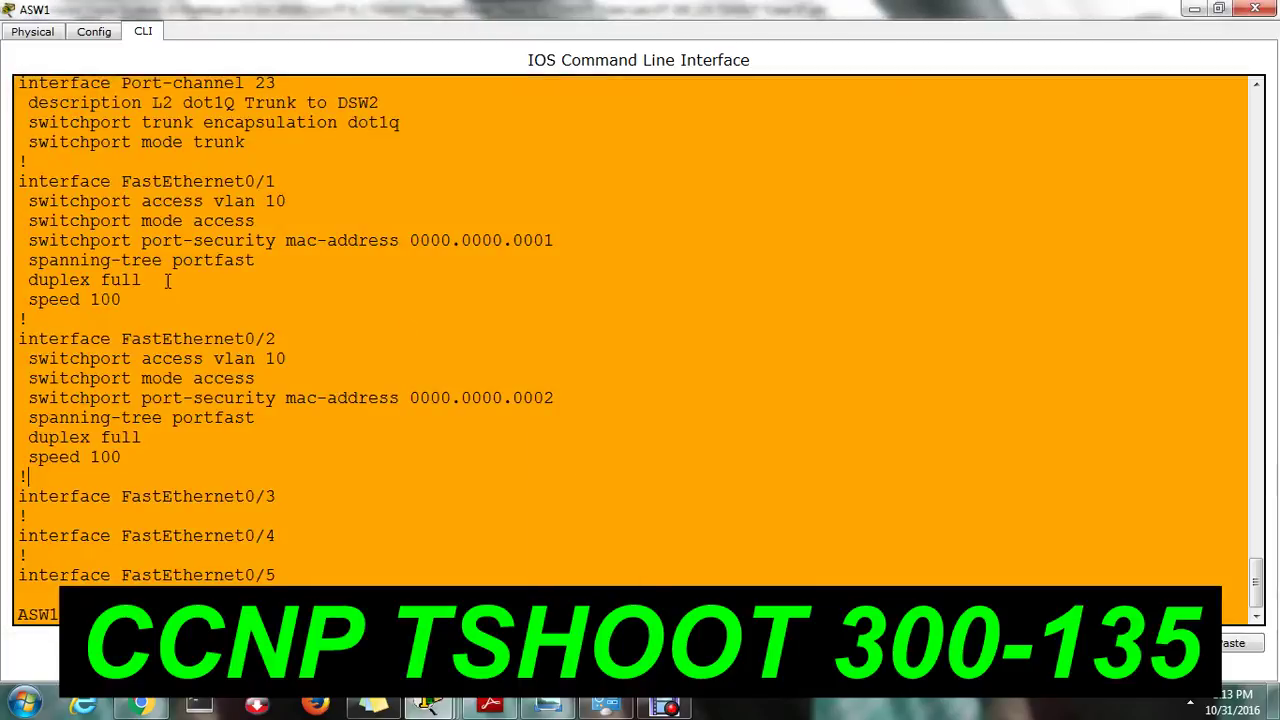
On Fa0/1, remove port-security MAC address 0000.0000.0001 by pasting the copied line.
type("conf t")
key("Return")
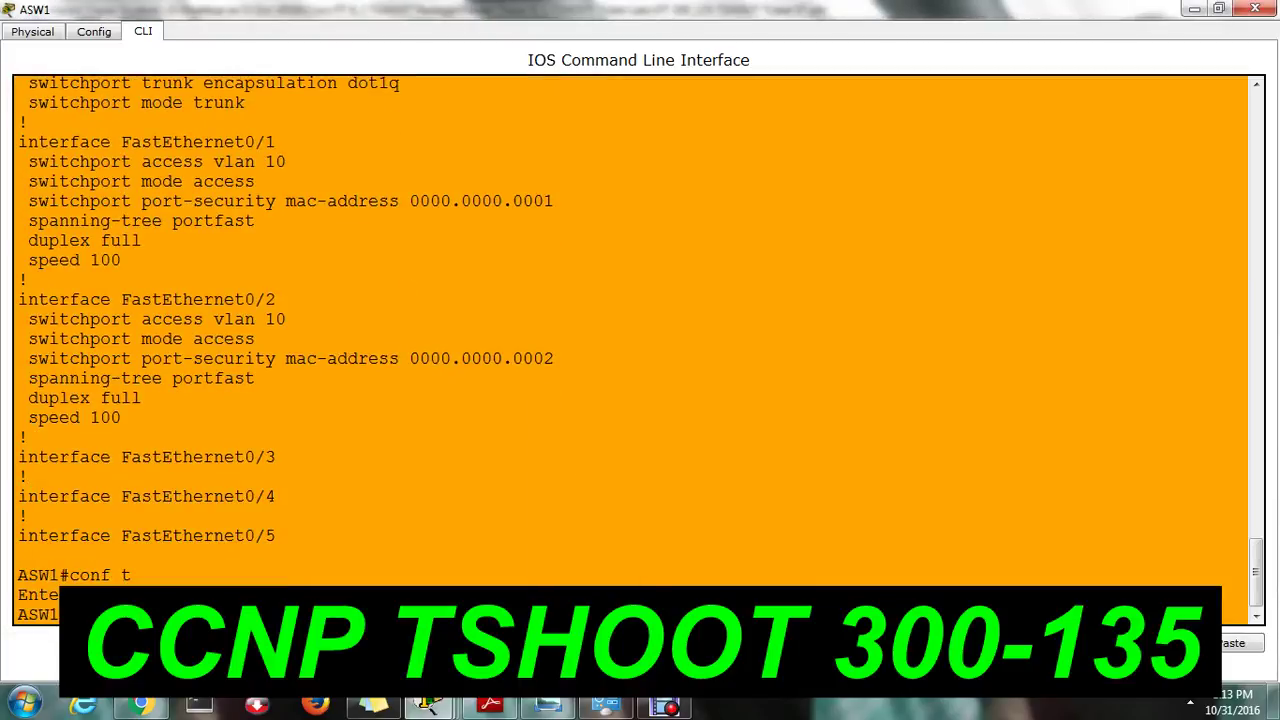
key("Return")
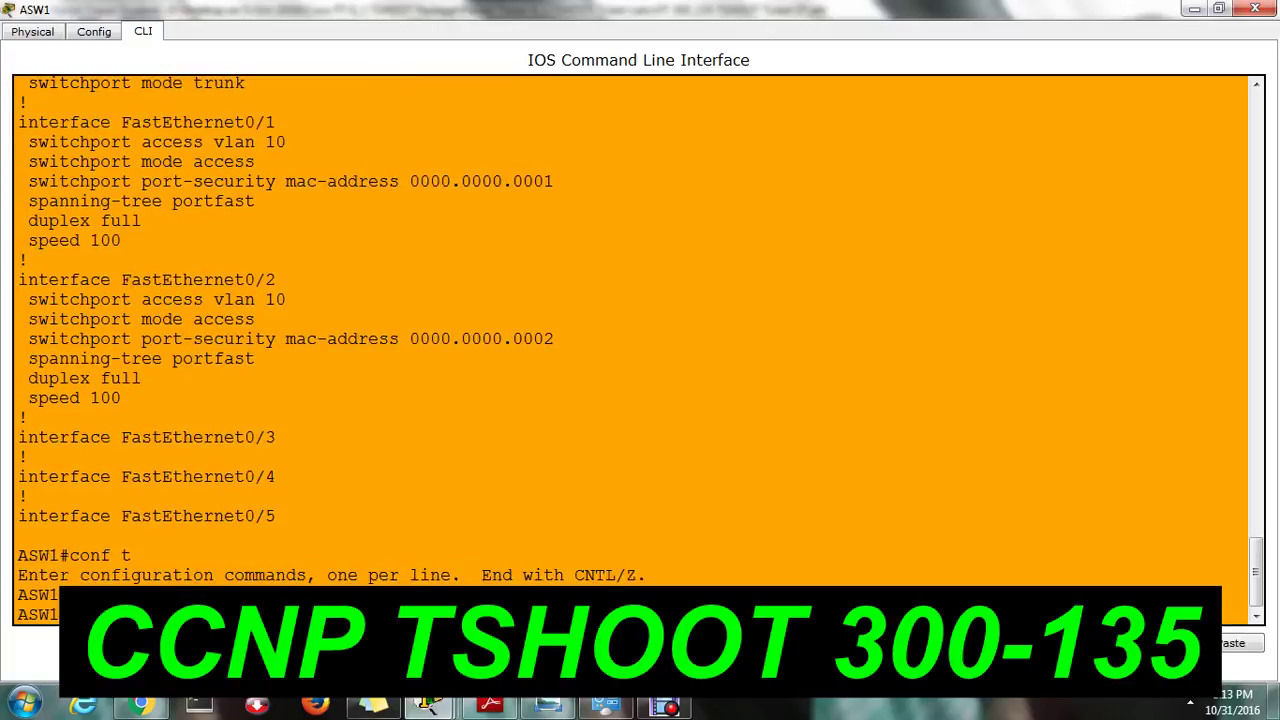
key("Return")
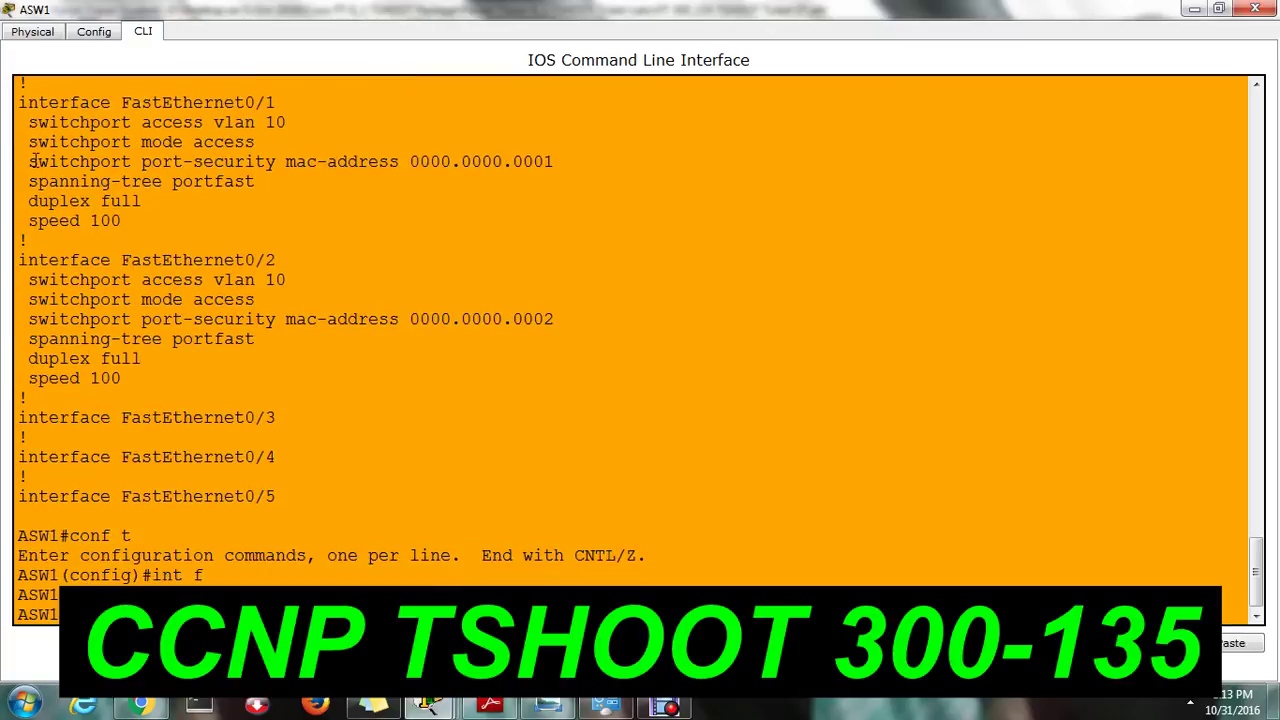
left_click_drag(30, 161, 554, 162)
left_click_drag(28, 162, 551, 163)
right_click(543, 160)
left_click(580, 171)
key("Return")
key("Return")
key("Return")
key("Return")
key("Return")
key("Return")
key("Return")
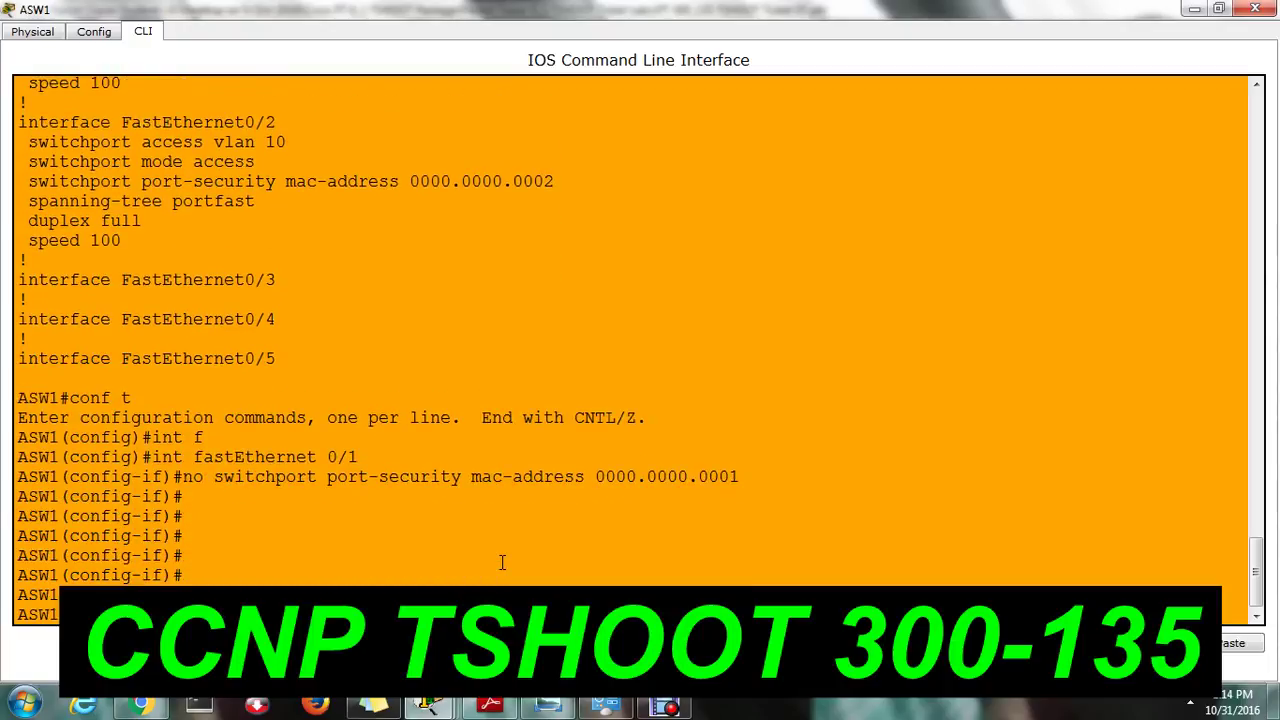
Shut and then no-shutdown FastEthernet0/1, and exit configuration mode with Ctrl+Z.
type("shut")
key("Return")
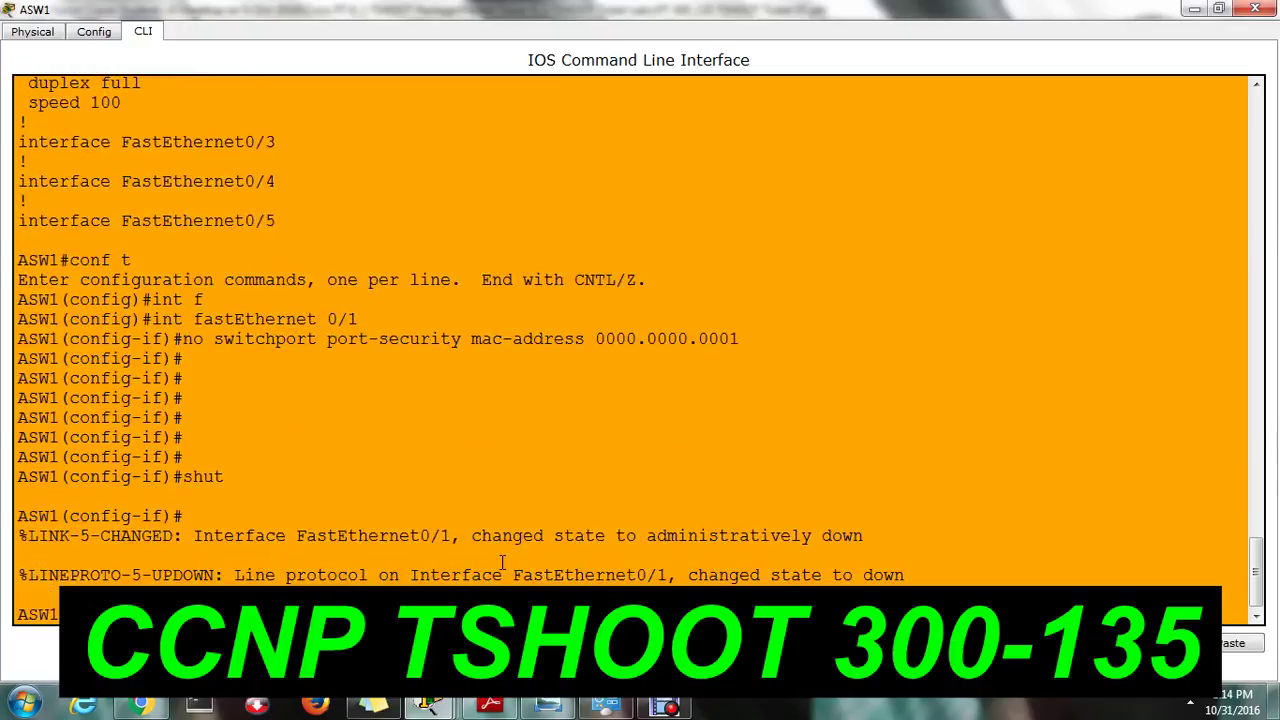
type("no shu")
key("Tab")
key("Return")
key("Return")
key("Return")
key("Return")
key("Return")
key("Return")
key("Return")
key("Return")
key("Return")
key("Return")
key("Return")
key("Return")
key("Return")
key("Return")
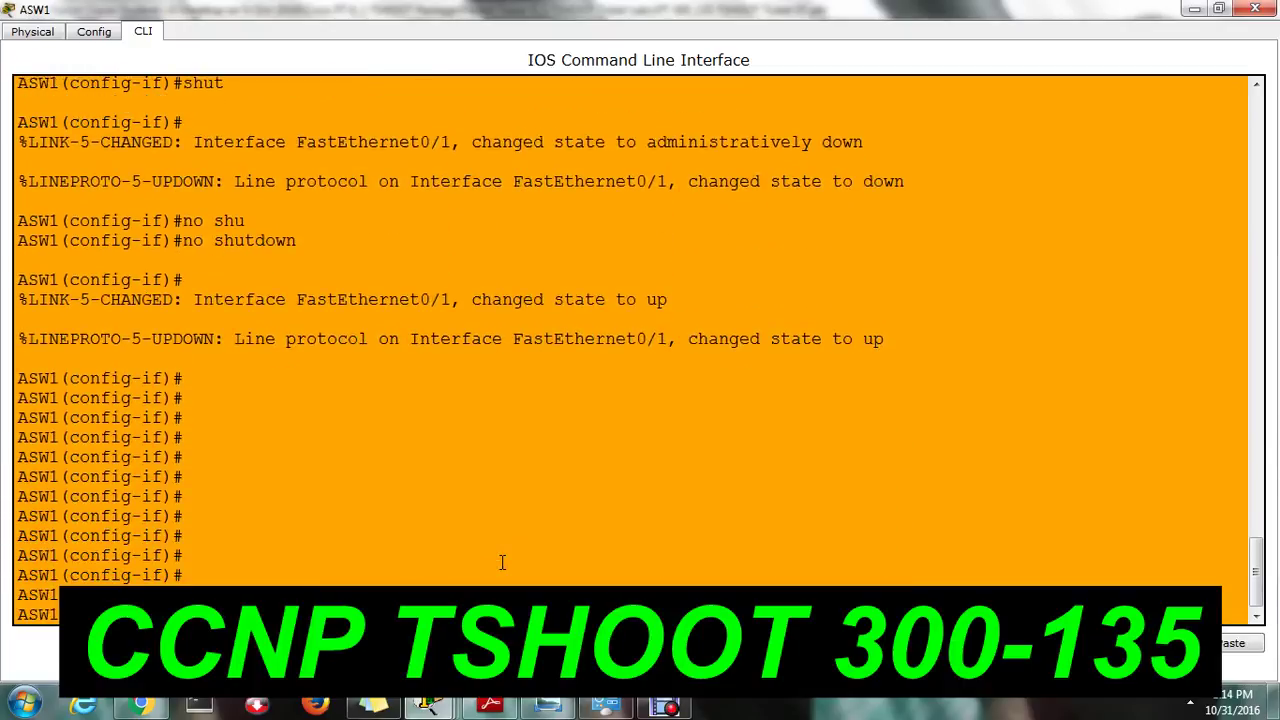
key("Return")
key("Return")
key("Return")
key("Return")
key("Return")
key("Return")
key("Return")
key("Return")
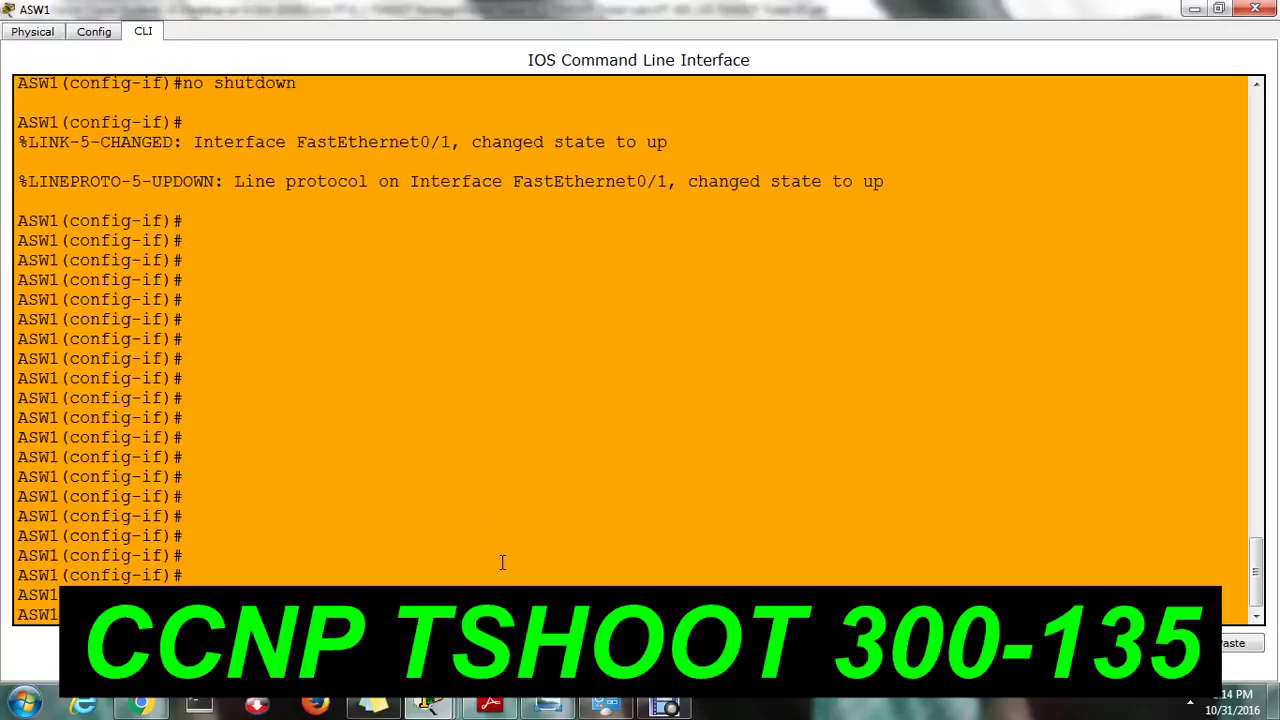
key("ctrl+z")
key("Return")
key("Return")
key("Return")
key("Return")
key("Return")
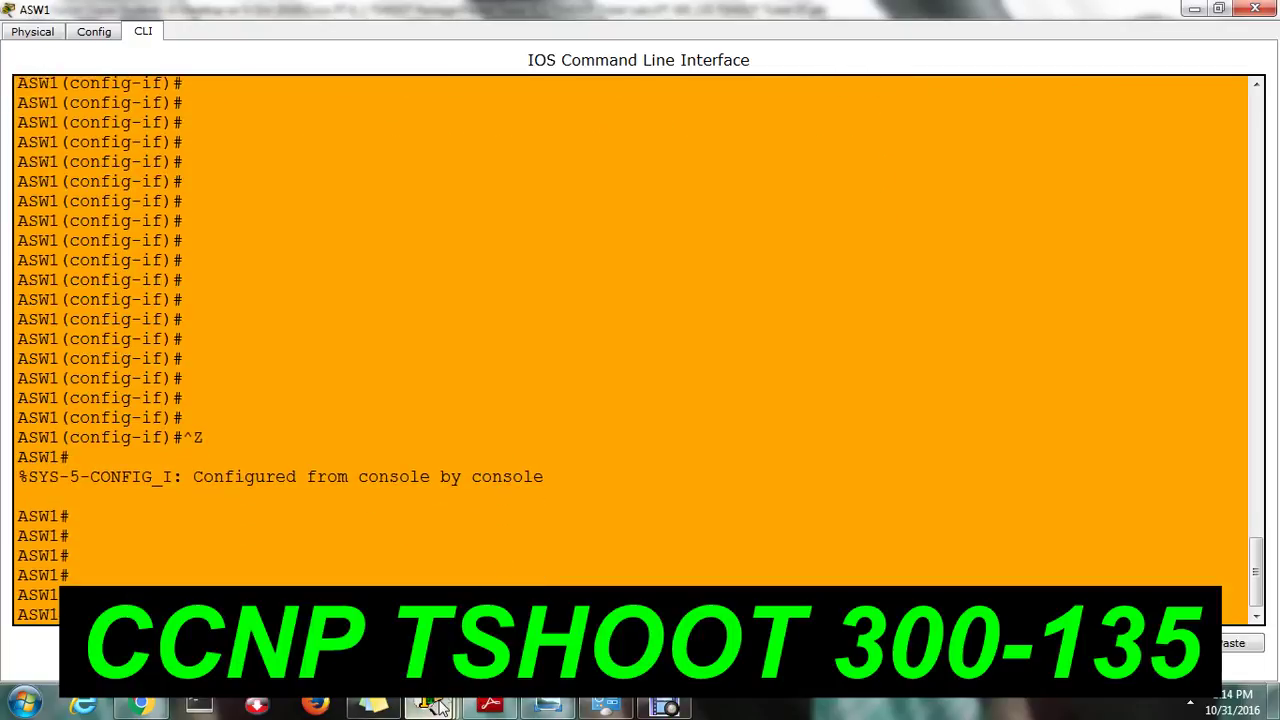
Re-ping gateway 10.2.1.254 from Client 1, now succeeding with 0% loss.
key("alt+Tab")
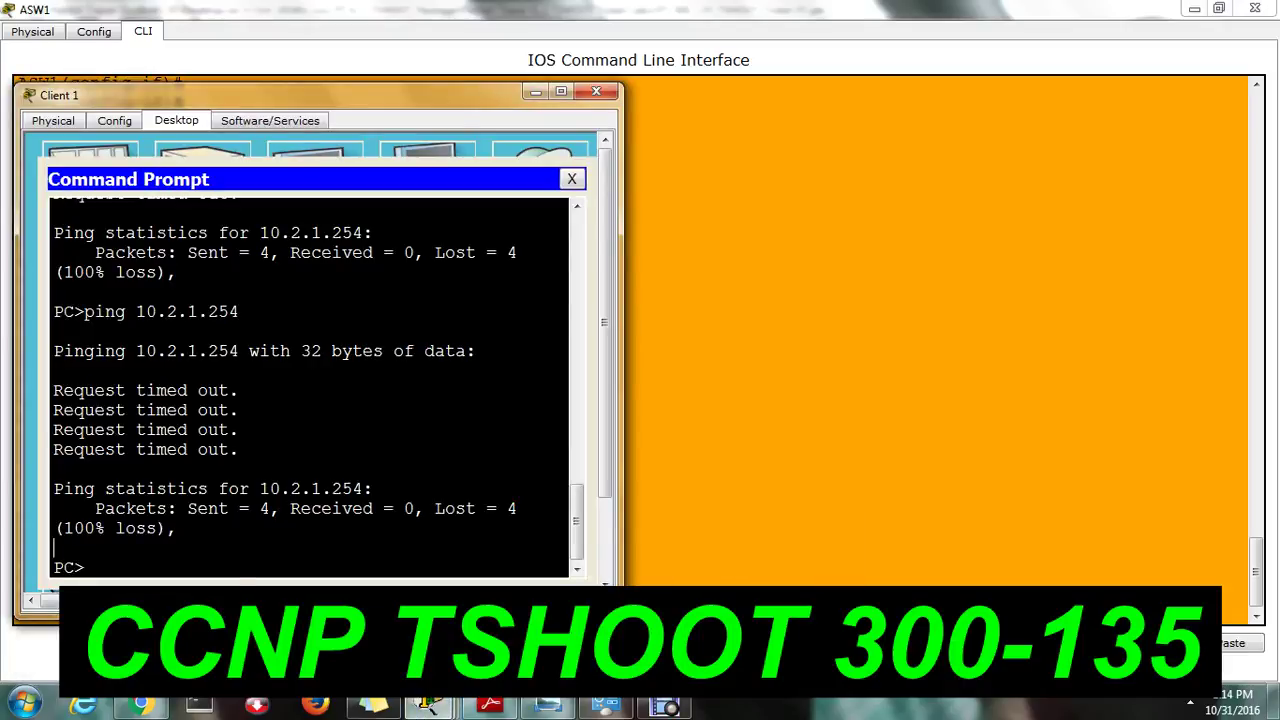
key("Up")
key("Return")
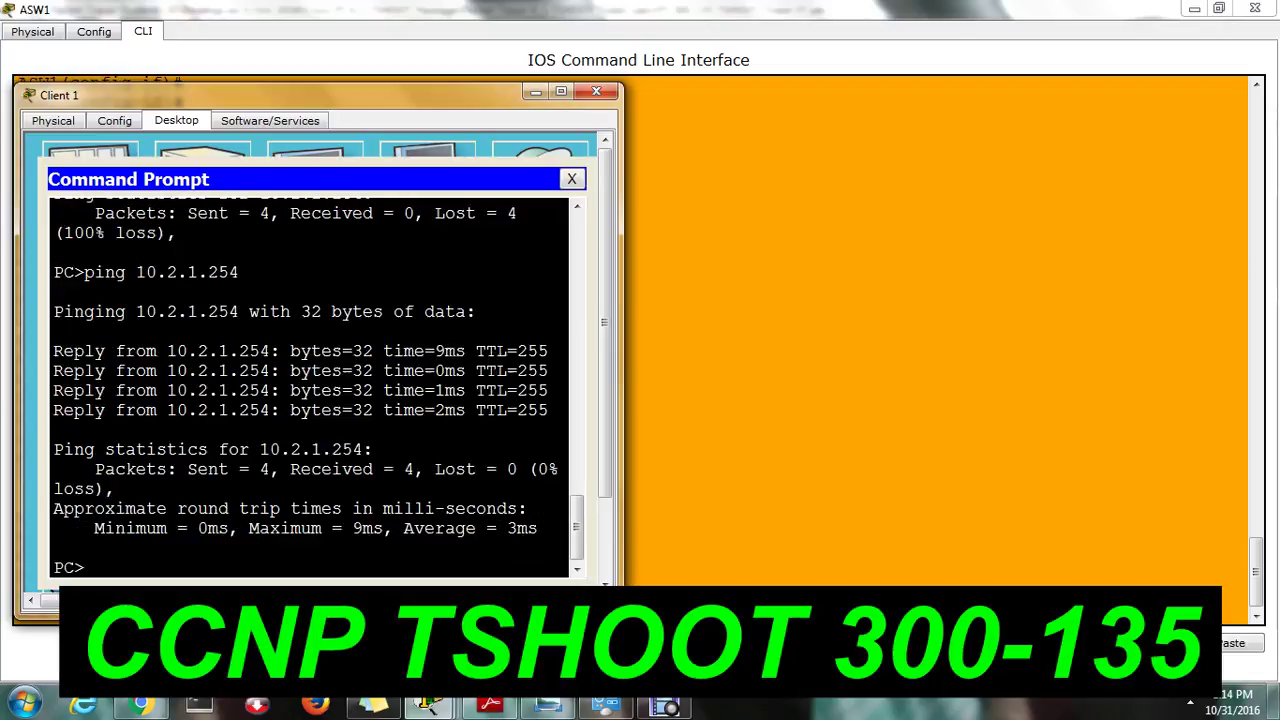
Ping web server 209.65.200.241 from Client 1, getting 3 of 4 replies, then close ASW1's console.
type("ping 209.65.200.241")
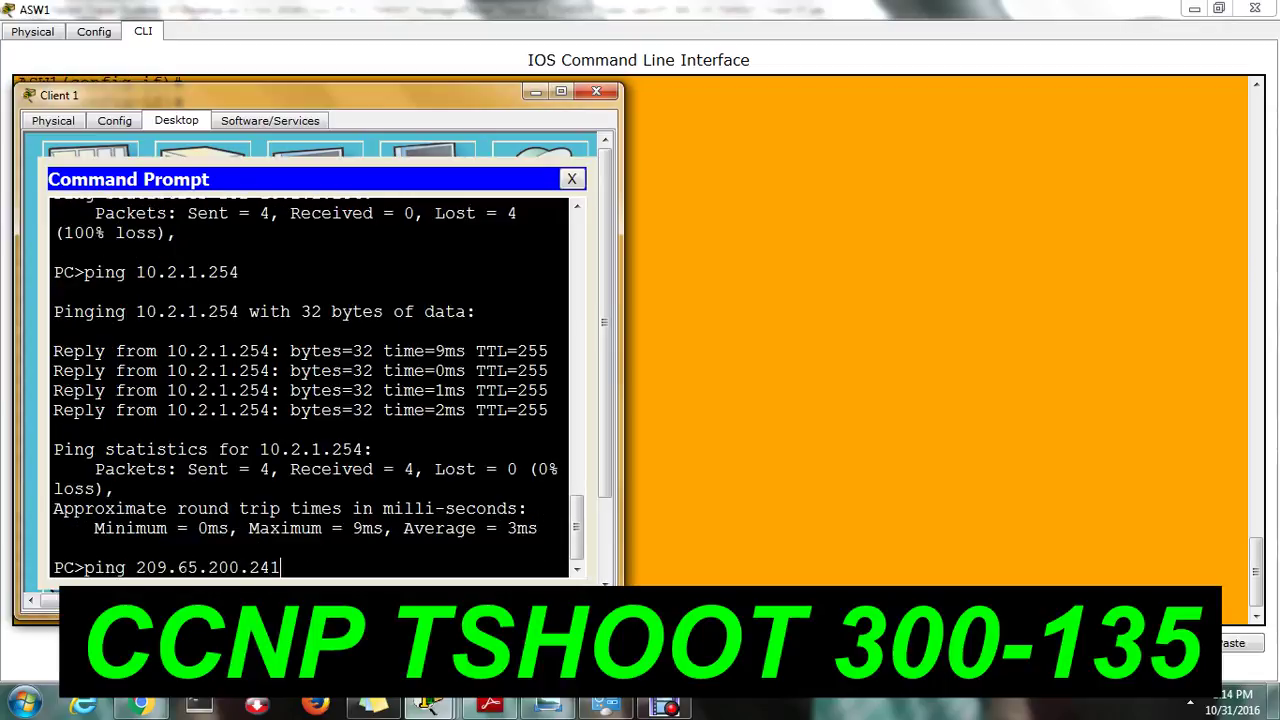
key("Return")
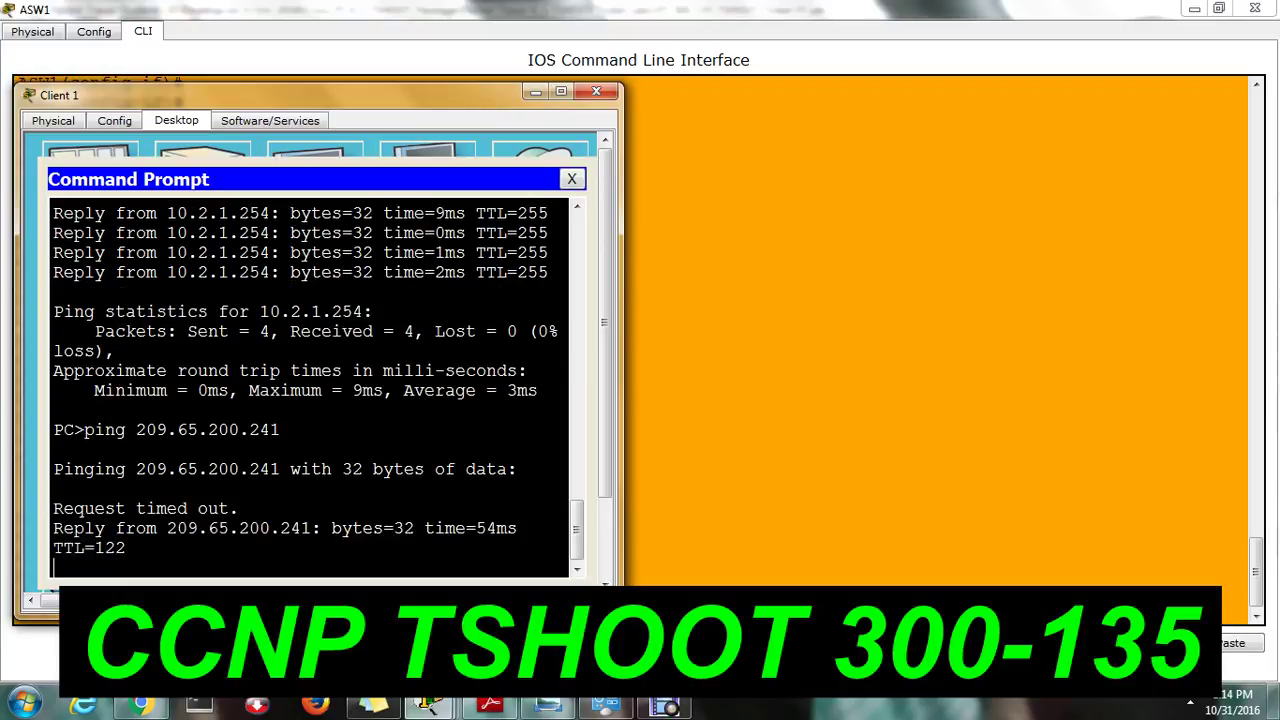
left_click_drag(56, 528, 476, 529)
left_click(768, 480)
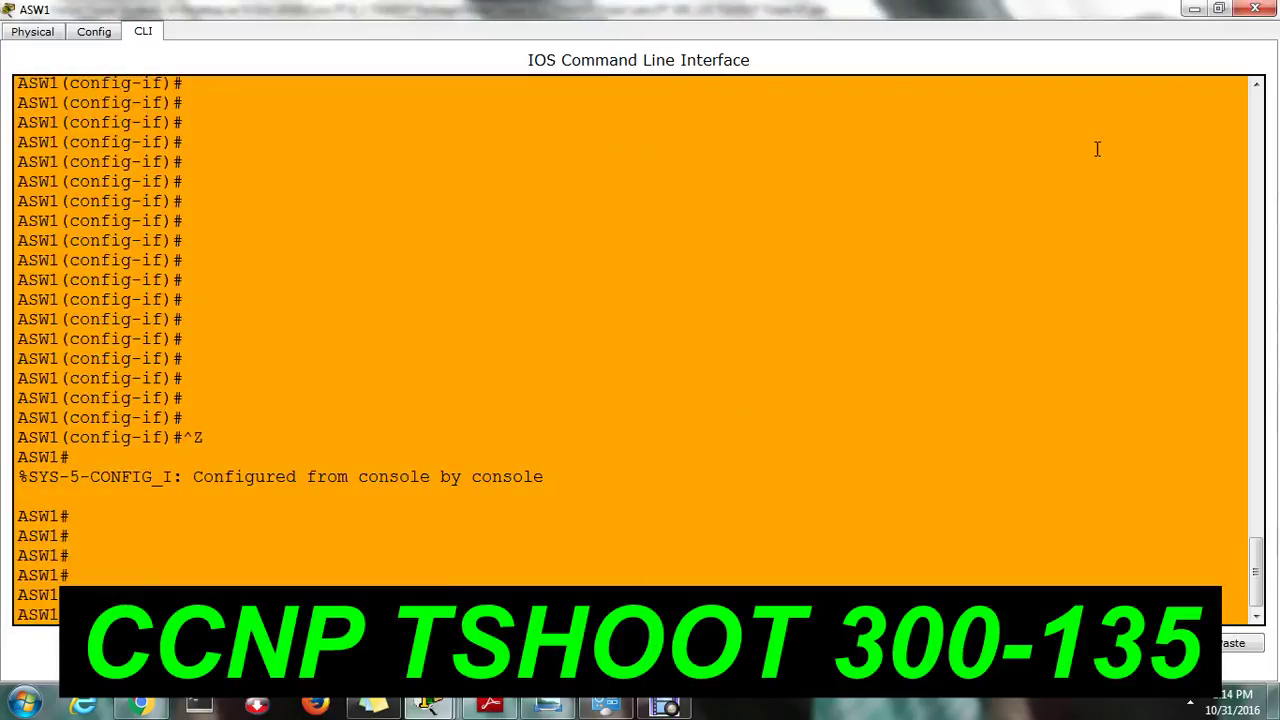
left_click(1194, 9)
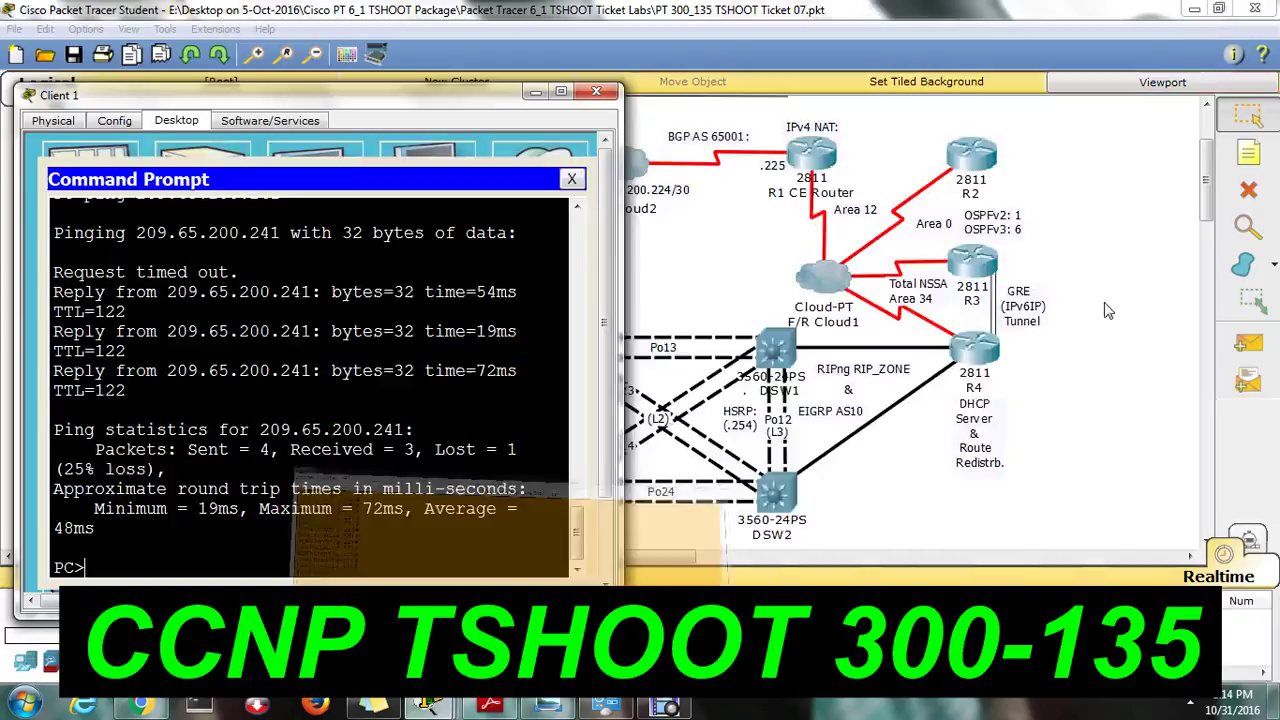
Close Client 1's Command Prompt and window, then review the Answer 1 note naming ASW1.
left_click(571, 179)
left_click(596, 91)
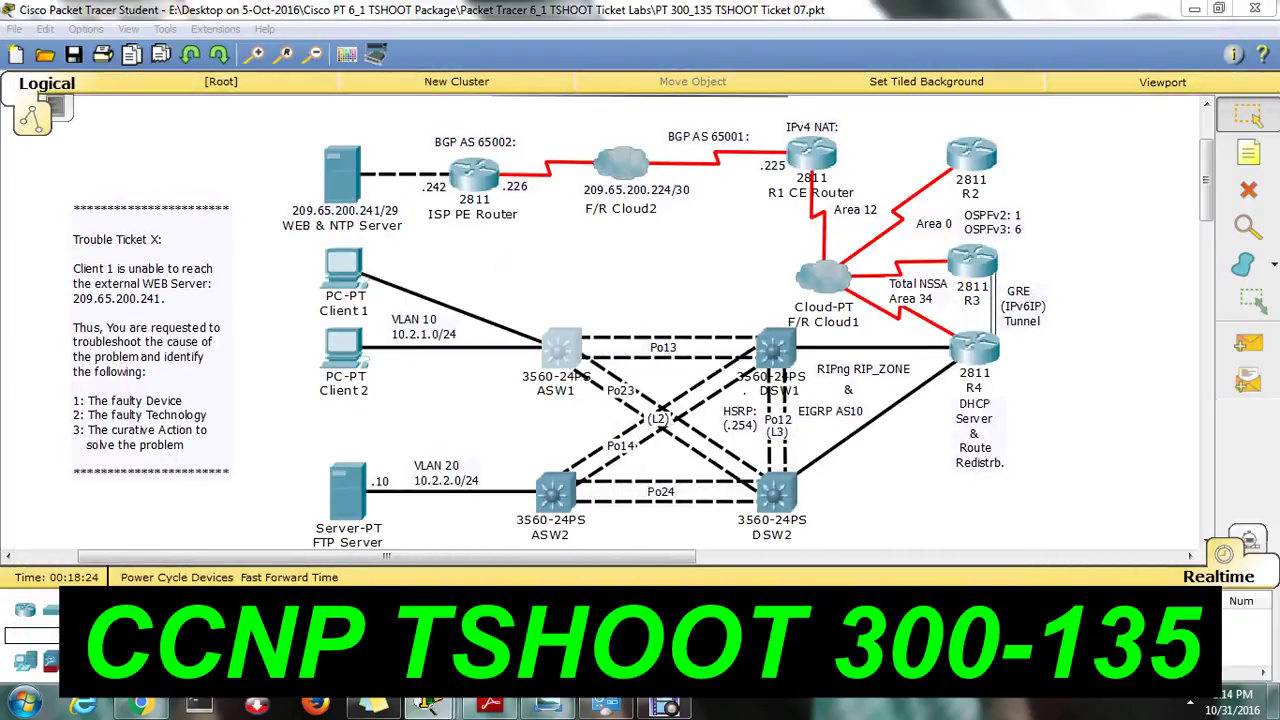
left_click(670, 707)
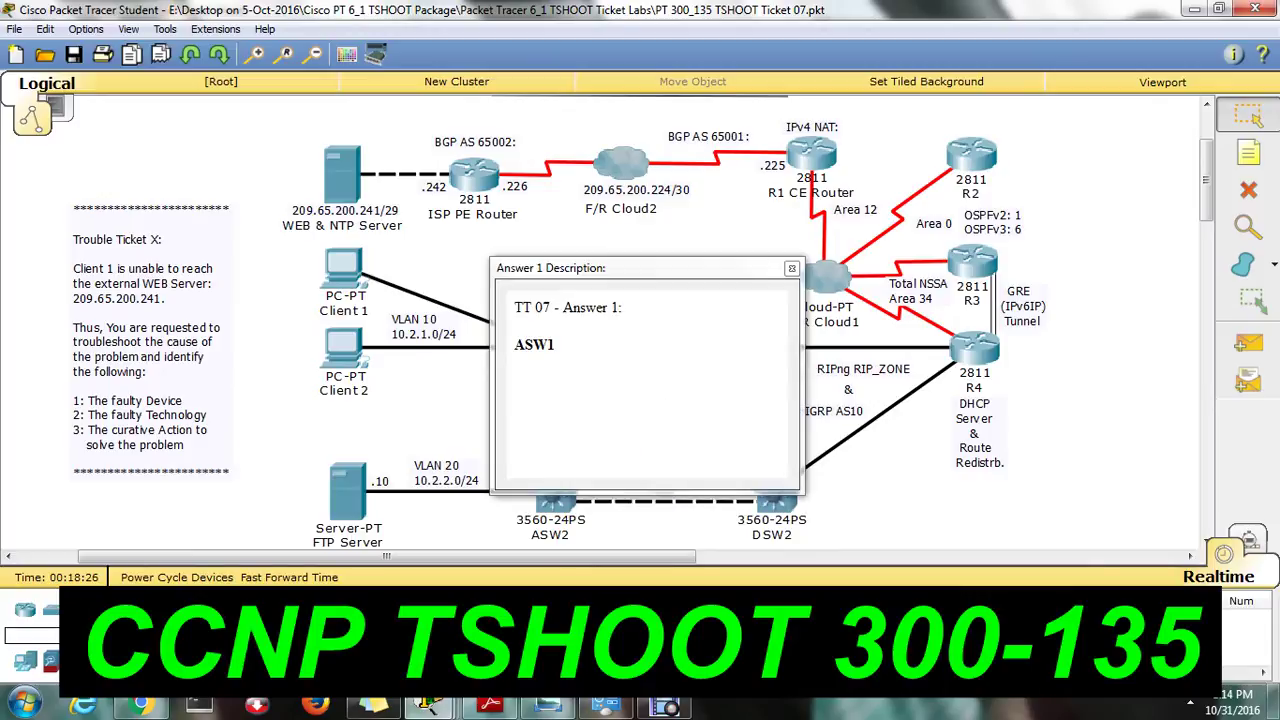
left_click_drag(524, 345, 582, 352)
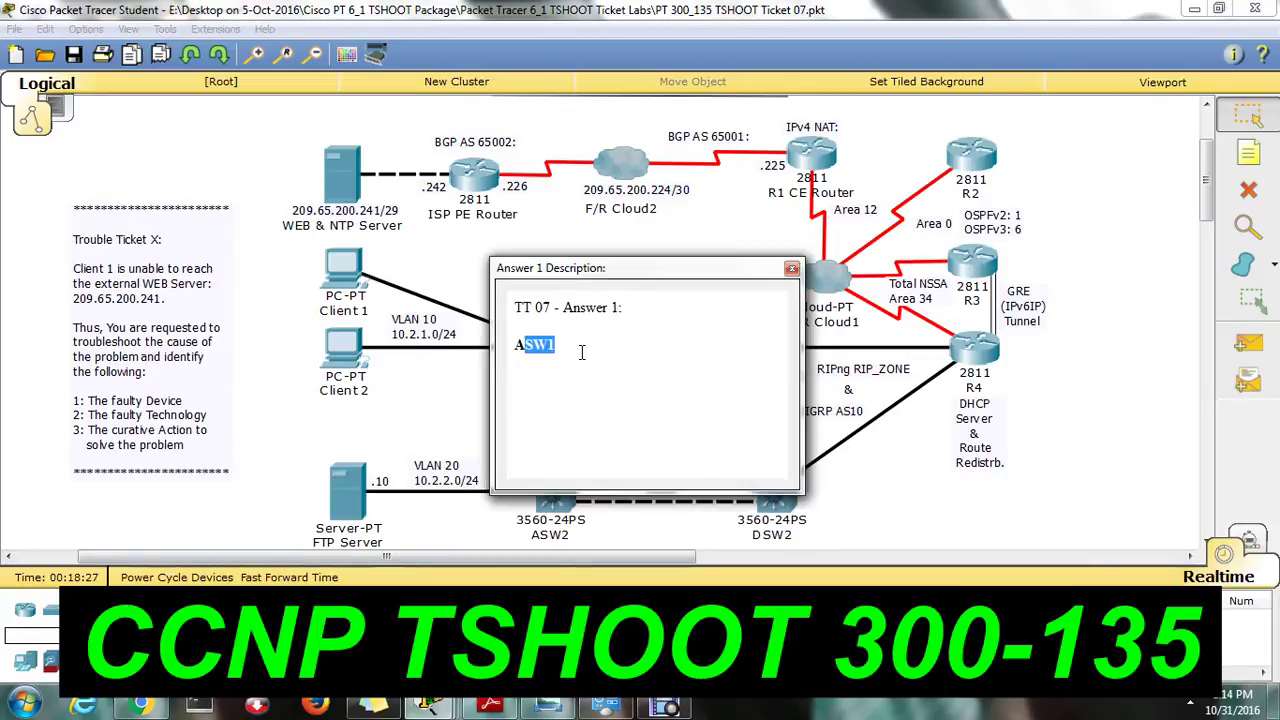
left_click(792, 268)
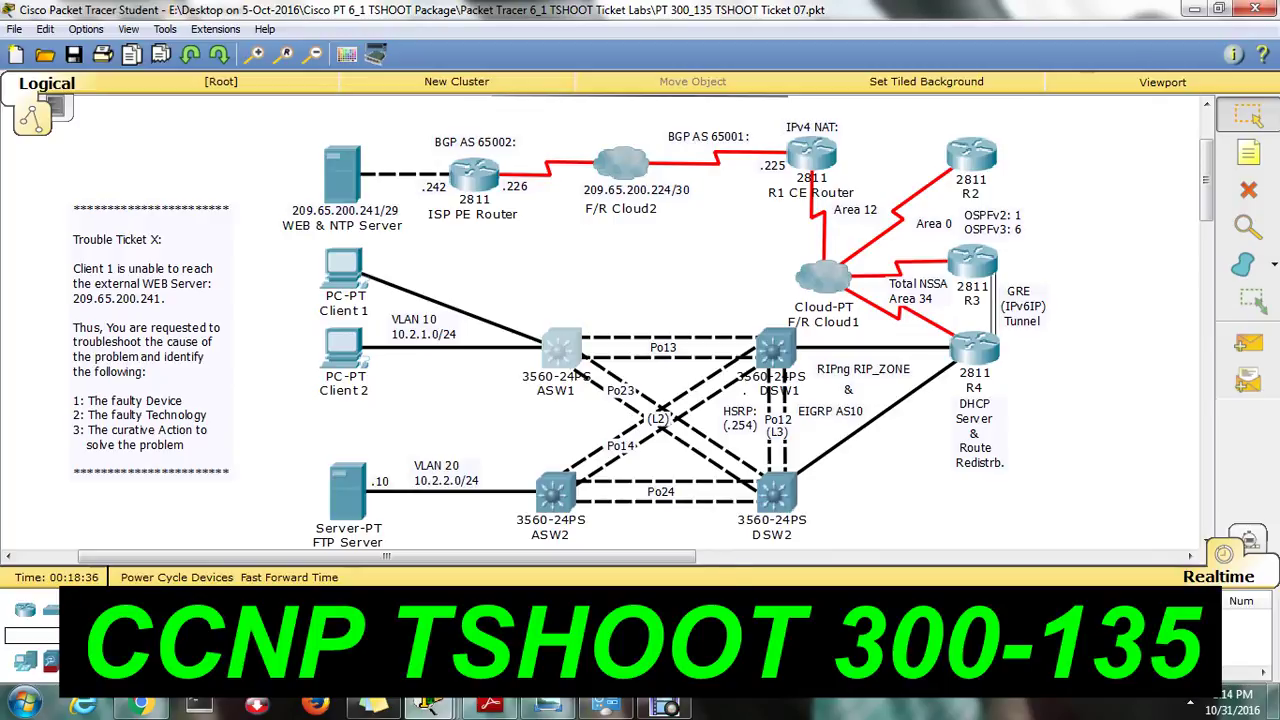
Review the Answer 2 note, highlighting its 'Switchport Port Security' answer, then close it.
double_click(585, 412)
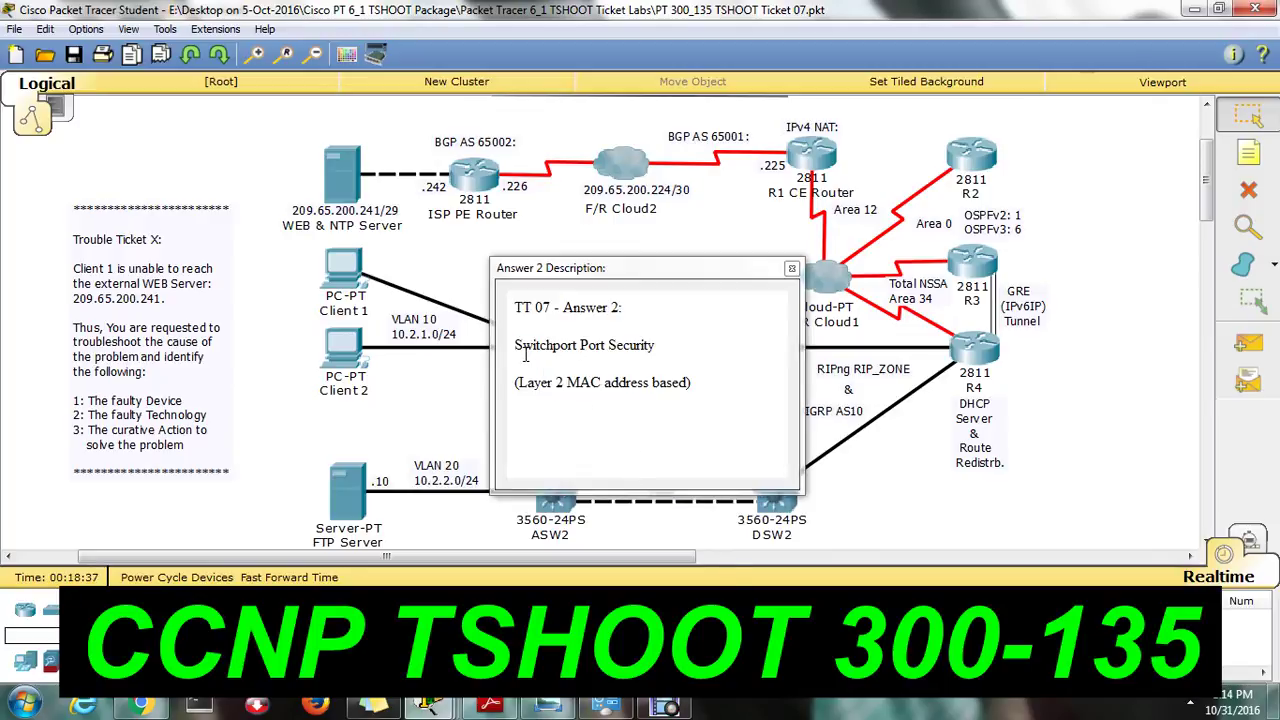
left_click_drag(522, 345, 612, 360)
left_click_drag(516, 345, 659, 347)
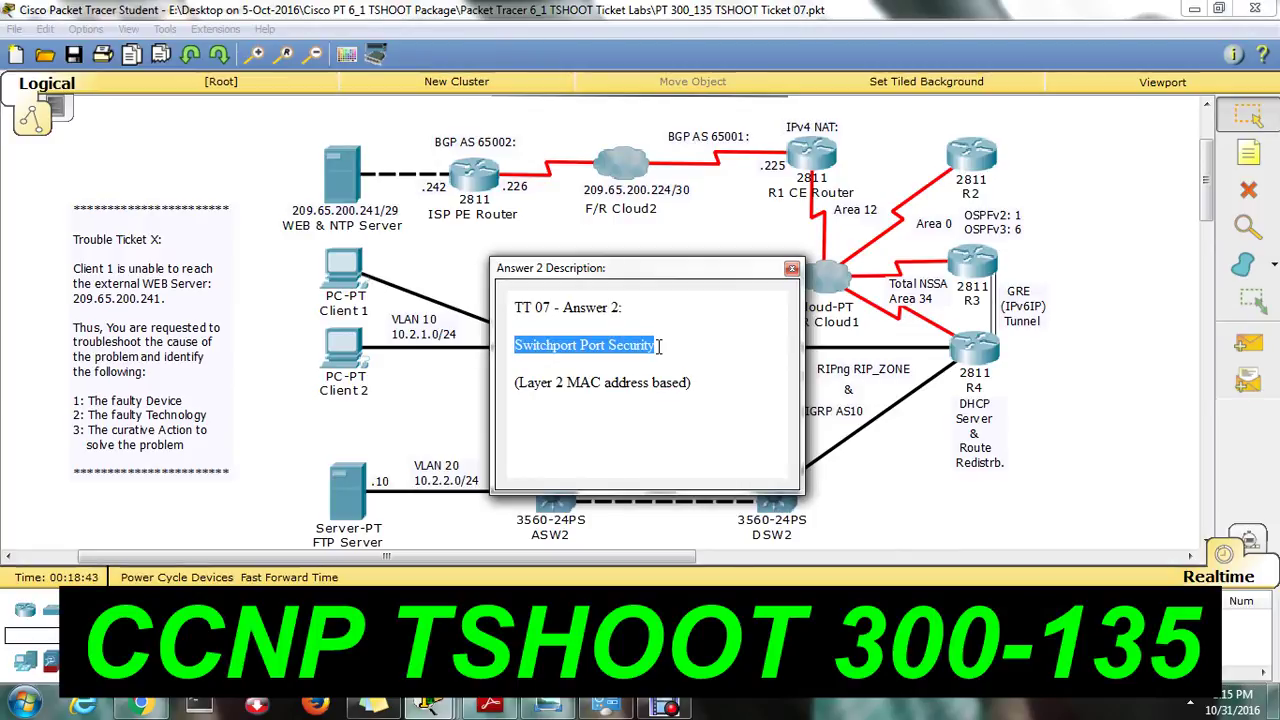
left_click(791, 268)
mouse_move(795, 280)
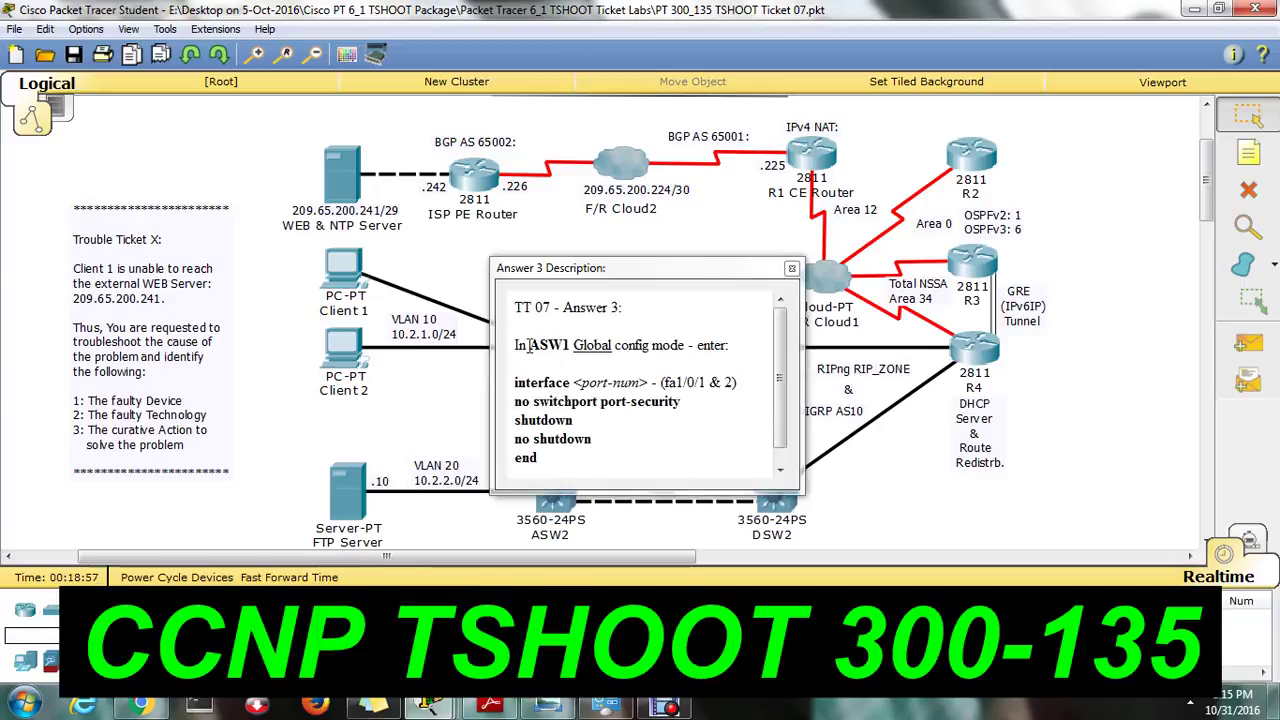
Review the ASW1 fix, including the 'no switchport port-security' command, then close the Answer 3 note.
left_click_drag(518, 345, 738, 347)
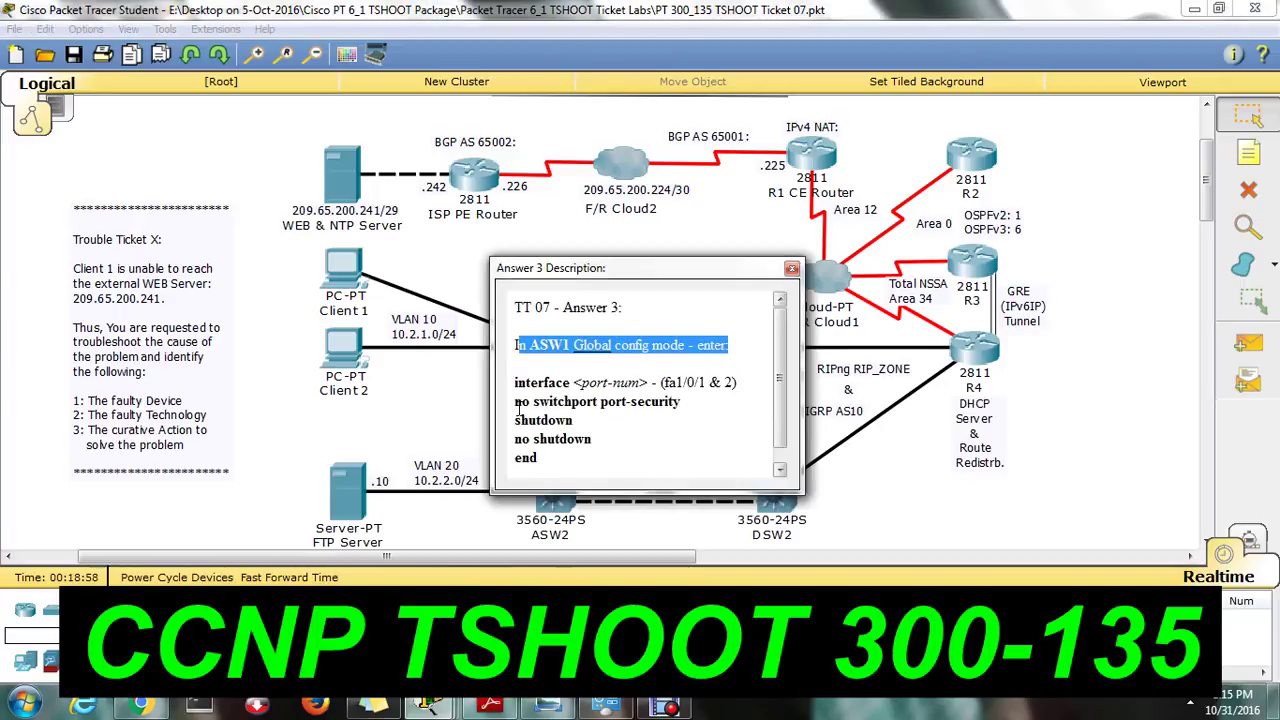
left_click_drag(515, 401, 528, 406)
left_click(684, 403)
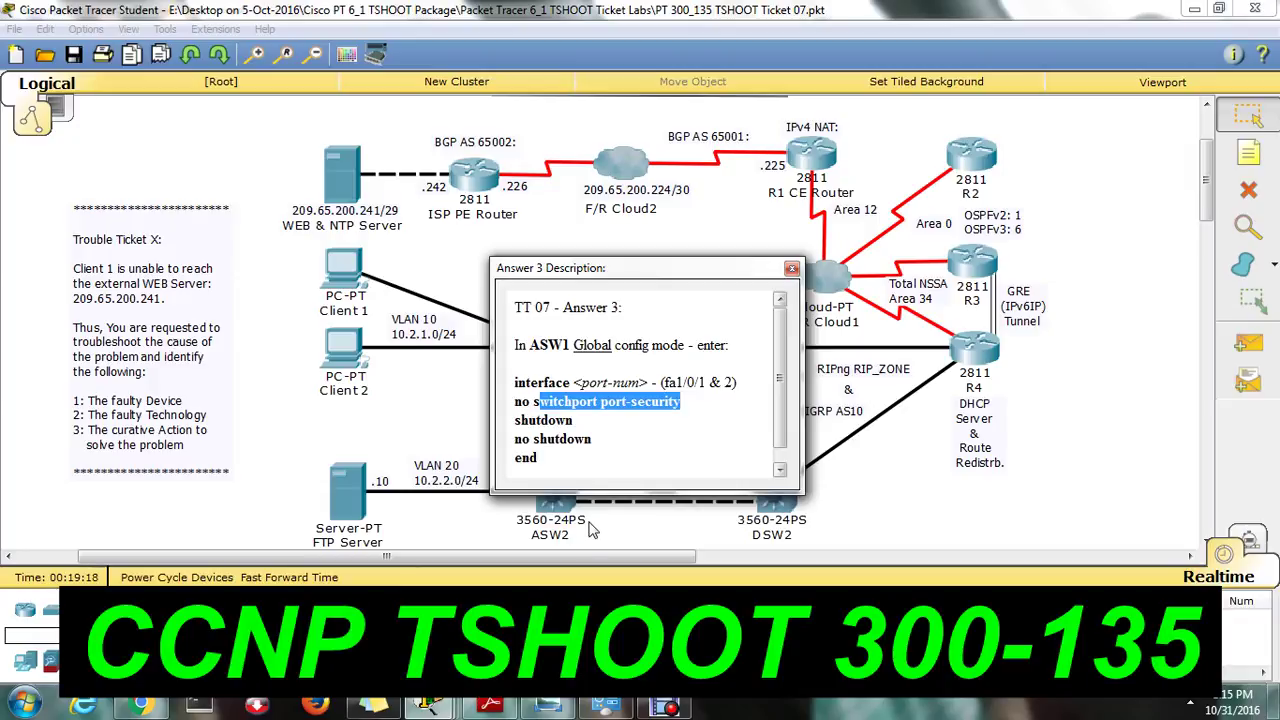
left_click(558, 420)
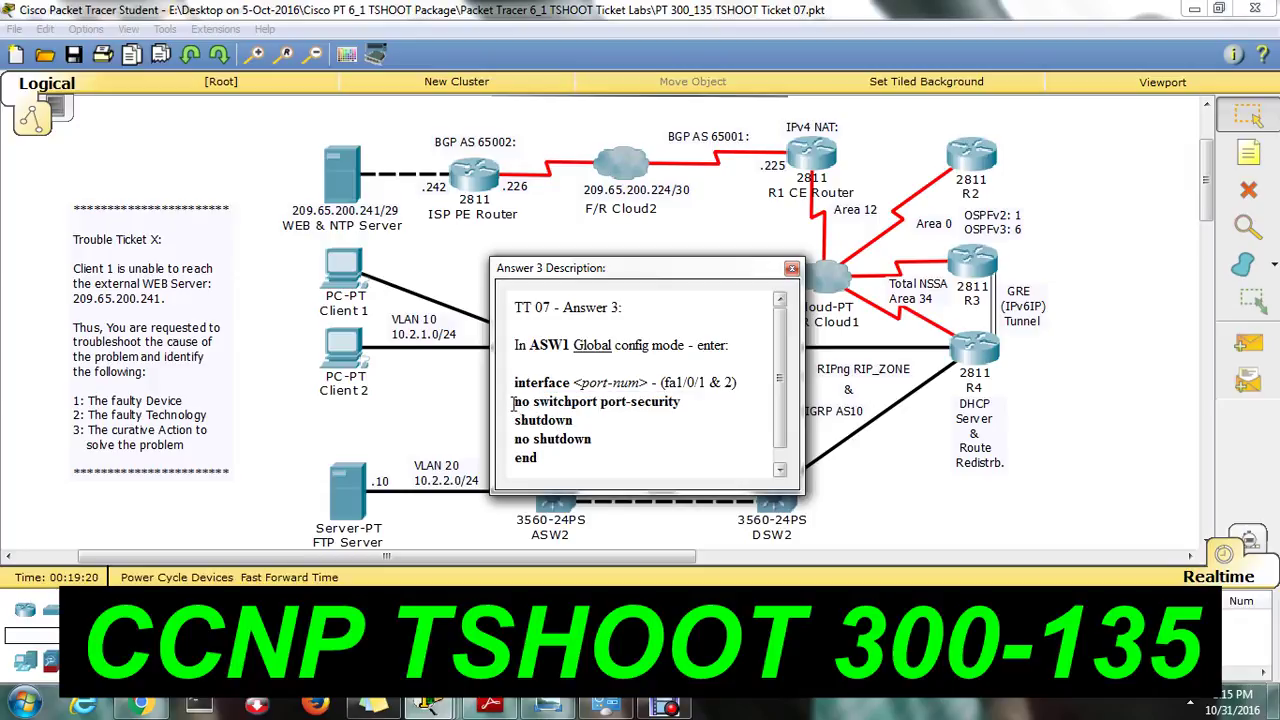
left_click_drag(514, 400, 680, 400)
left_click(703, 418)
left_click(793, 269)
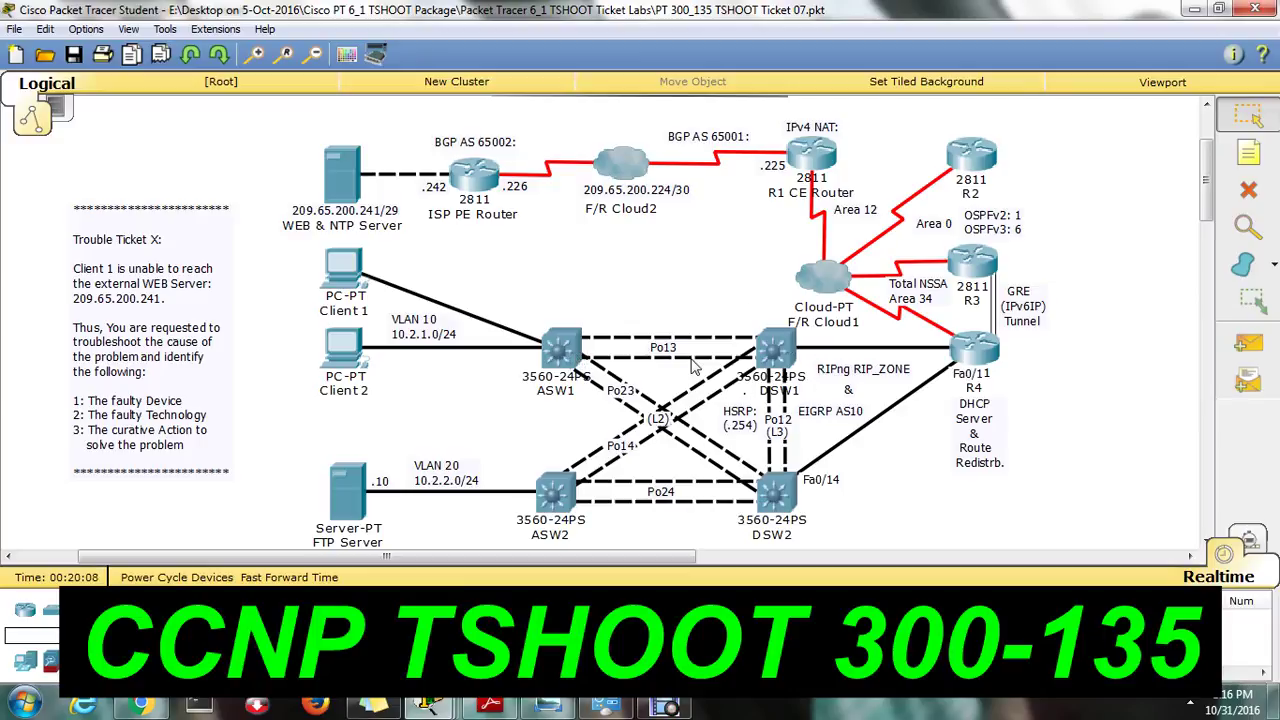
Launch Notepad by searching 'notepa' from the Start menu.
left_click(24, 704)
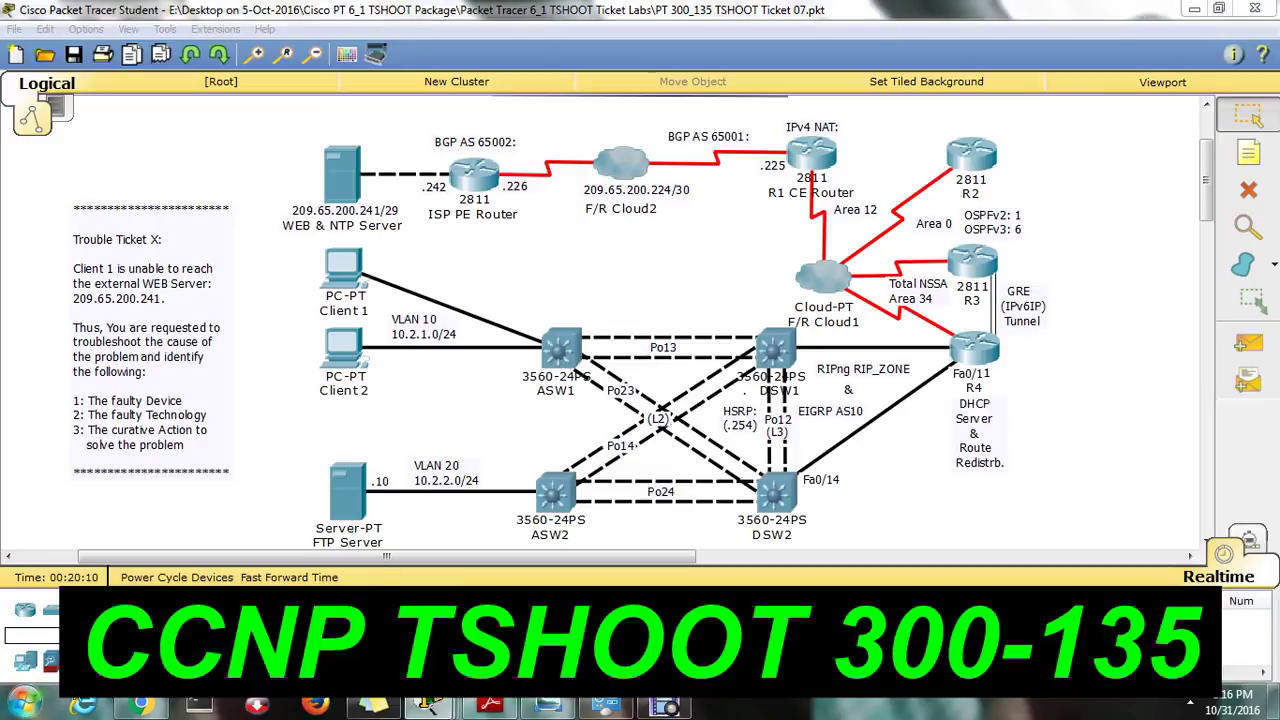
type("n")
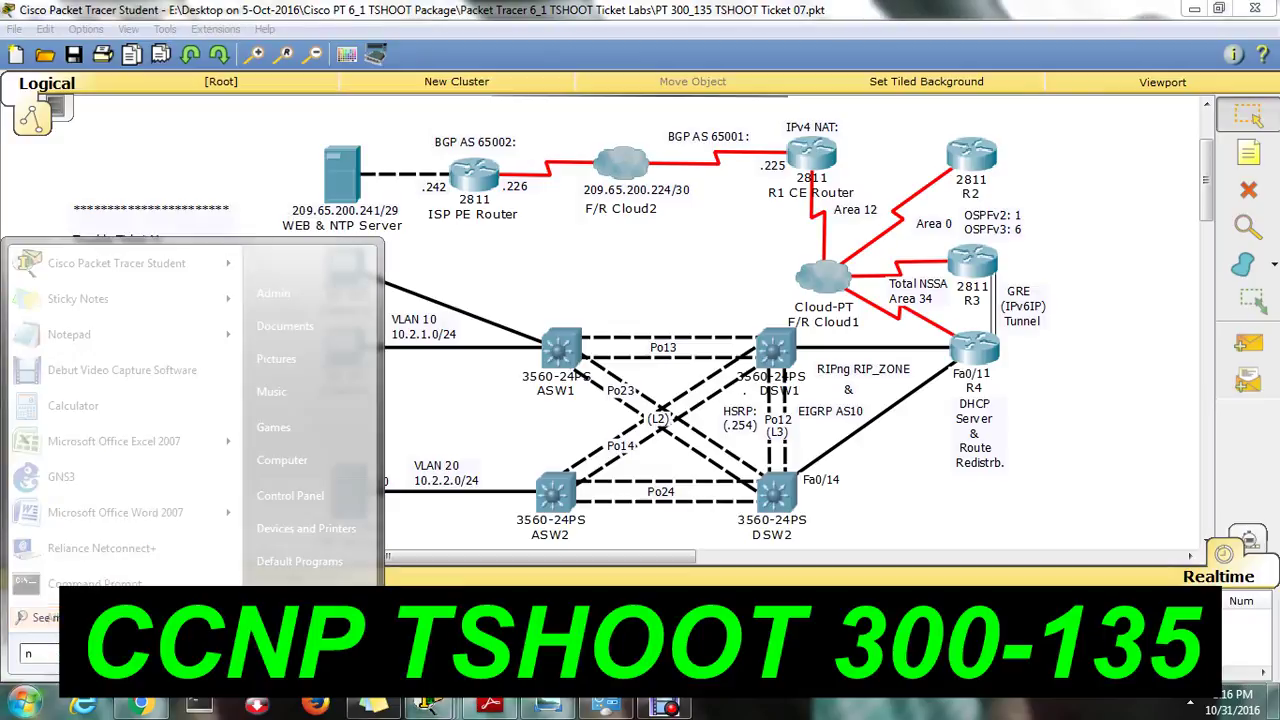
type("otepa")
key("Return")
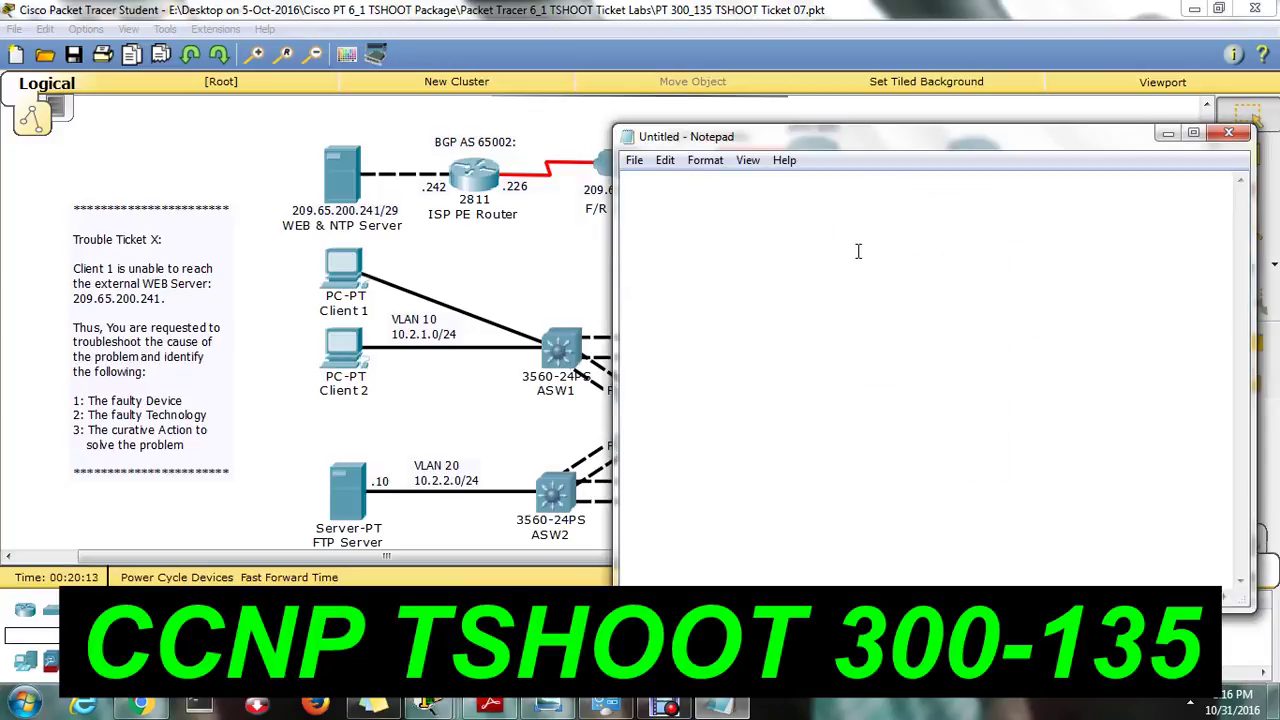
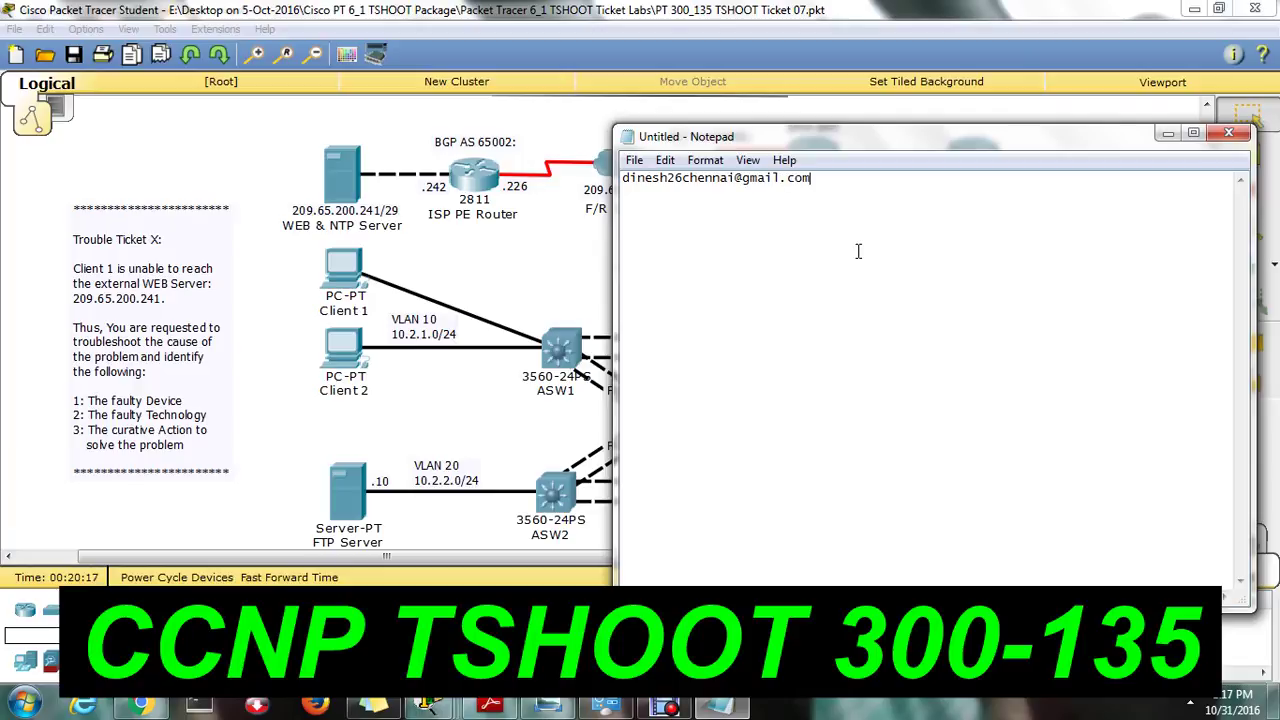
Type the contact e-mail address, then the closing line 'Thanks for watching f'.
left_click_drag(812, 179, 604, 188)
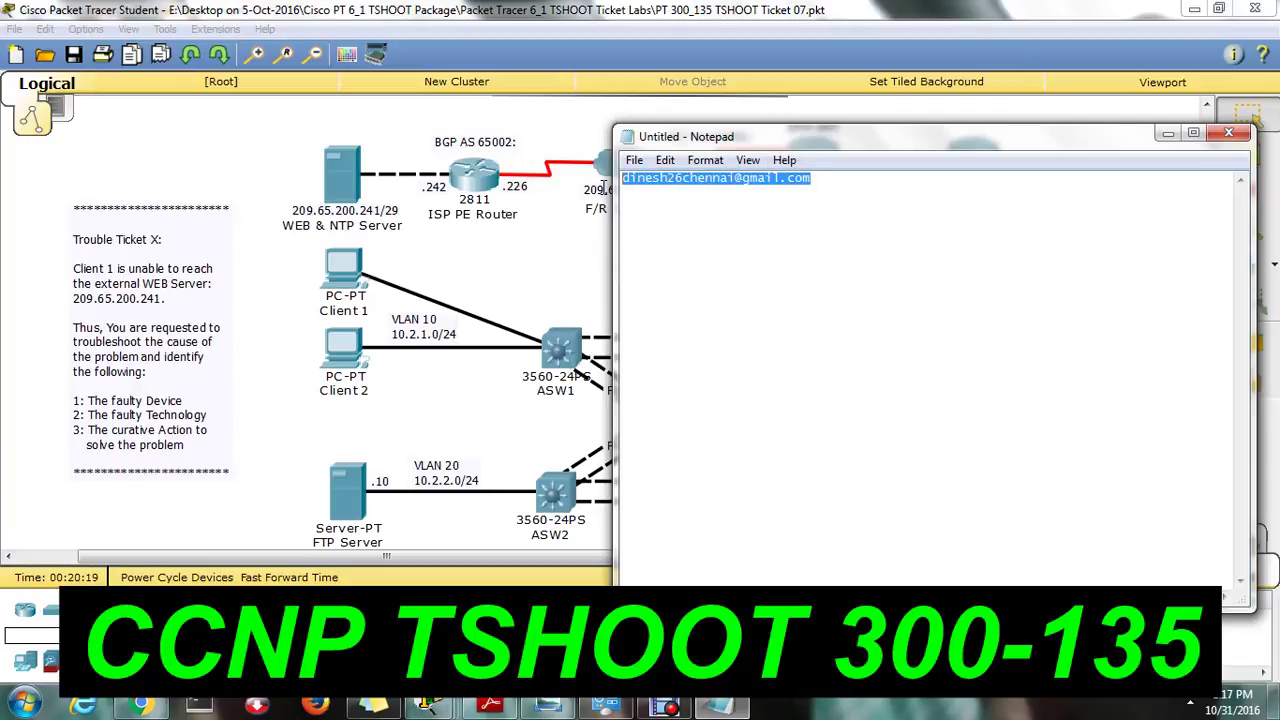
left_click(889, 200)
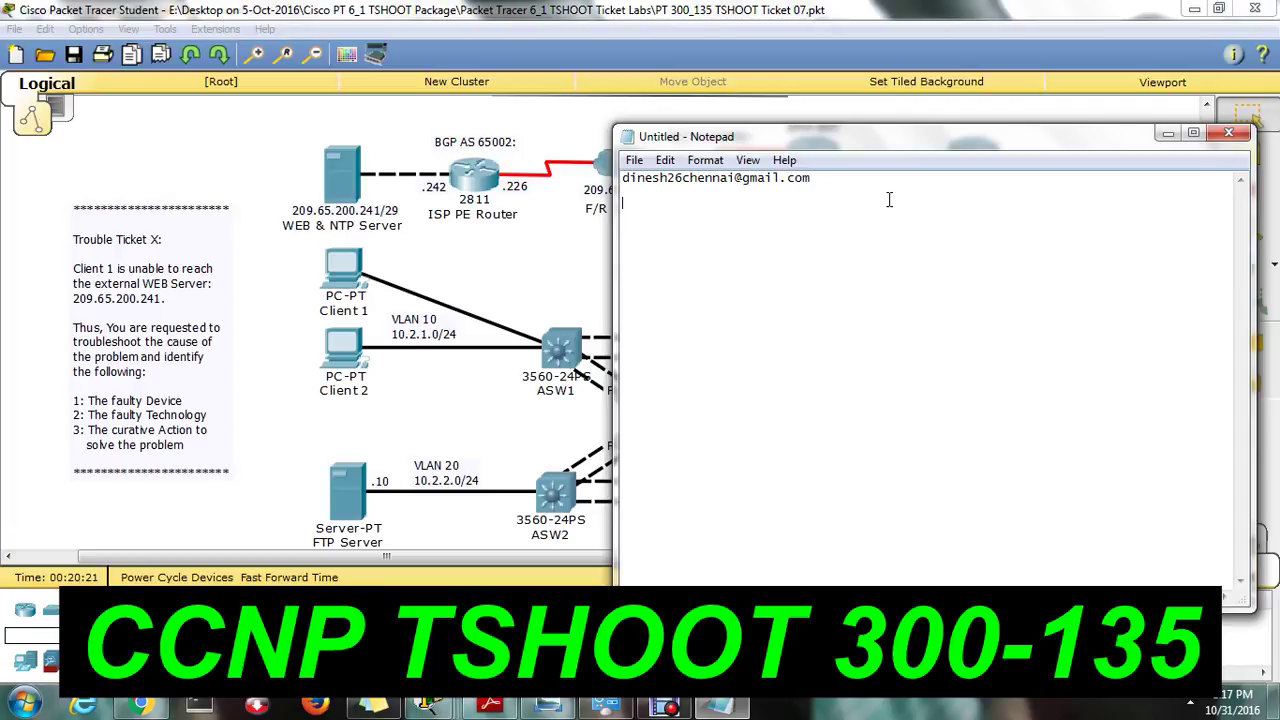
type("Thanks for watching f")
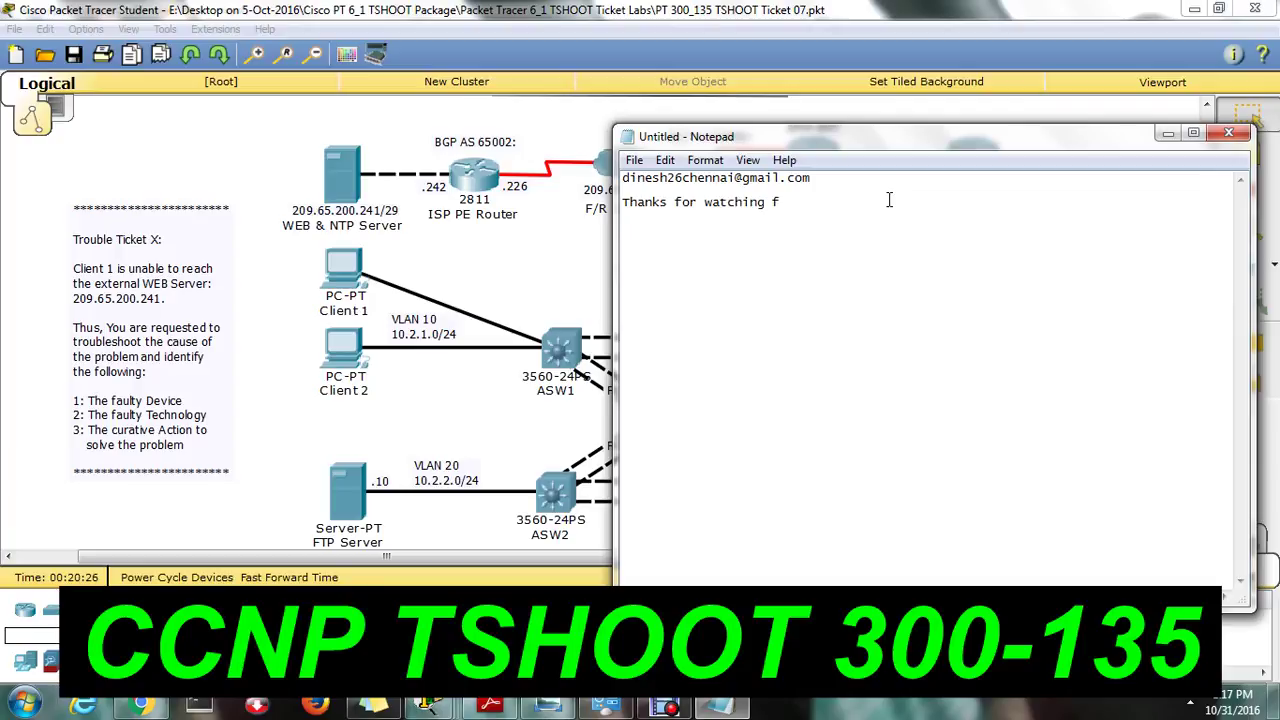